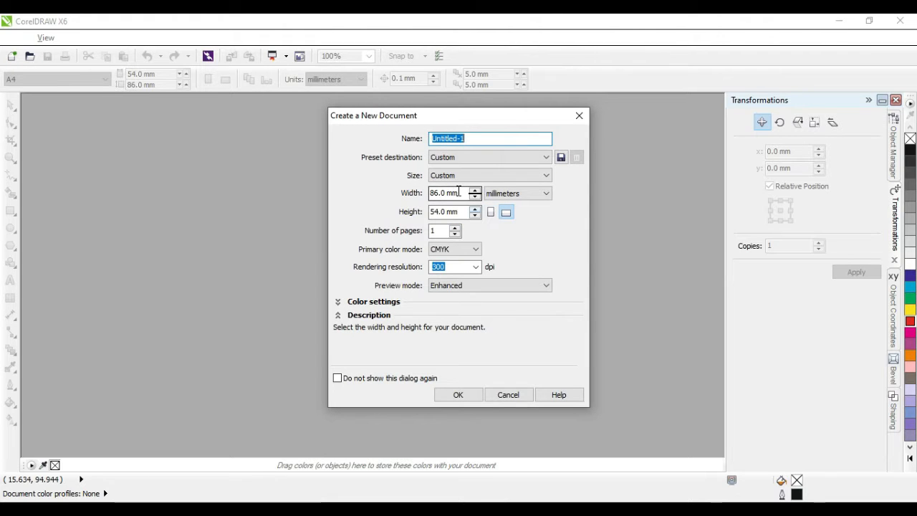
# Step: Create a new 55 × 86 mm portrait document
pyautogui.click(460, 192)
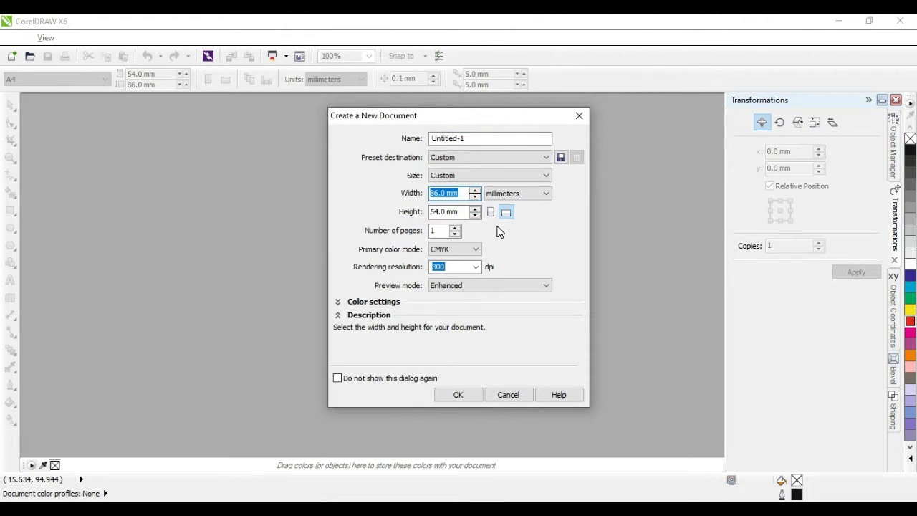
pyautogui.press('Tab')
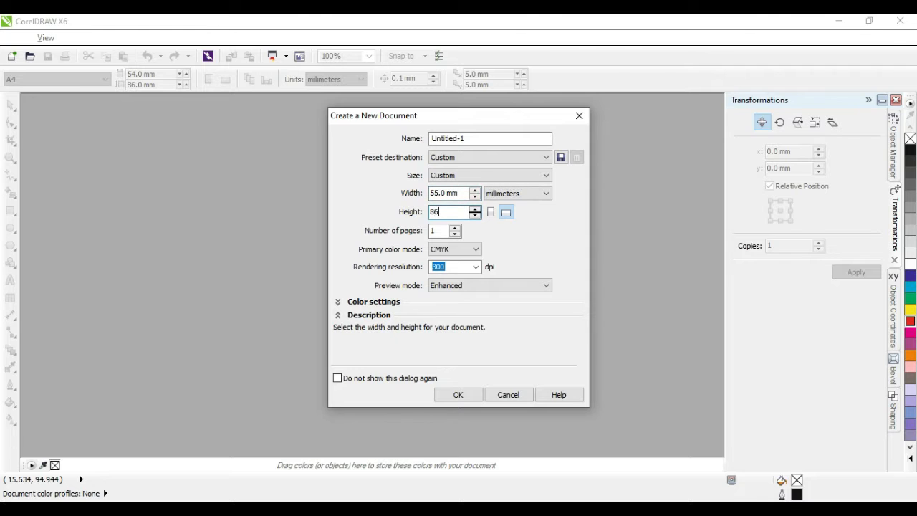
pyautogui.press('Return')
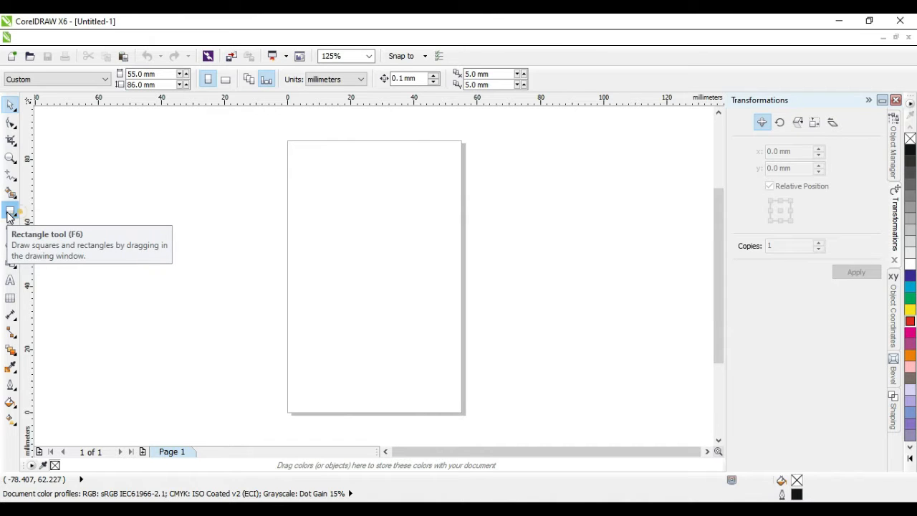
# Step: Add a rectangle matching the page size to frame the card
pyautogui.doubleClick(9, 212)
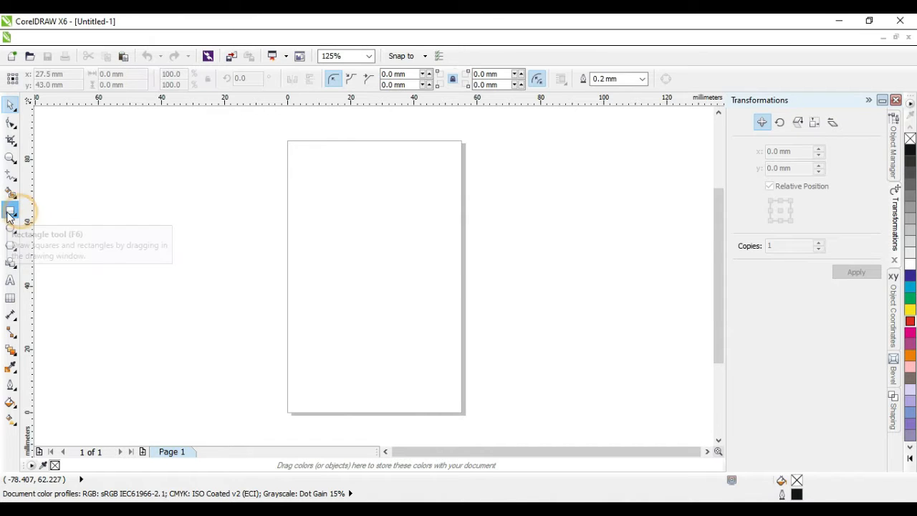
pyautogui.click(11, 122)
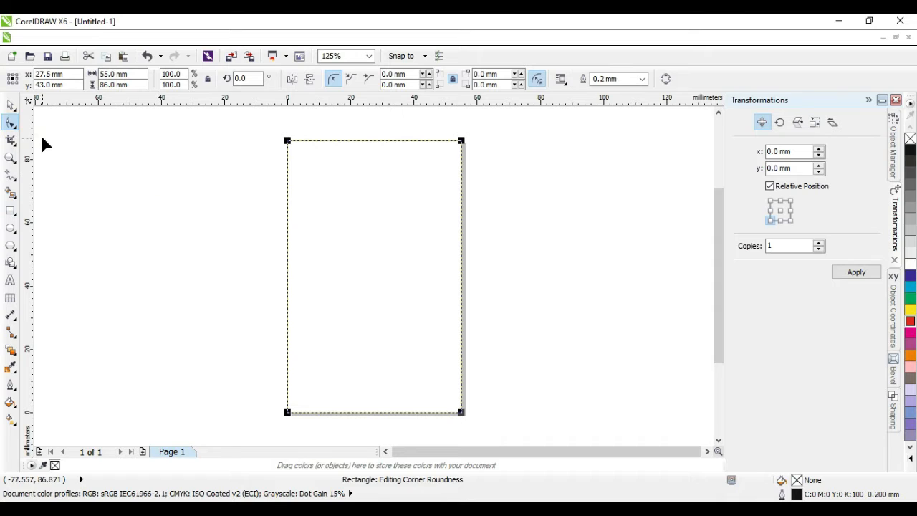
pyautogui.click(11, 106)
pyautogui.click(149, 177)
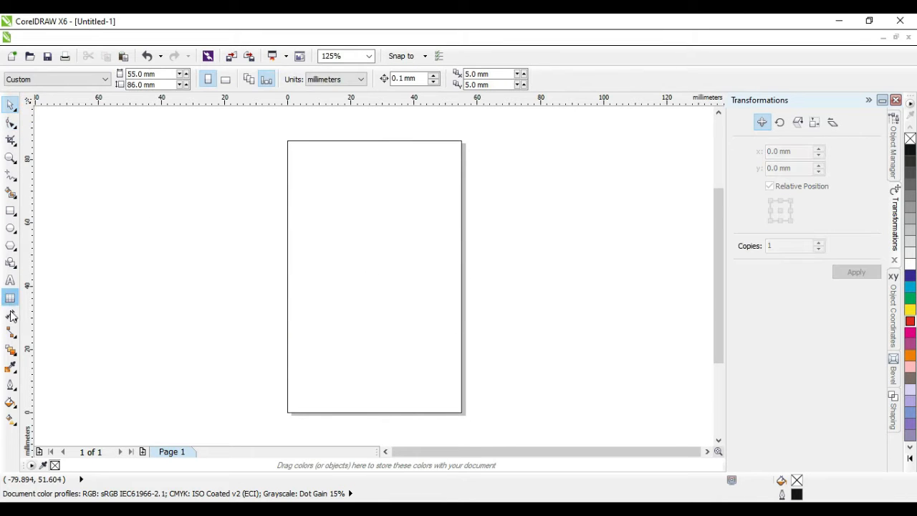
# Step: Draw a closed pen shape over the left side, its right edge an S-curve ending bottom-right
pyautogui.click(16, 185)
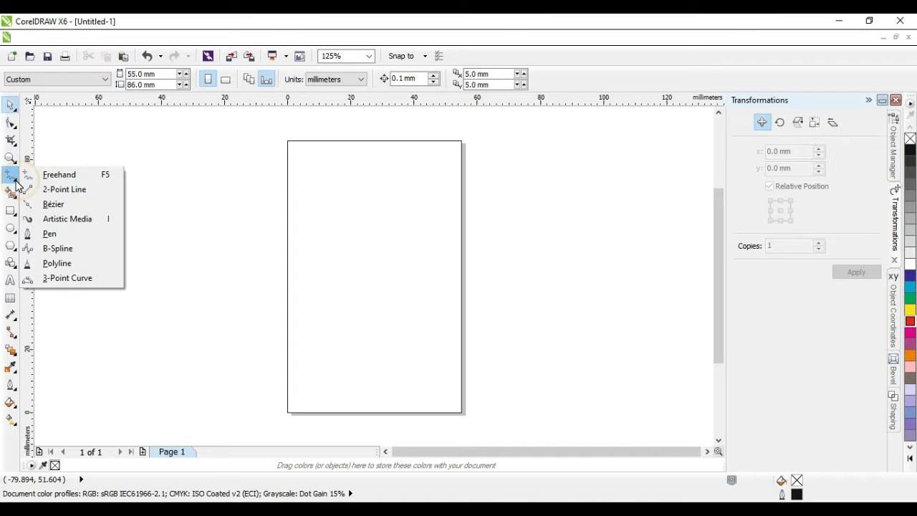
pyautogui.click(80, 236)
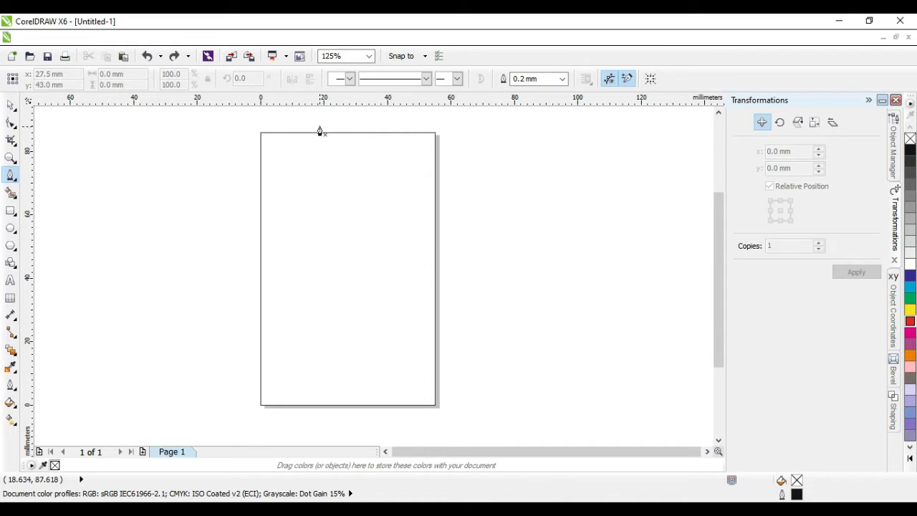
pyautogui.click(321, 122)
pyautogui.moveTo(284, 249); pyautogui.dragTo(312, 320)
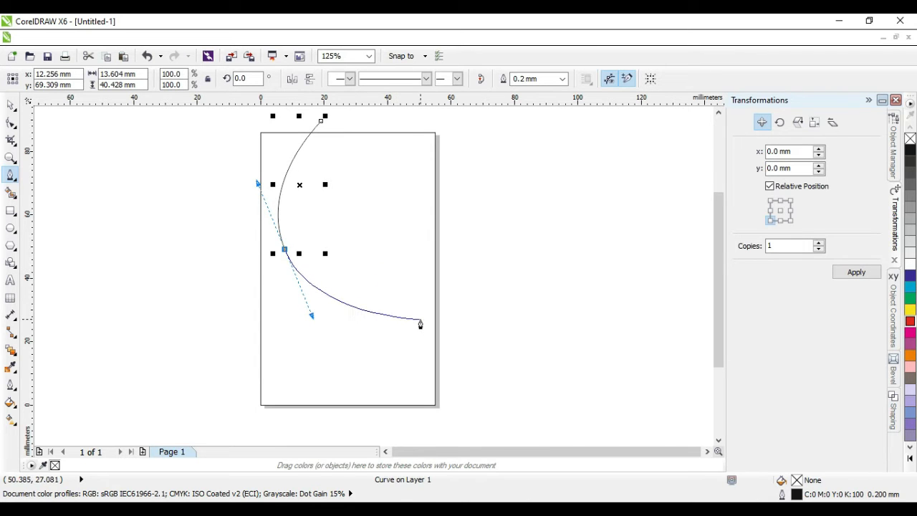
pyautogui.moveTo(420, 319); pyautogui.dragTo(445, 362)
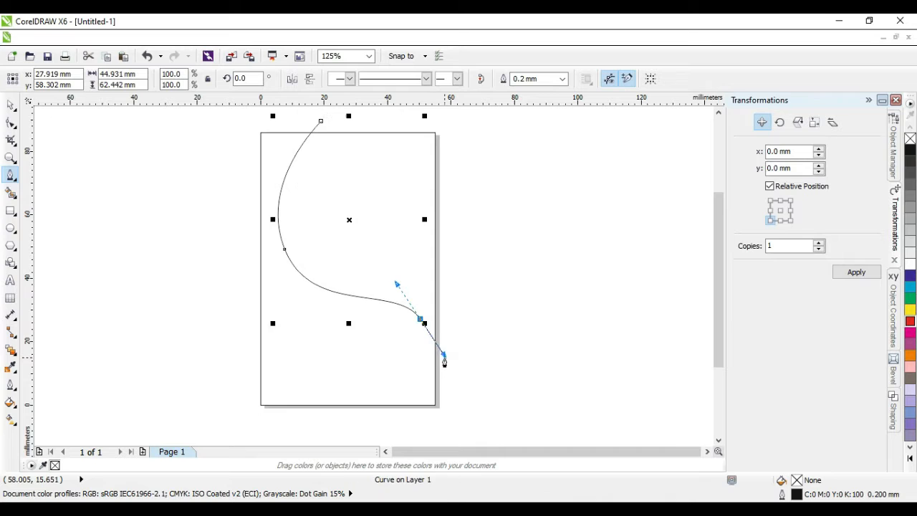
pyautogui.click(444, 409)
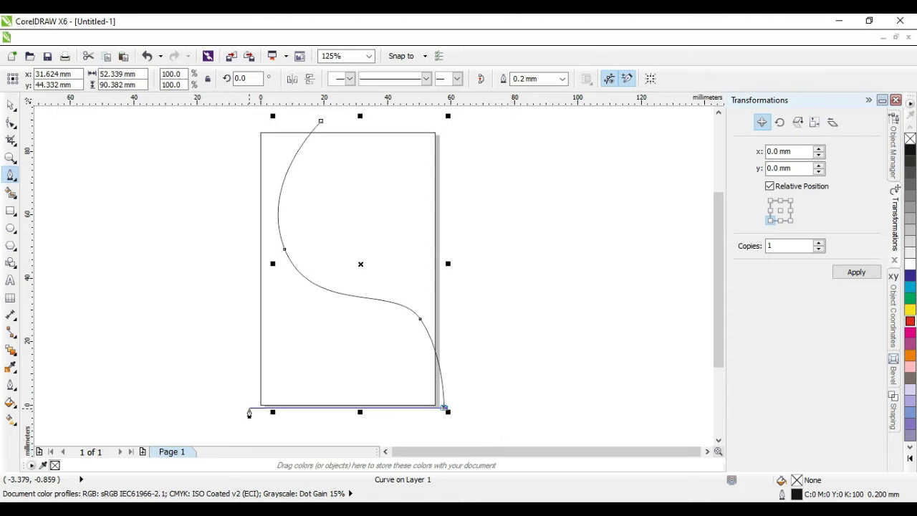
pyautogui.click(249, 408)
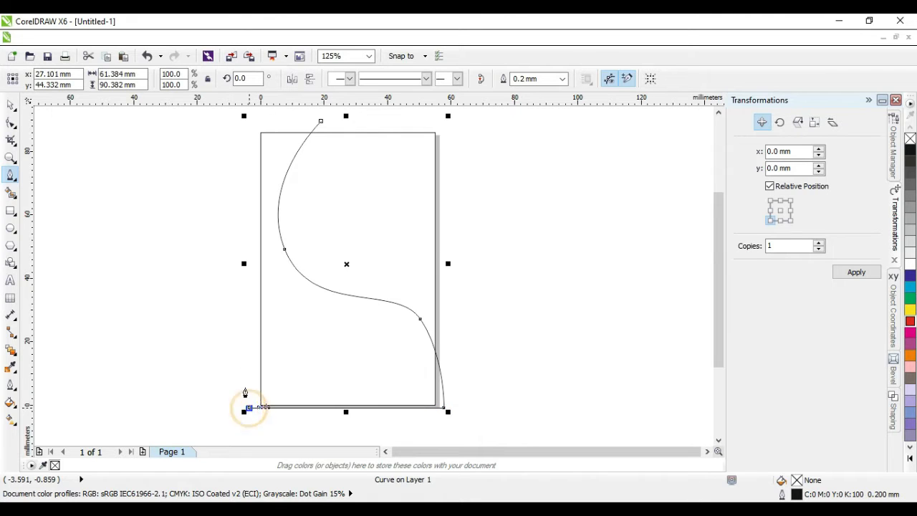
pyautogui.click(248, 125)
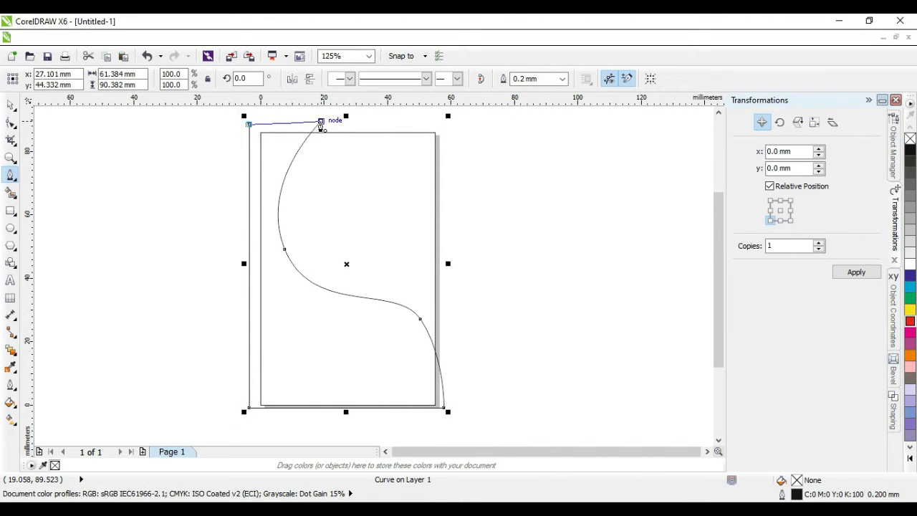
pyautogui.click(320, 121)
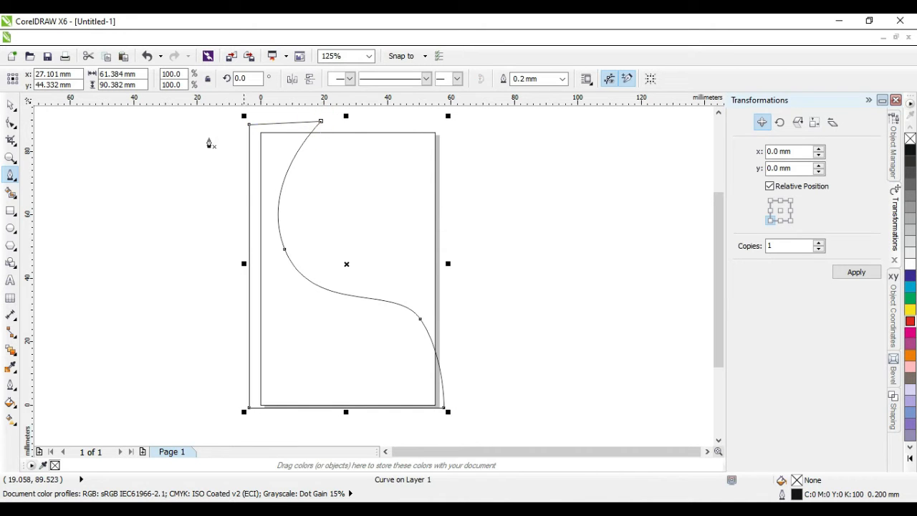
pyautogui.click(11, 105)
# Step: Shrink the drawn shape slightly from its top-left corner and nudge it up-left
pyautogui.click(549, 266)
pyautogui.click(294, 160)
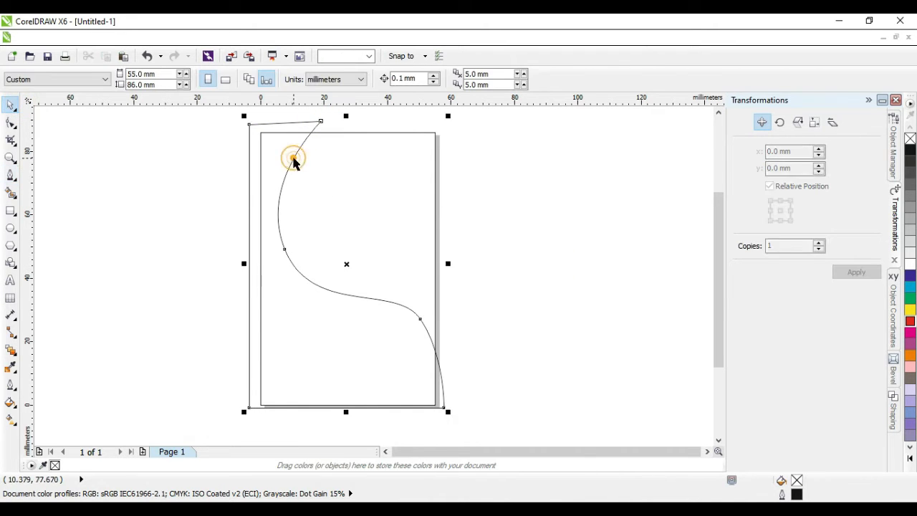
pyautogui.moveTo(244, 116); pyautogui.dragTo(252, 129)
pyautogui.moveTo(290, 195); pyautogui.dragTo(285, 189)
pyautogui.click(511, 304)
pyautogui.click(395, 304)
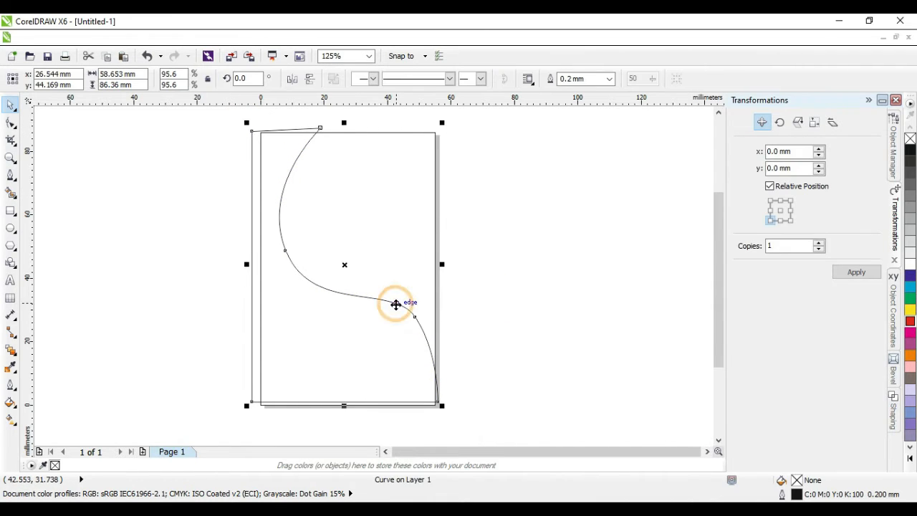
# Step: Reshape the S-curve's lower and upper bends and its bottom-right end by editing nodes
pyautogui.click(12, 125)
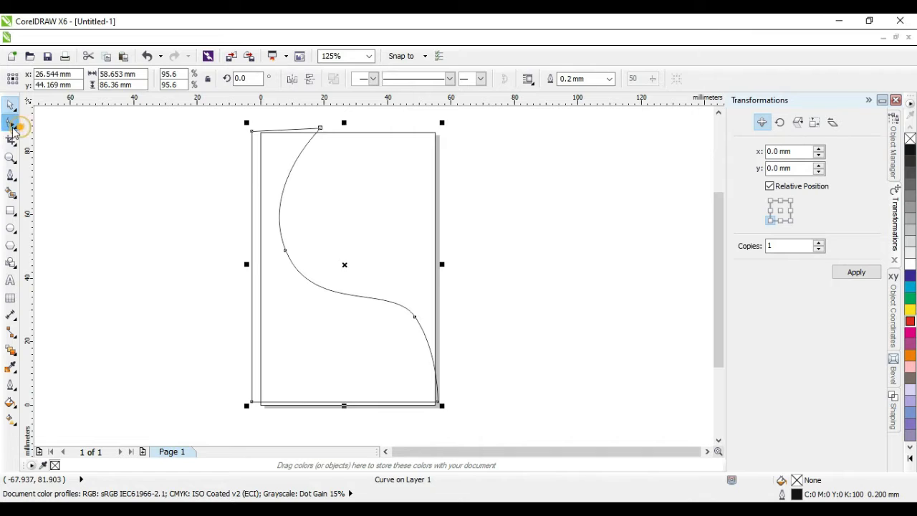
pyautogui.click(415, 318)
pyautogui.click(389, 287)
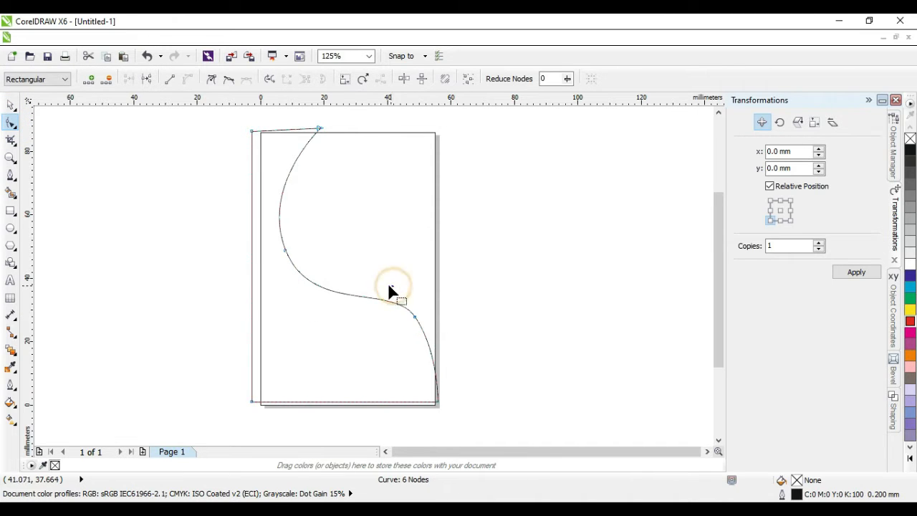
pyautogui.click(414, 318)
pyautogui.moveTo(394, 283); pyautogui.dragTo(371, 280)
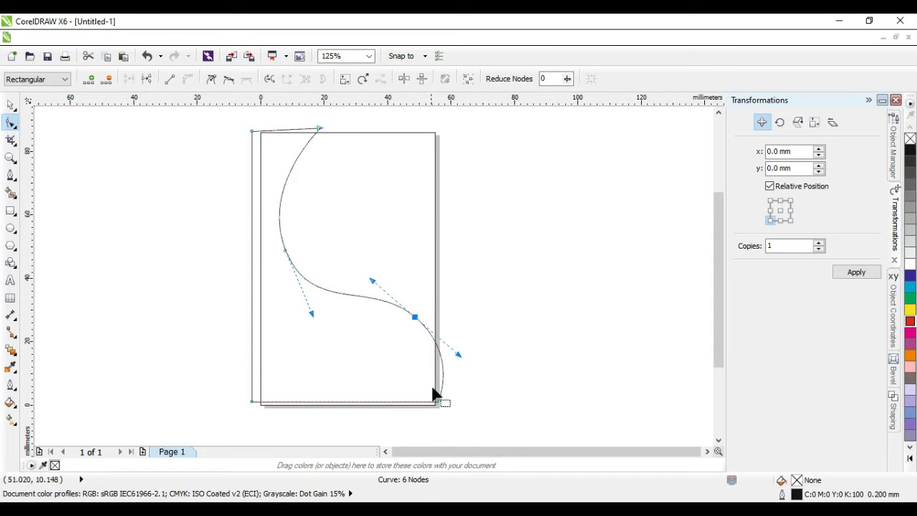
pyautogui.moveTo(437, 401); pyautogui.dragTo(446, 402)
pyautogui.moveTo(374, 283); pyautogui.dragTo(370, 281)
pyautogui.moveTo(310, 317); pyautogui.dragTo(308, 319)
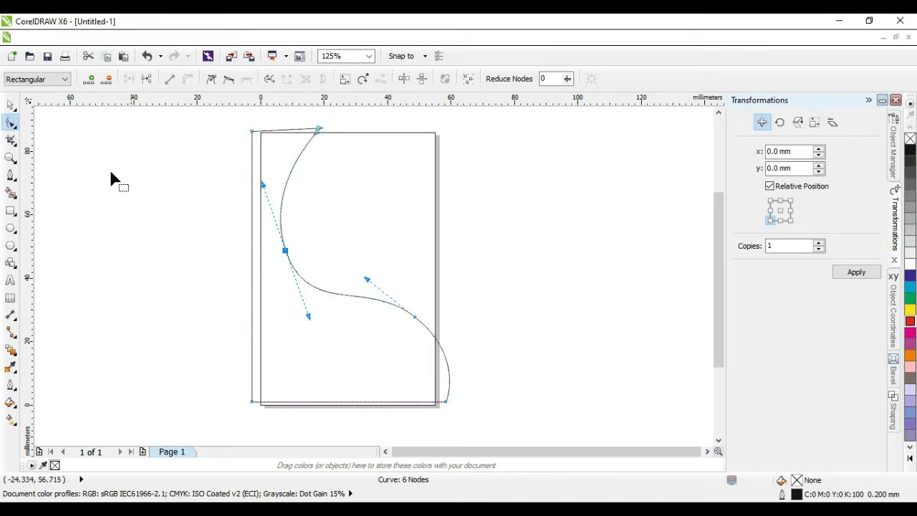
pyautogui.click(11, 105)
# Step: Stretch the shape down to about 106.8 mm tall and shift it further left
pyautogui.click(394, 352)
pyautogui.click(360, 401)
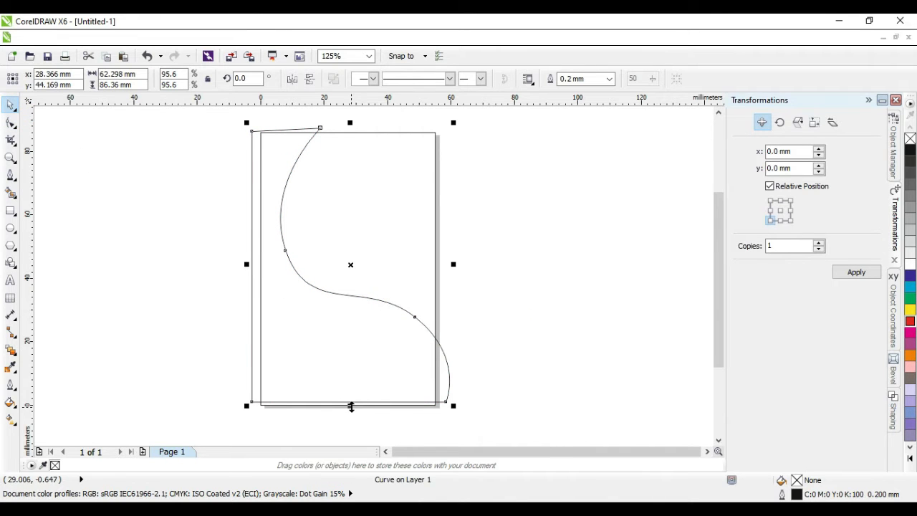
pyautogui.moveTo(350, 406); pyautogui.dragTo(351, 443)
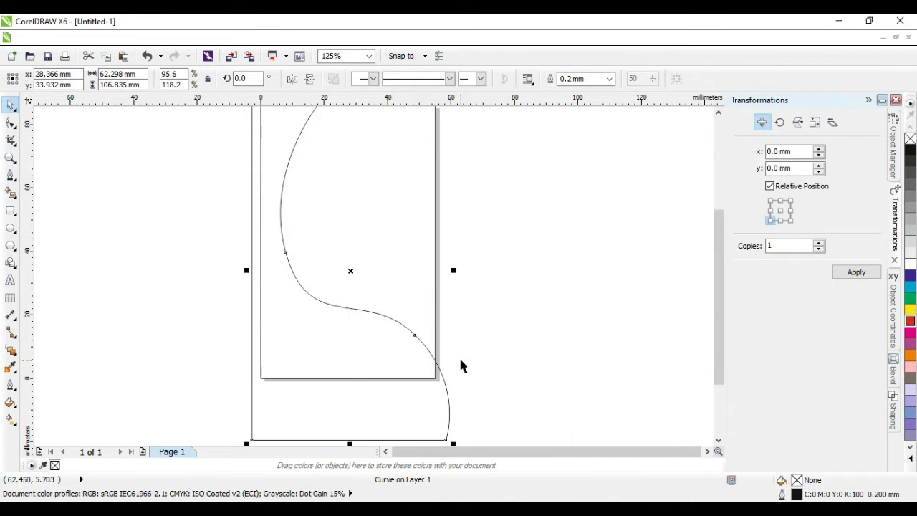
pyautogui.scroll(-2, 463, 359)
pyautogui.scroll(2, 285, 293)
pyautogui.moveTo(284, 293); pyautogui.dragTo(273, 295)
pyautogui.click(531, 333)
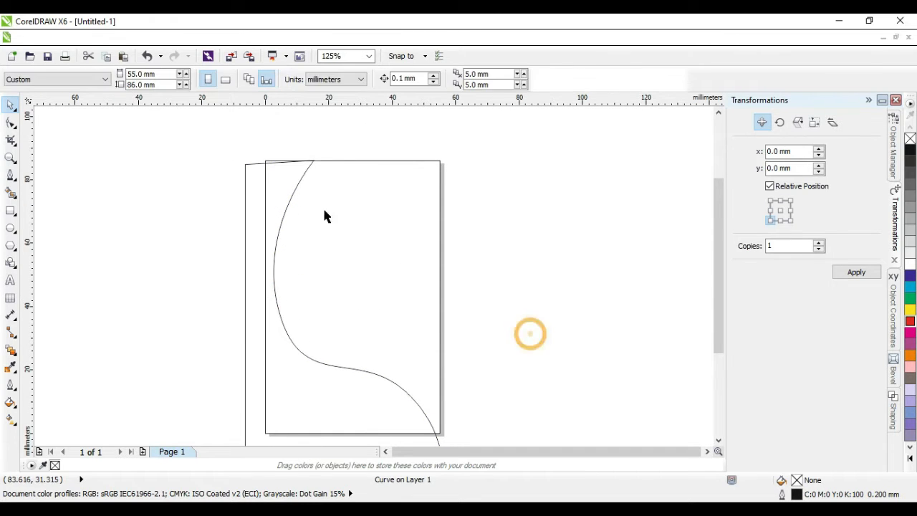
pyautogui.click(278, 179)
# Step: Raise the top-left corner and curve's top end, and soften the upper and bottom-right bends
pyautogui.click(11, 122)
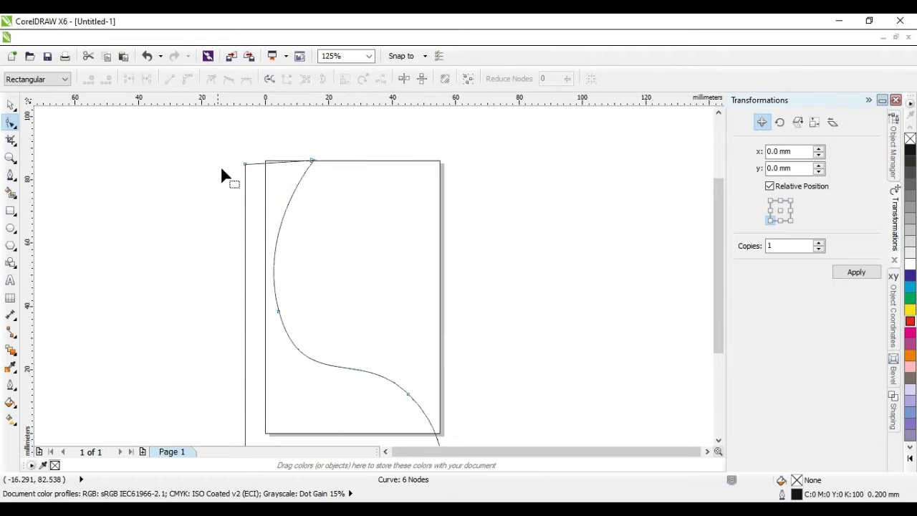
pyautogui.doubleClick(245, 164)
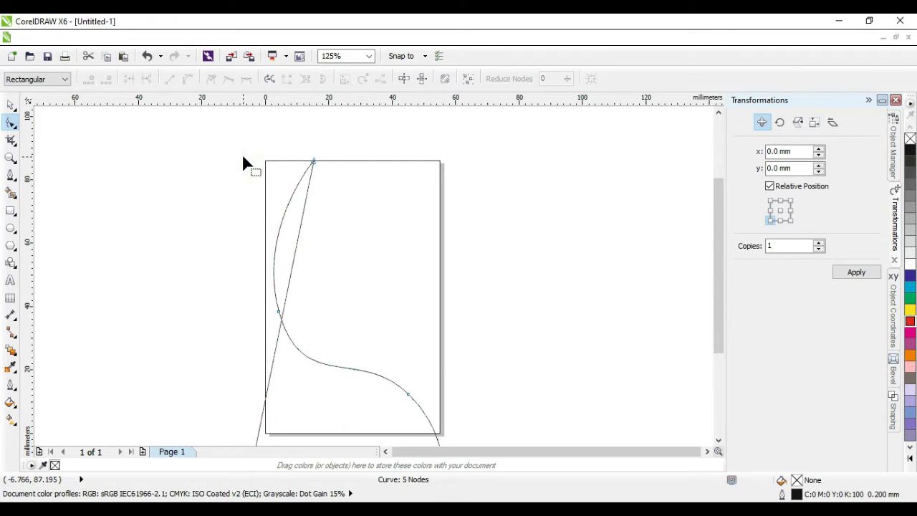
pyautogui.hotkey('ctrl', 'z')
pyautogui.moveTo(245, 164); pyautogui.dragTo(243, 154)
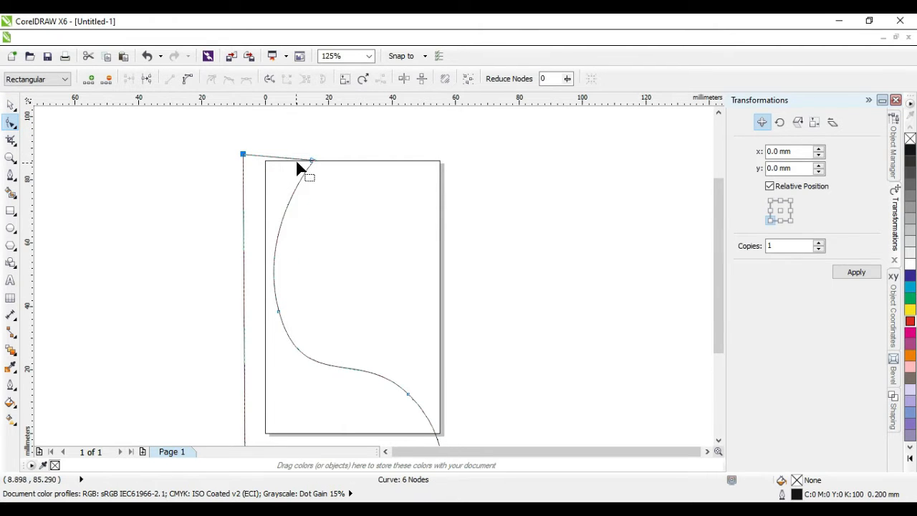
pyautogui.moveTo(313, 162); pyautogui.dragTo(313, 157)
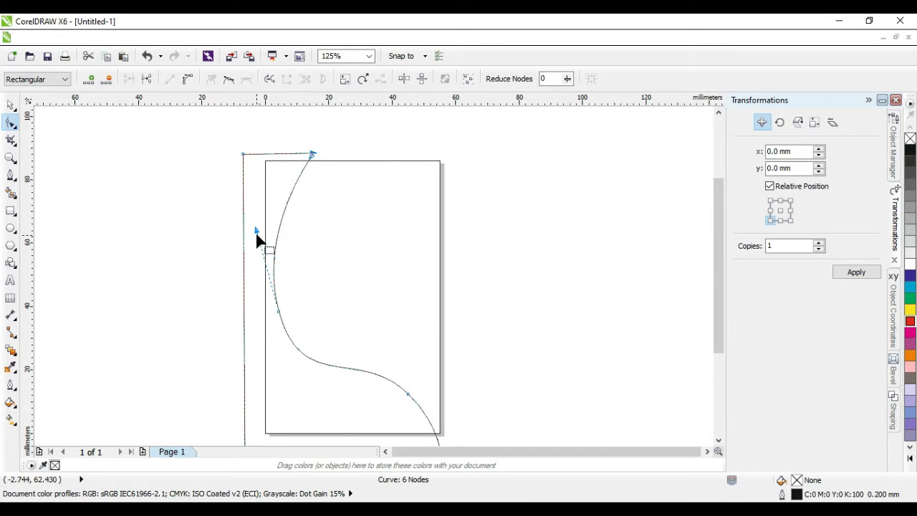
pyautogui.moveTo(256, 236); pyautogui.dragTo(250, 213)
pyautogui.moveTo(361, 348); pyautogui.dragTo(343, 354)
# Step: Reshape the curve's lower bend around the middle and lower-left nodes
pyautogui.click(512, 377)
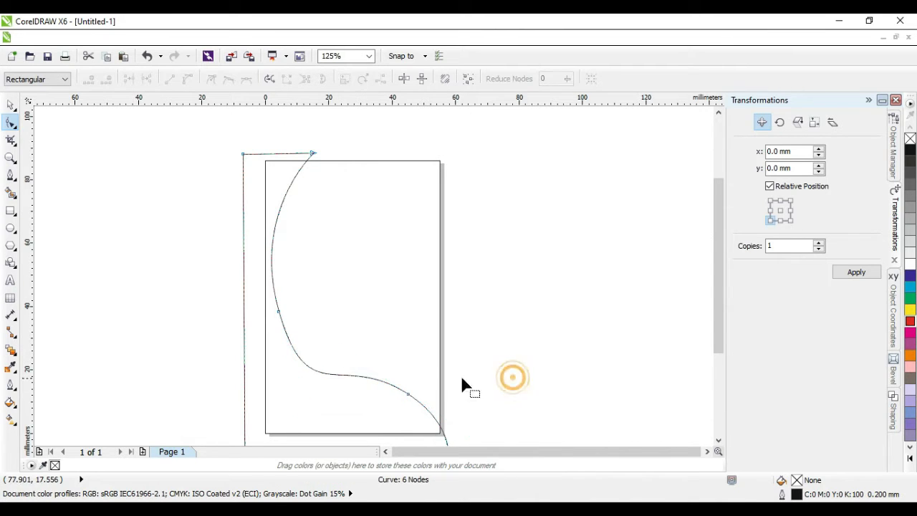
pyautogui.click(279, 311)
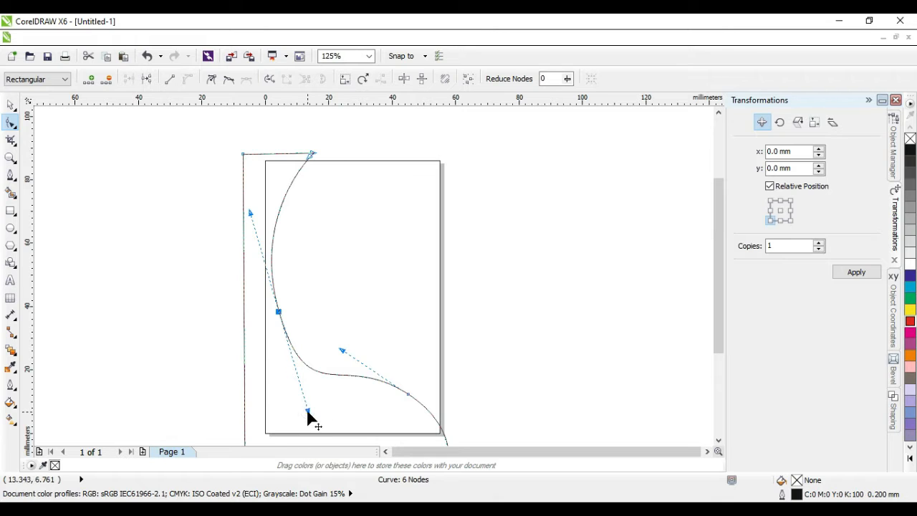
pyautogui.moveTo(307, 412); pyautogui.dragTo(300, 387)
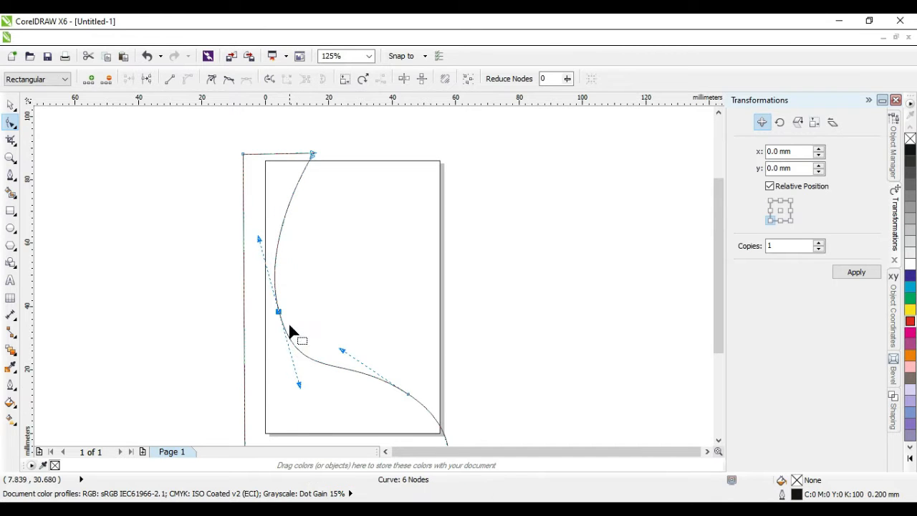
pyautogui.moveTo(278, 312); pyautogui.dragTo(274, 296)
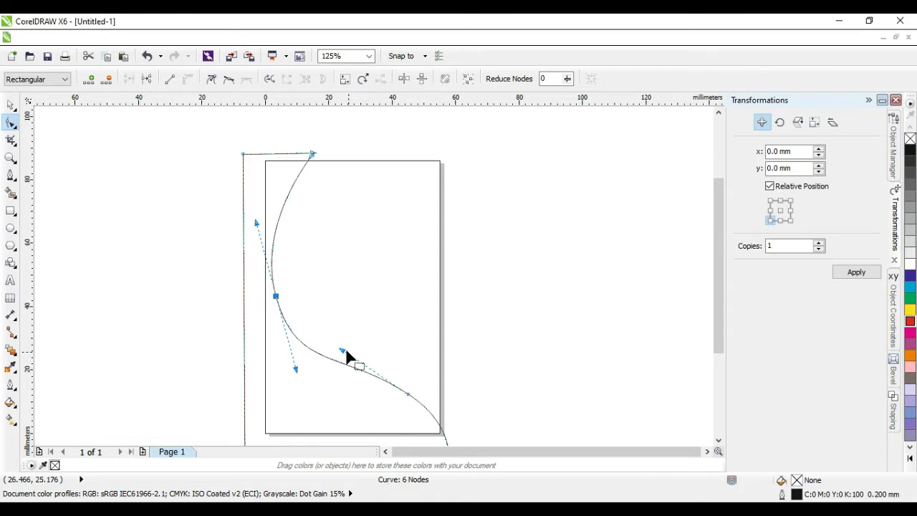
pyautogui.click(343, 355)
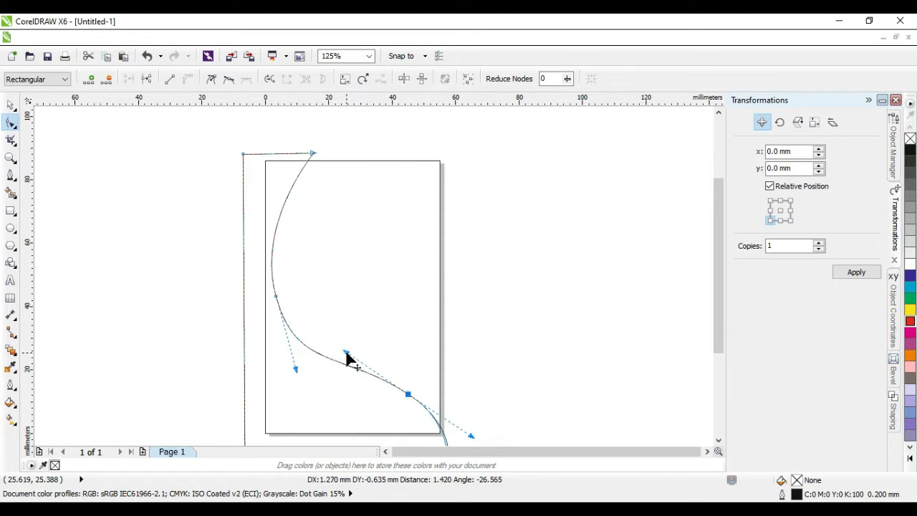
pyautogui.click(506, 354)
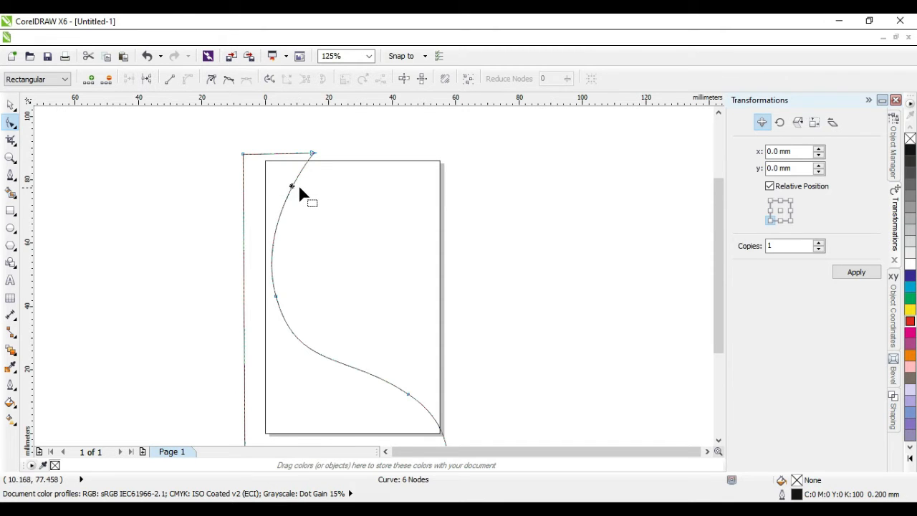
pyautogui.hotkey('ctrl', 'z')
# Step: Move the S-curve's top node to the right
pyautogui.click(11, 105)
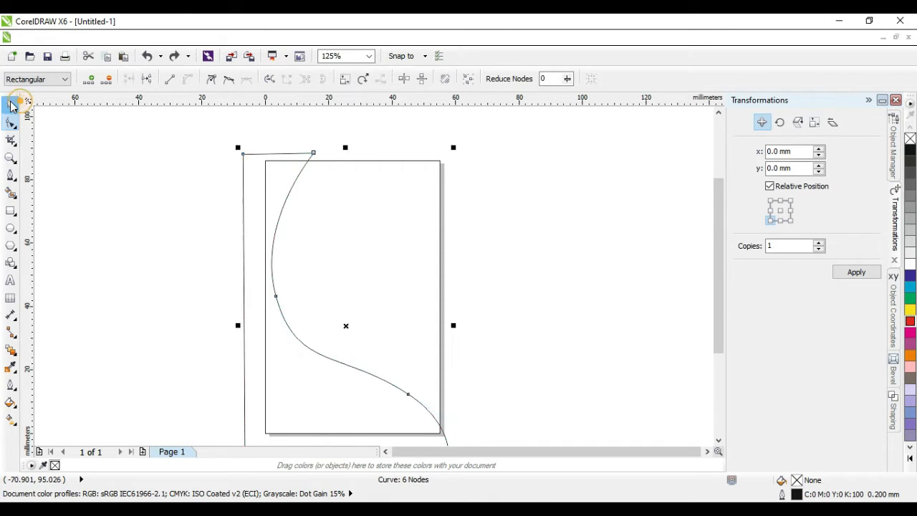
pyautogui.click(11, 123)
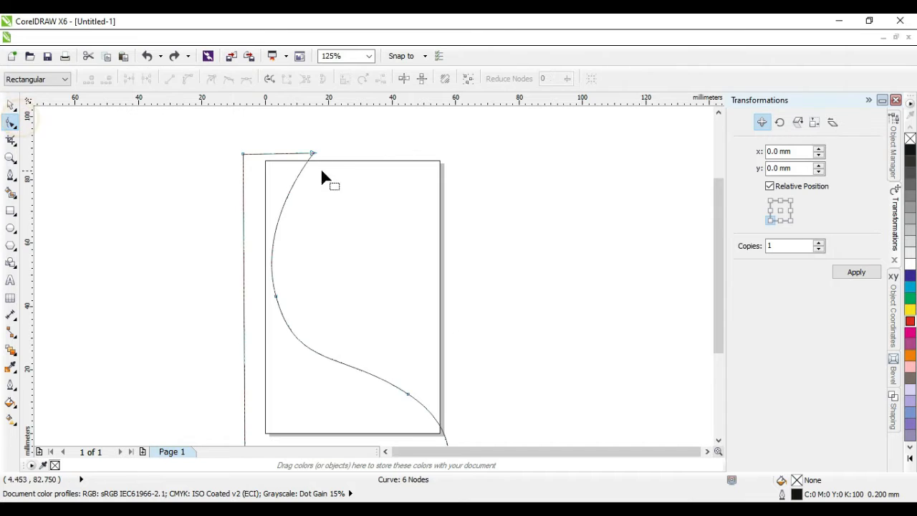
pyautogui.click(312, 154)
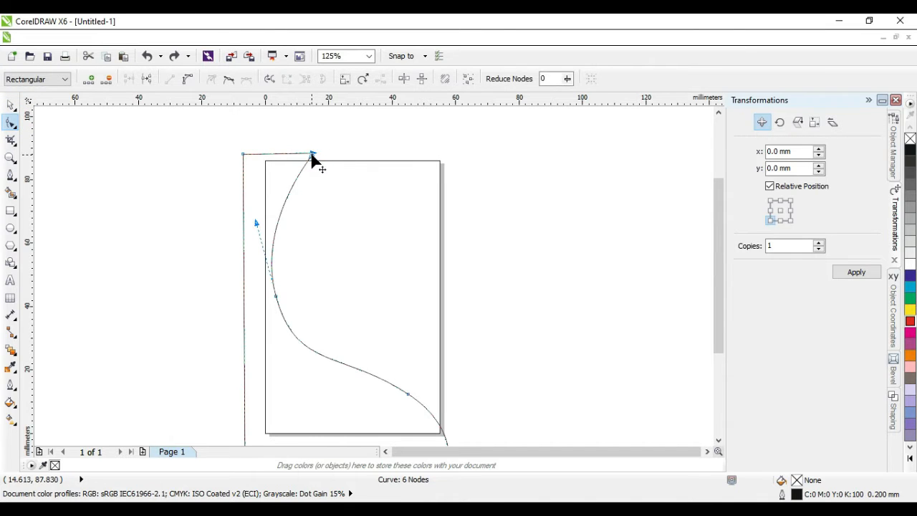
pyautogui.doubleClick(313, 154)
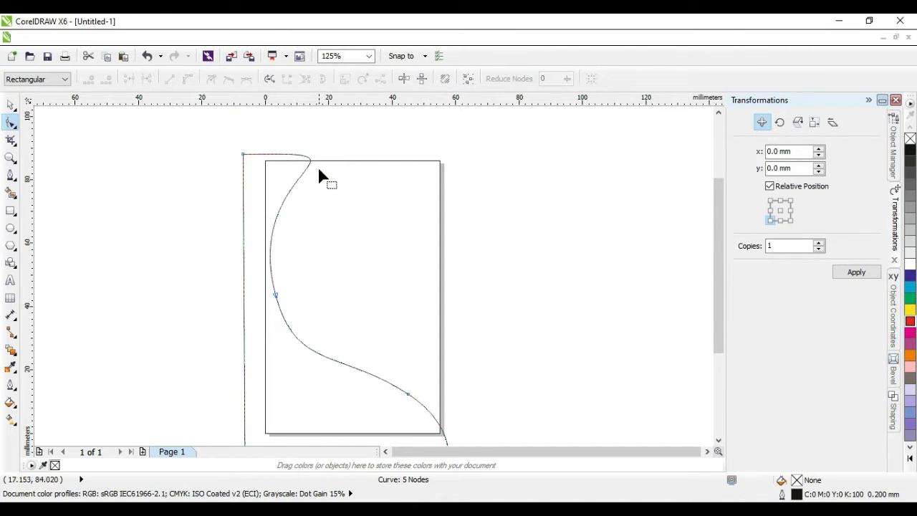
pyautogui.hotkey('ctrl', 'z')
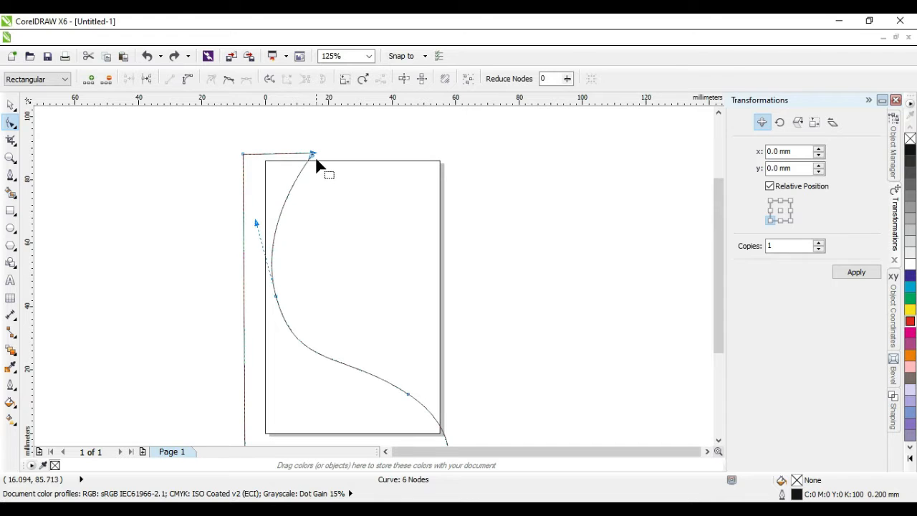
pyautogui.click(312, 154)
pyautogui.press('Right')
pyautogui.moveTo(313, 155); pyautogui.dragTo(329, 153)
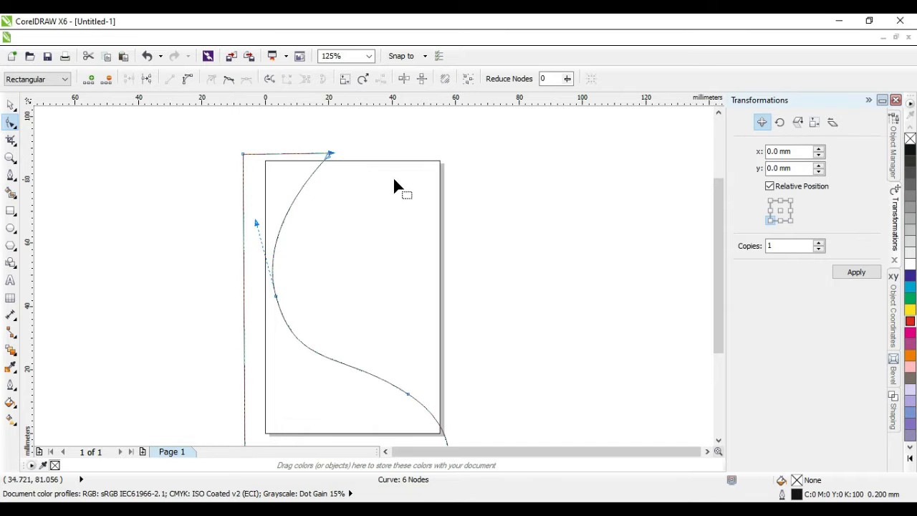
# Step: Smooth the middle bend's handle, then give the curved shape a purple fill
pyautogui.click(276, 297)
pyautogui.moveTo(257, 224); pyautogui.dragTo(264, 228)
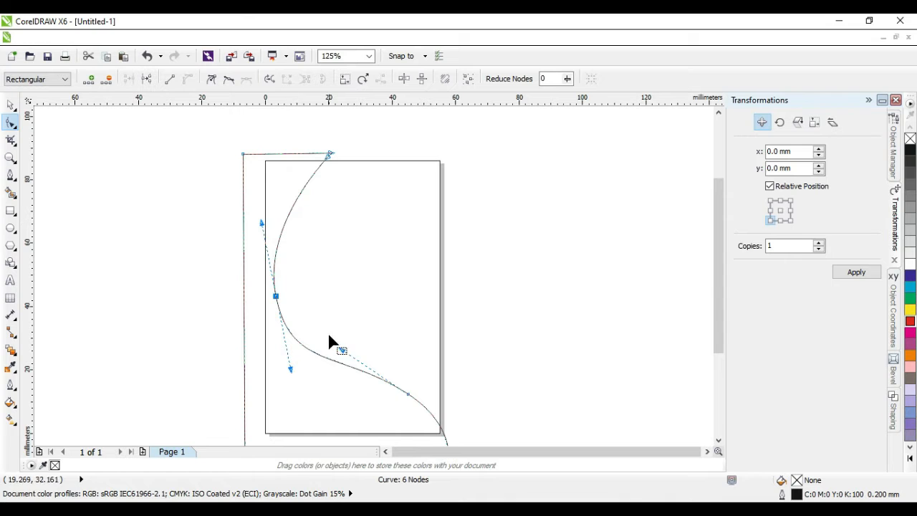
pyautogui.click(11, 105)
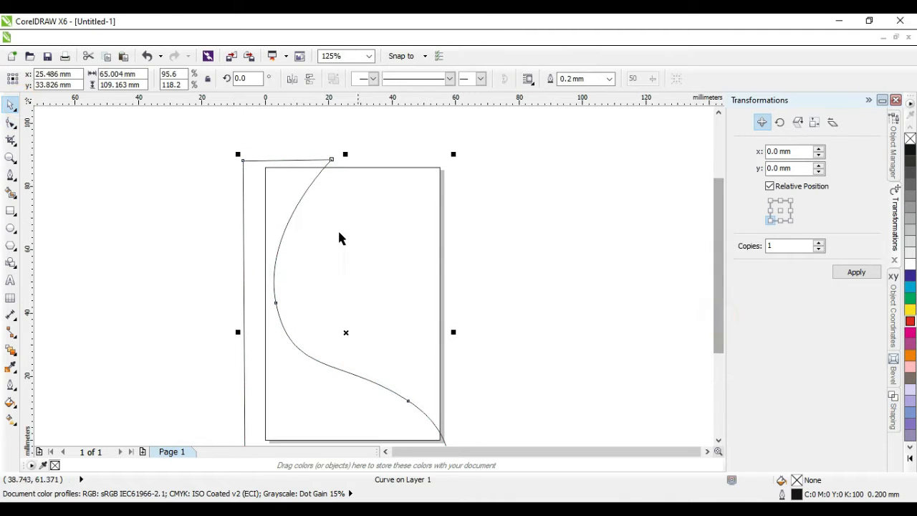
pyautogui.click(139, 179)
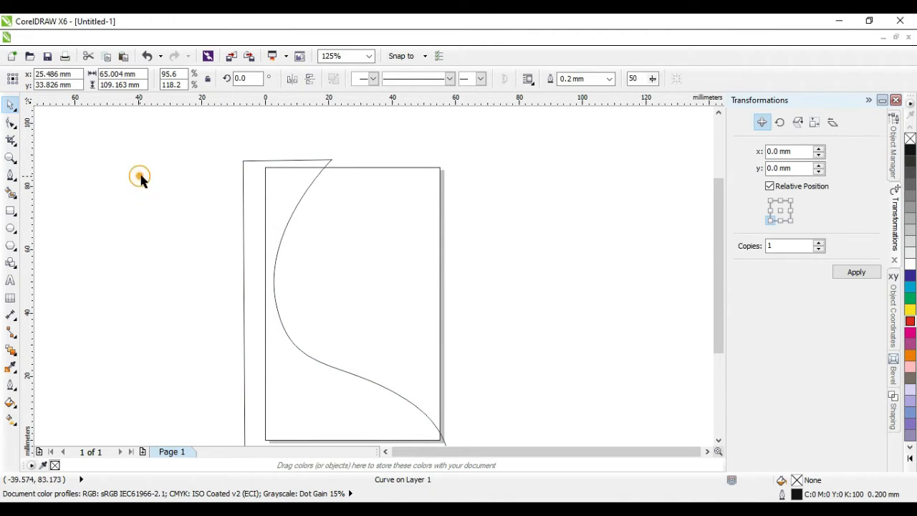
pyautogui.click(262, 160)
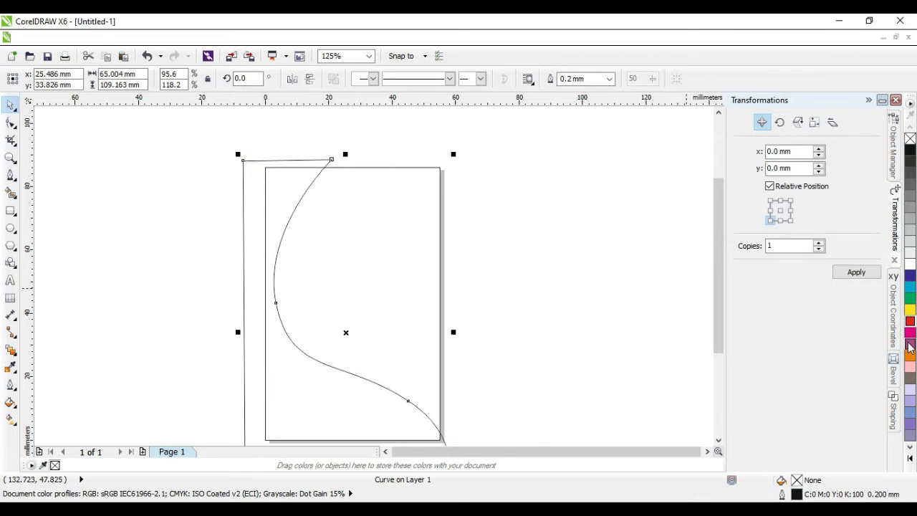
pyautogui.click(910, 344)
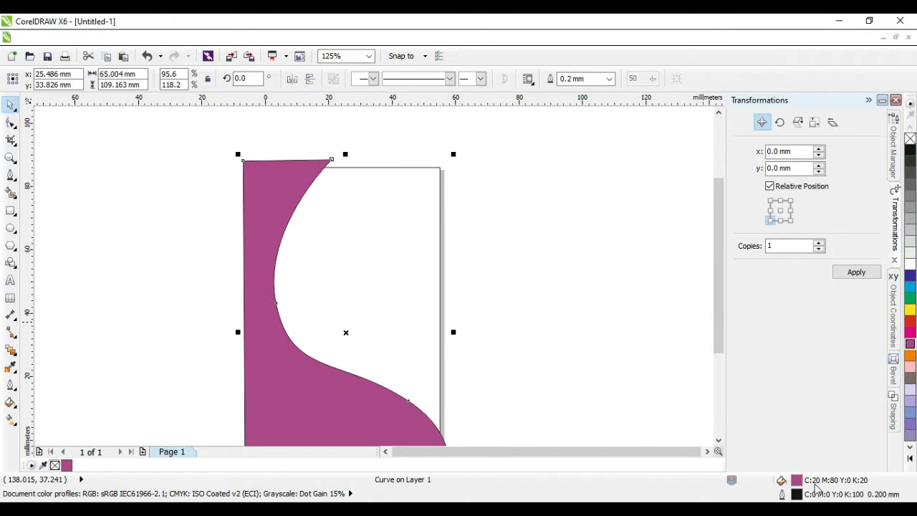
# Step: Fill the S-curved shape with Autumn Orange (C:0 M:60 Y:80 K:0) from Uniform Fill
pyautogui.click(910, 321)
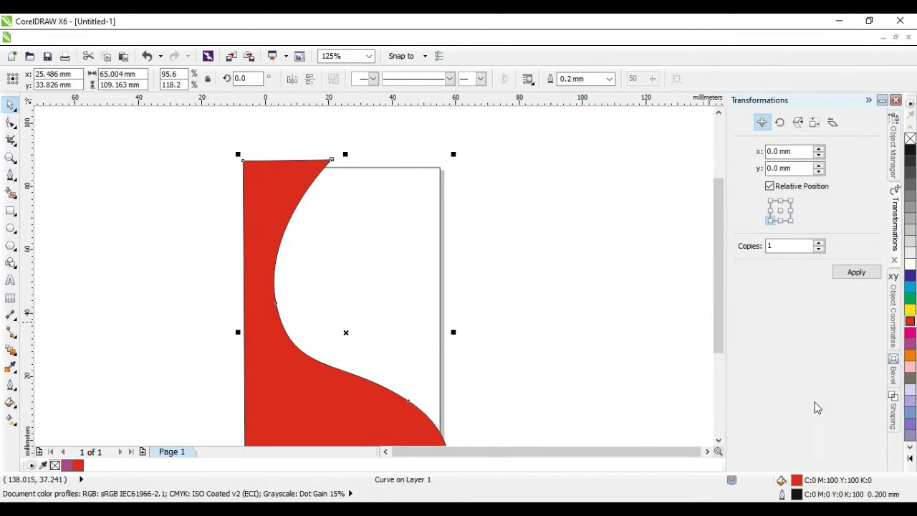
pyautogui.doubleClick(796, 479)
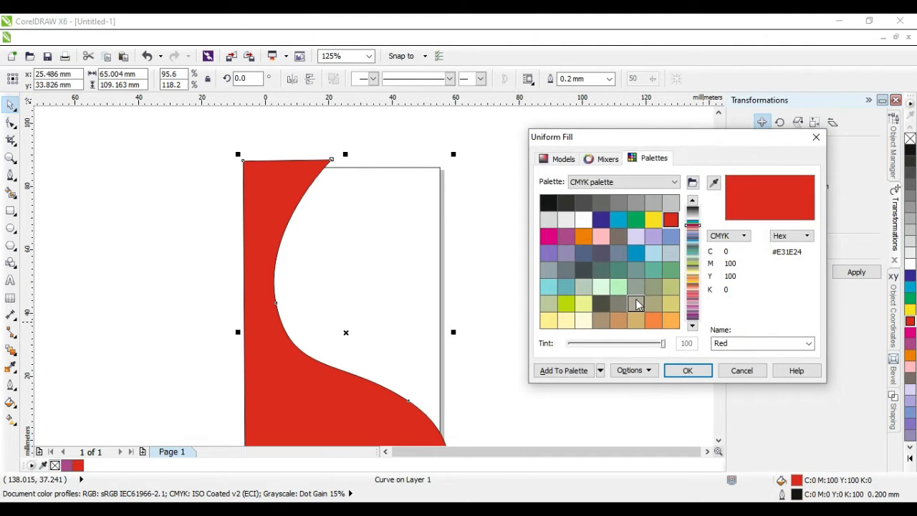
pyautogui.click(653, 322)
pyautogui.click(677, 369)
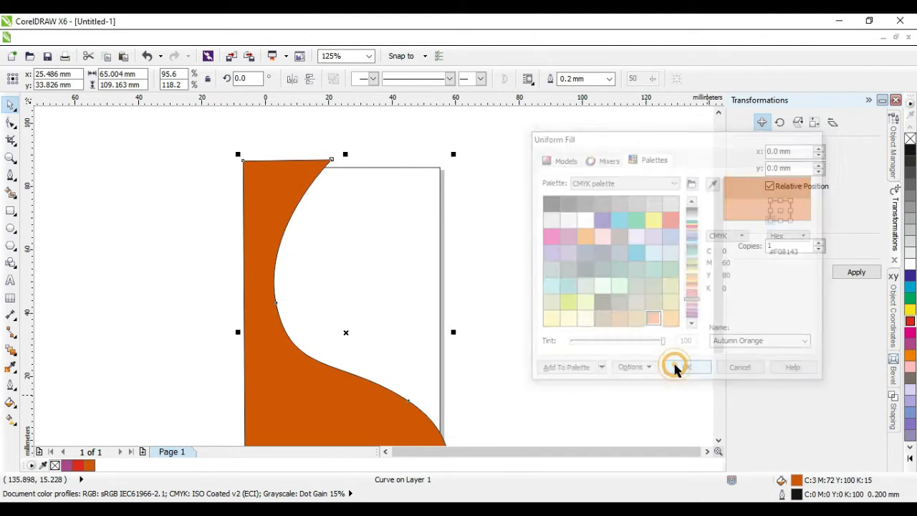
pyautogui.click(292, 367)
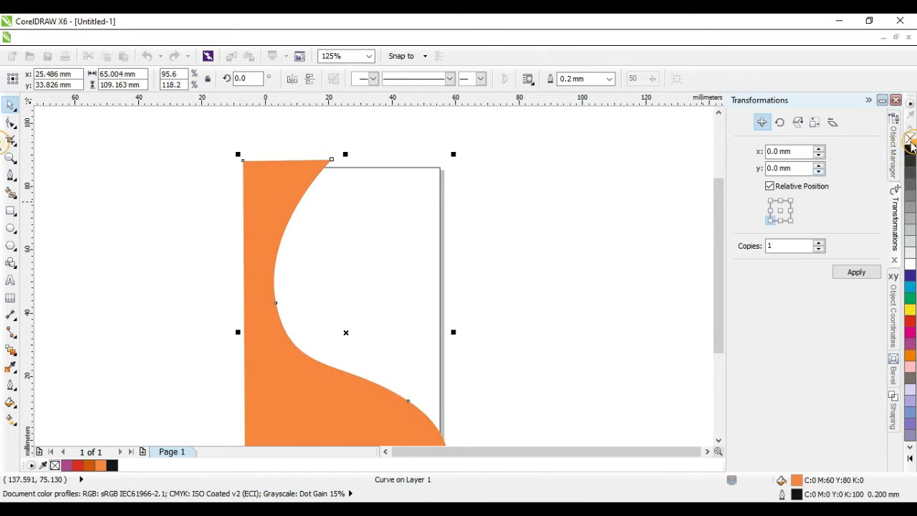
pyautogui.click(663, 221)
pyautogui.scroll(-2, 353, 262)
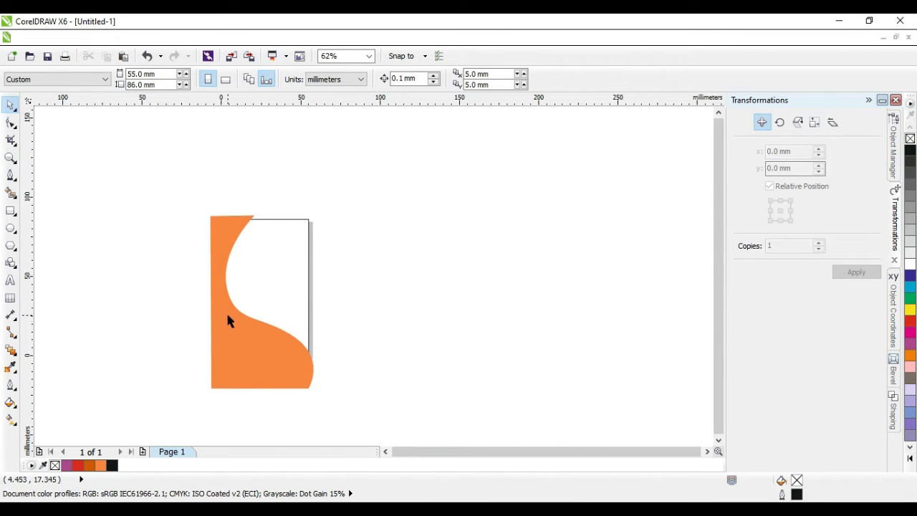
# Step: Stretch the orange shape down to about 120.2 mm tall
pyautogui.click(255, 387)
pyautogui.moveTo(261, 392); pyautogui.dragTo(262, 409)
pyautogui.click(387, 392)
pyautogui.click(253, 349)
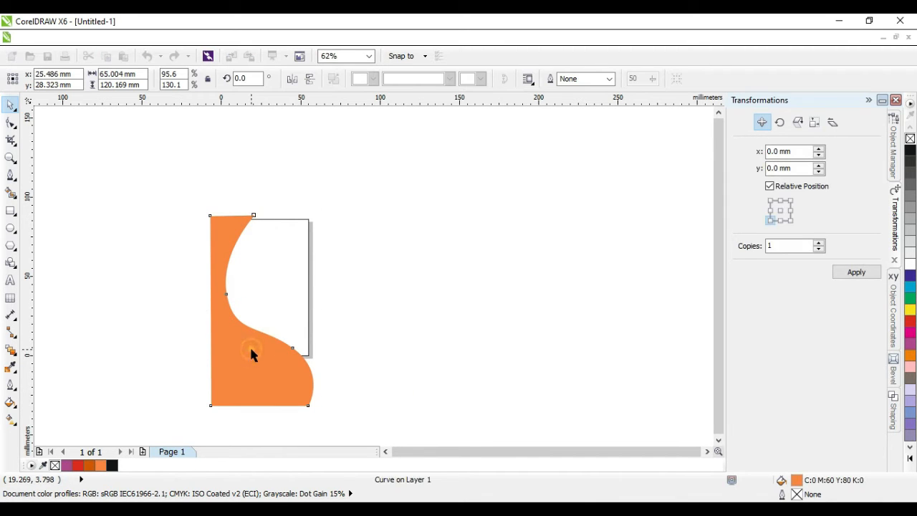
# Step: Duplicate the shape with a right-middle anchor and drag the copy left to overlap it
pyautogui.click(263, 348)
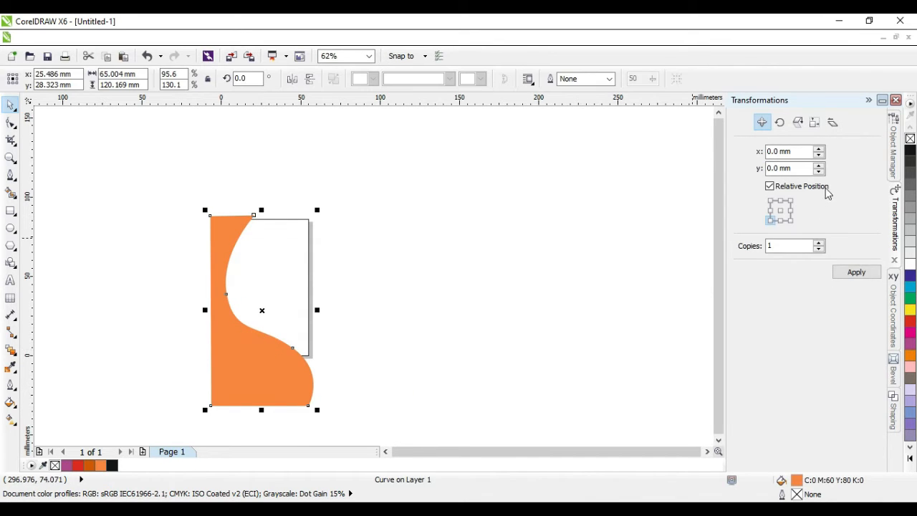
pyautogui.click(792, 211)
pyautogui.click(853, 274)
pyautogui.moveTo(329, 321); pyautogui.dragTo(235, 325)
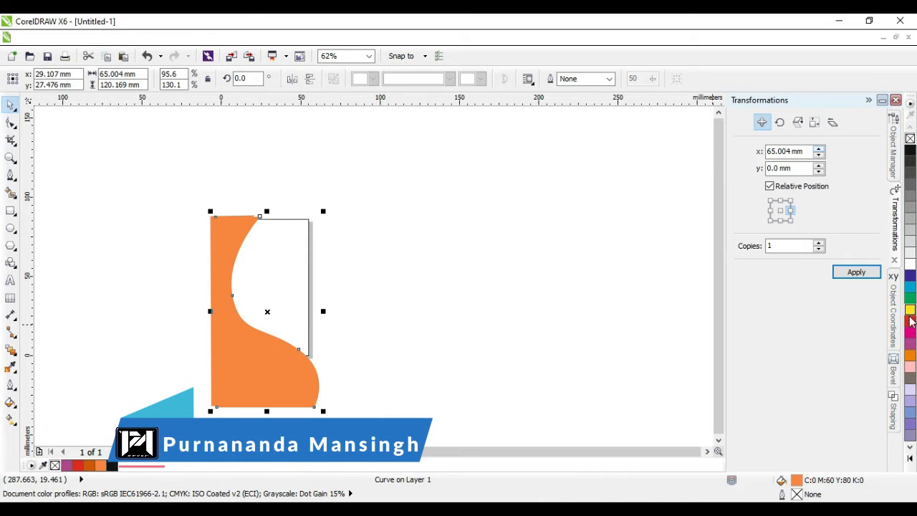
# Step: Give the copy a lighter orange fill (C:0 M:53 Y:70 K:0) from the colour model
pyautogui.doubleClick(798, 480)
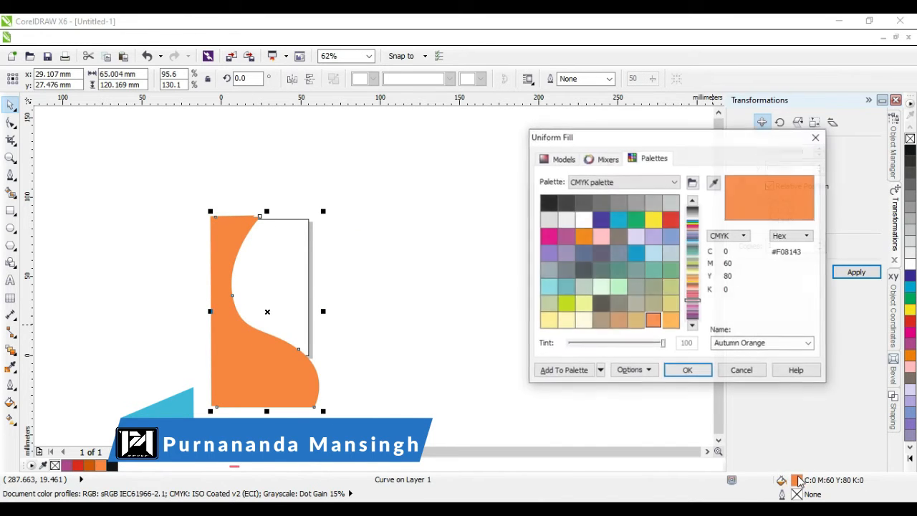
pyautogui.click(560, 162)
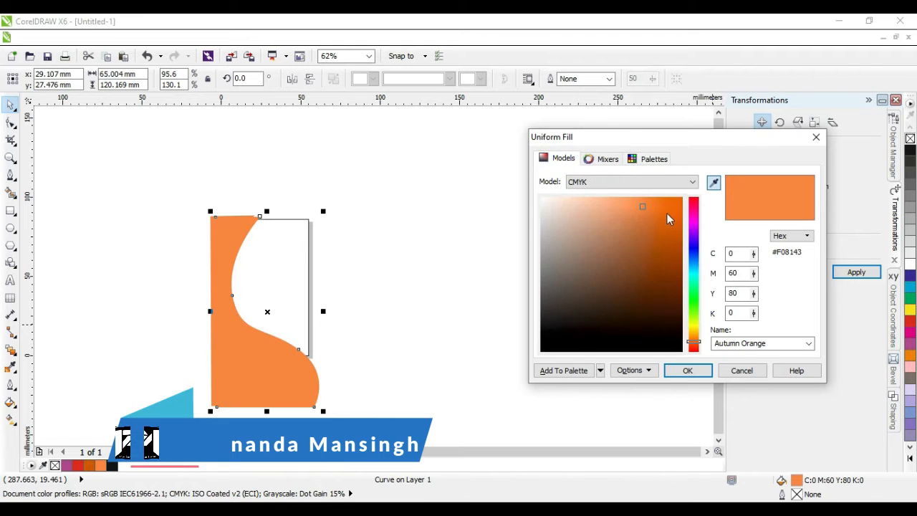
pyautogui.click(635, 199)
pyautogui.click(630, 202)
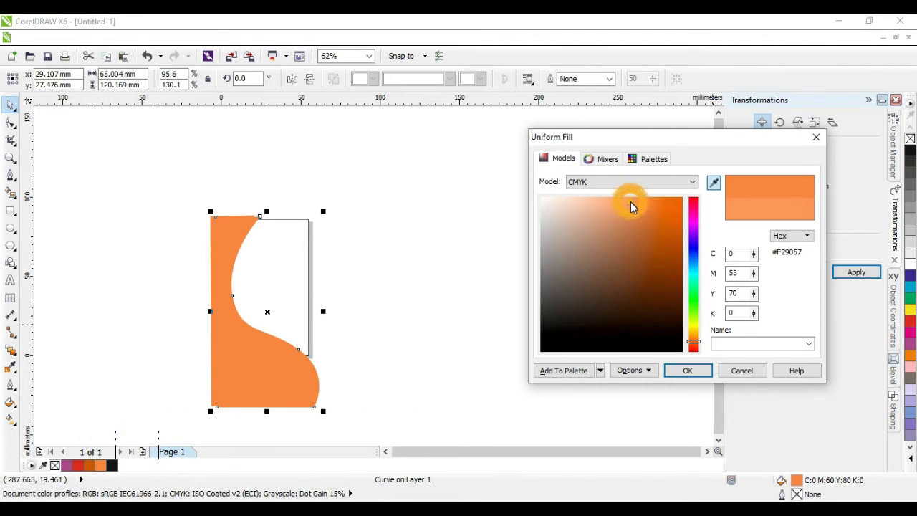
pyautogui.click(687, 370)
pyautogui.click(516, 308)
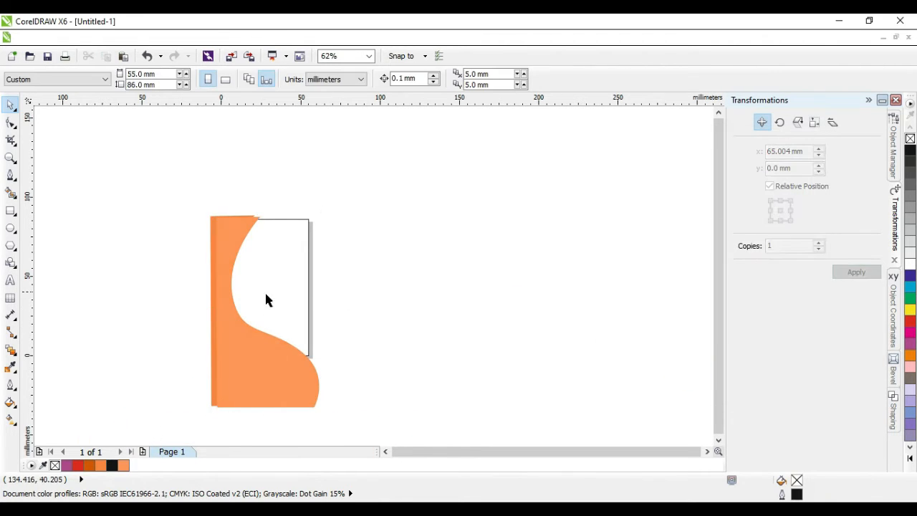
pyautogui.click(219, 321)
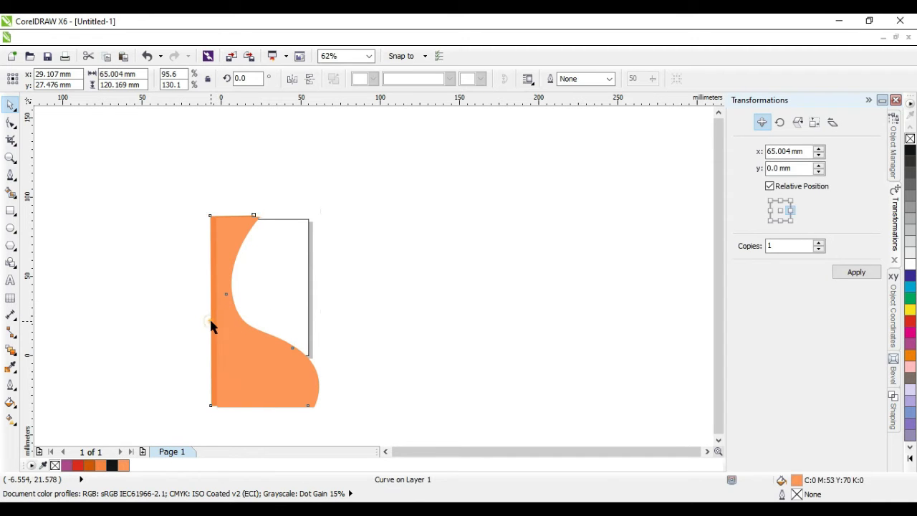
# Step: Refill the selected wave shape with a lighter orange, C0 M49 Y64
pyautogui.doubleClick(796, 480)
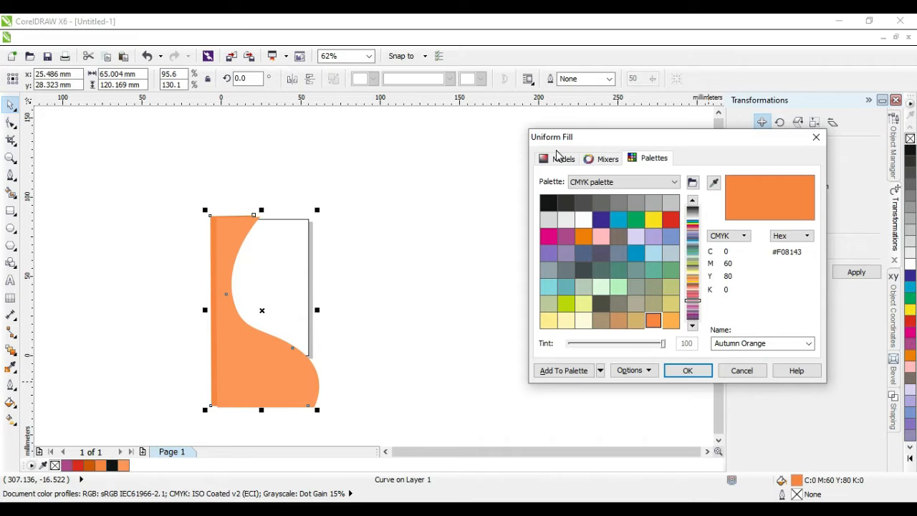
pyautogui.click(563, 158)
pyautogui.moveTo(635, 205); pyautogui.dragTo(625, 199)
pyautogui.click(684, 371)
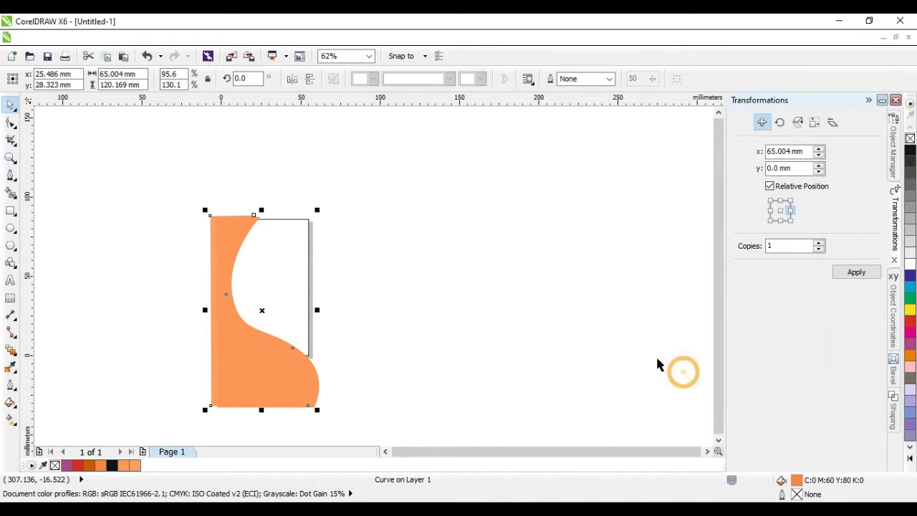
pyautogui.click(543, 291)
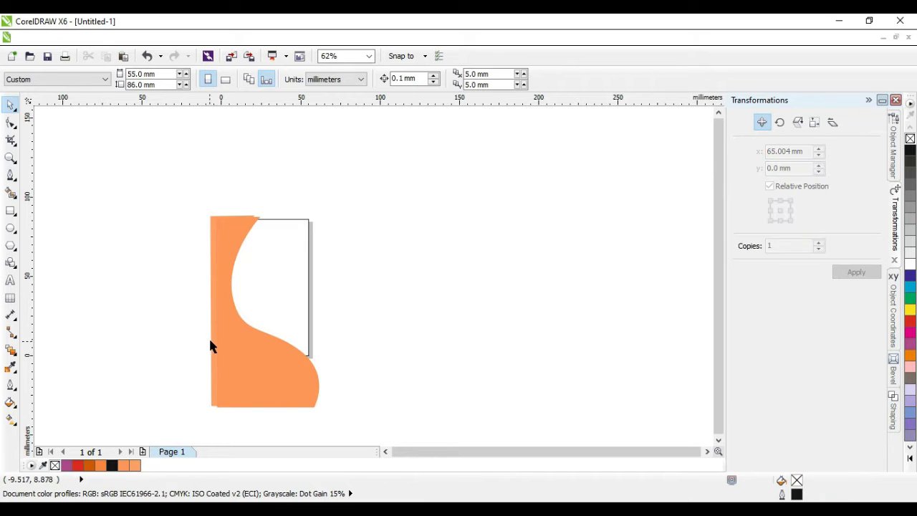
pyautogui.click(209, 341)
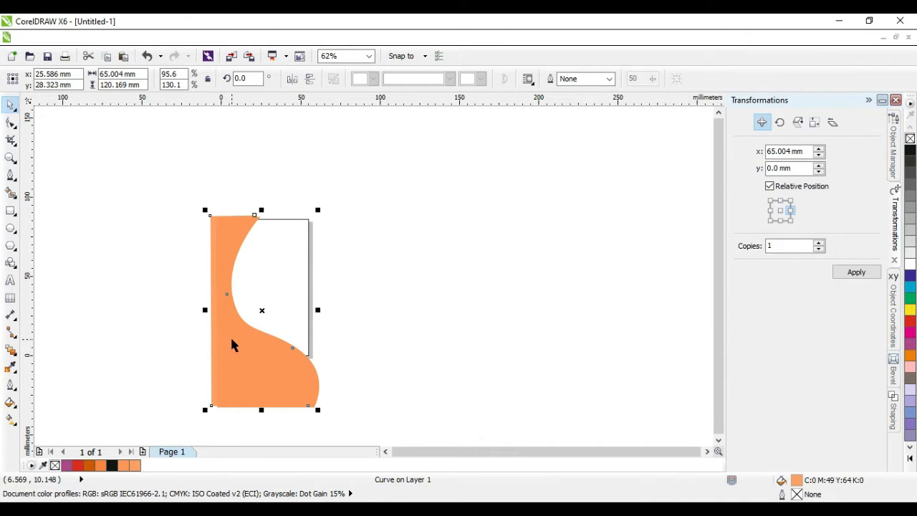
# Step: Nudge the overlapping orange waves right, left and up so a thin pale rim edges the curve
pyautogui.press('Right')
pyautogui.press('Right')
pyautogui.press('Right')
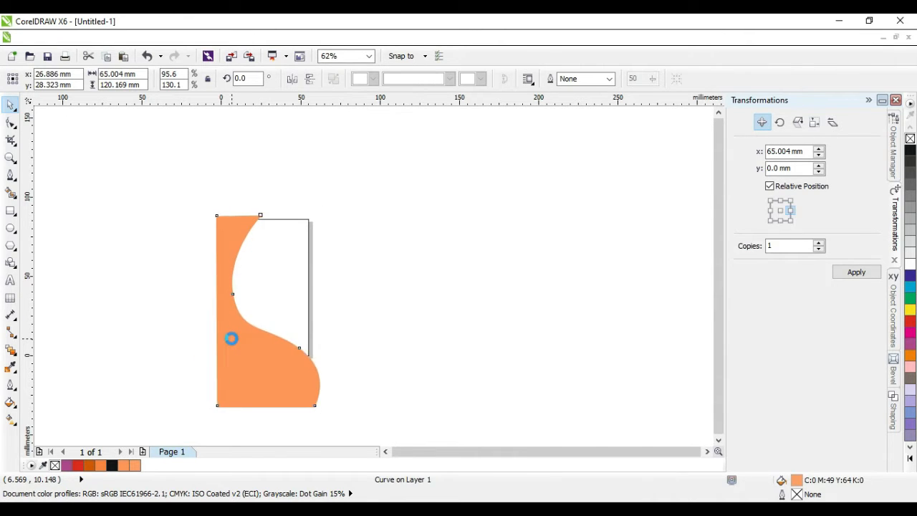
pyautogui.press('Right')
pyautogui.press('Right')
pyautogui.press('Right')
pyautogui.moveTo(231, 347); pyautogui.dragTo(251, 354)
pyautogui.click(357, 352)
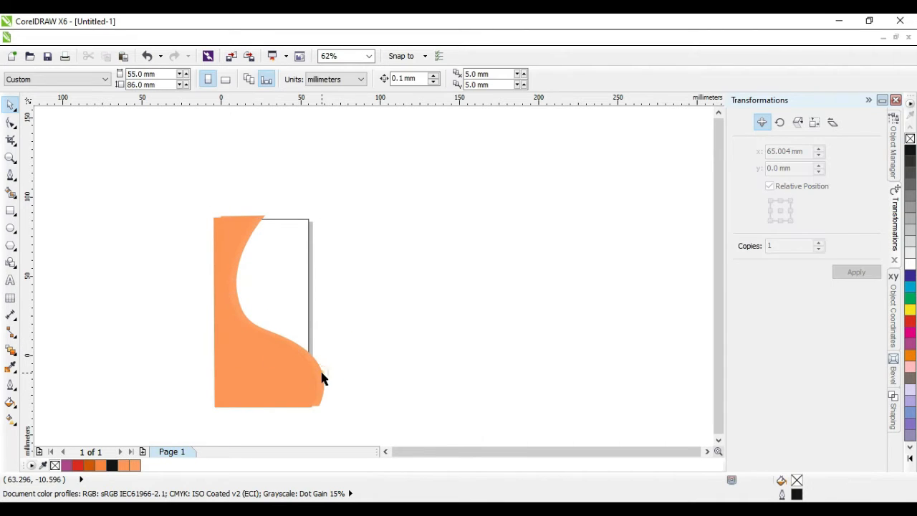
pyautogui.click(322, 377)
pyautogui.press('Left')
pyautogui.press('Left')
pyautogui.press('Left')
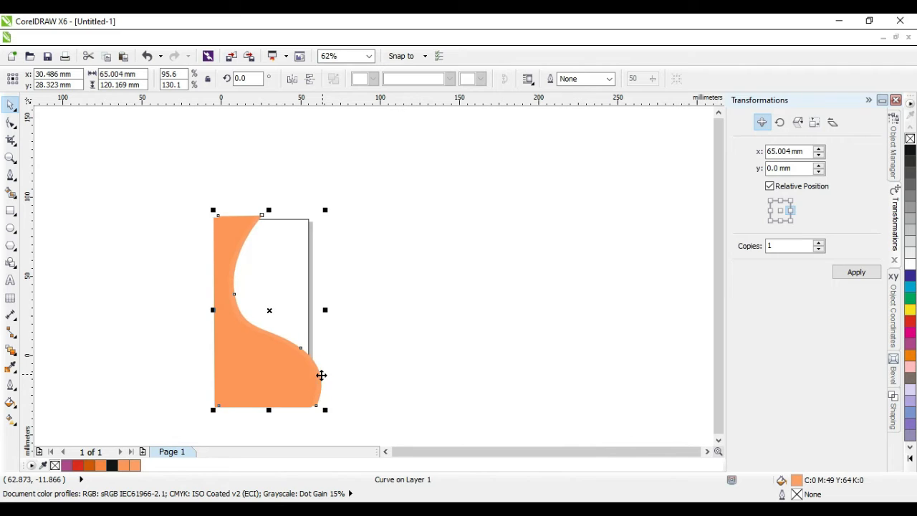
pyautogui.press('Up')
pyautogui.press('Up')
pyautogui.press('Up')
pyautogui.press('Up')
pyautogui.press('Up')
pyautogui.press('Up')
pyautogui.press('Up')
pyautogui.press('Left')
pyautogui.press('Left')
pyautogui.press('Left')
pyautogui.press('Left')
pyautogui.press('Left')
pyautogui.press('Left')
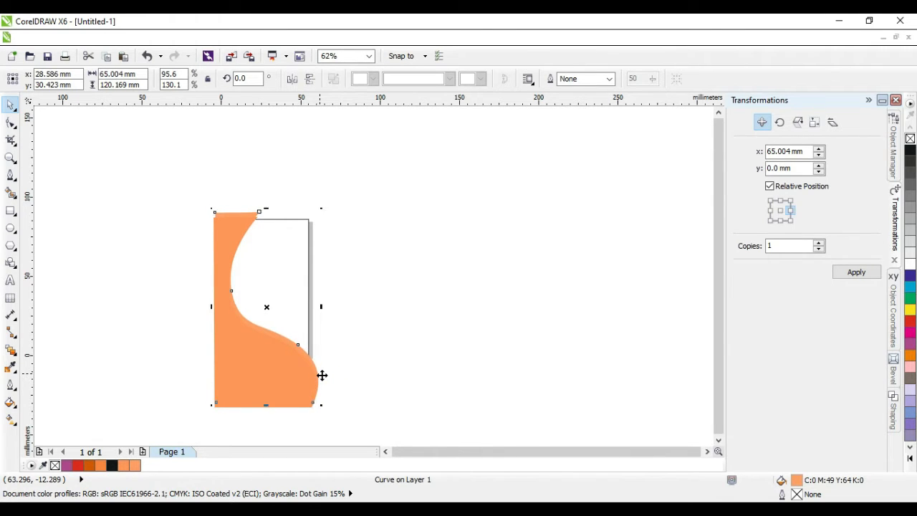
pyautogui.click(346, 372)
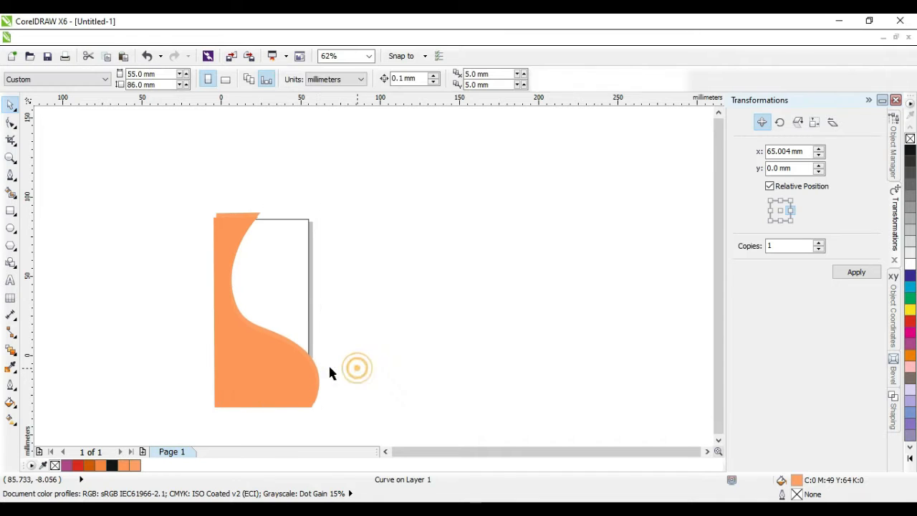
pyautogui.scroll(1, 205, 338)
pyautogui.click(256, 330)
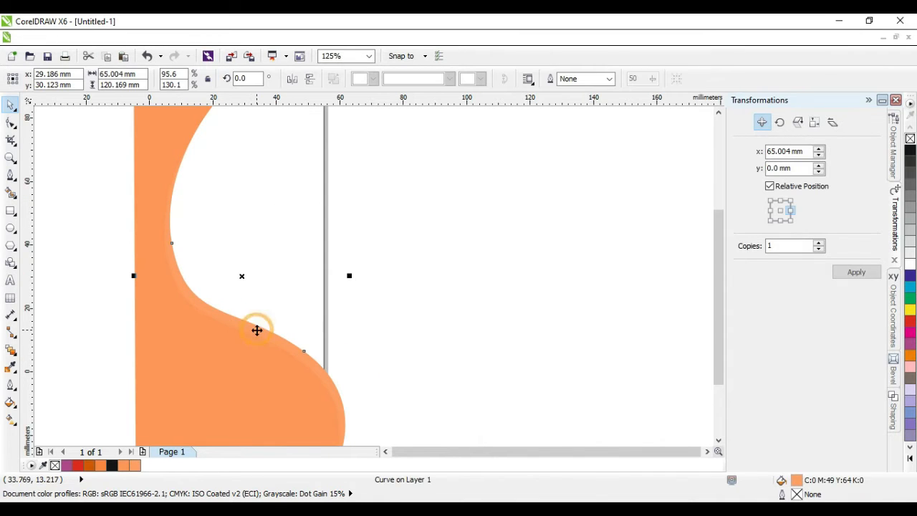
# Step: Make the orange wave's fill less yellow, lowering yellow from 64 to 53
pyautogui.doubleClick(799, 480)
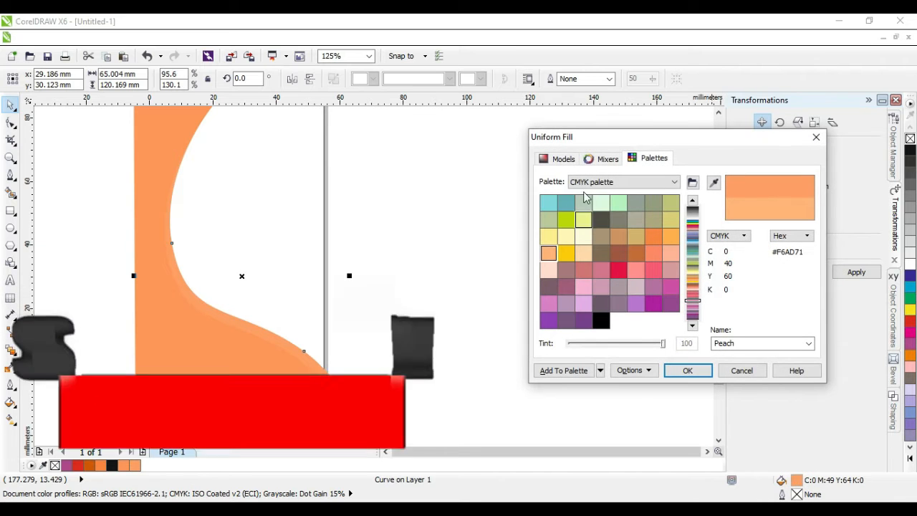
pyautogui.click(559, 159)
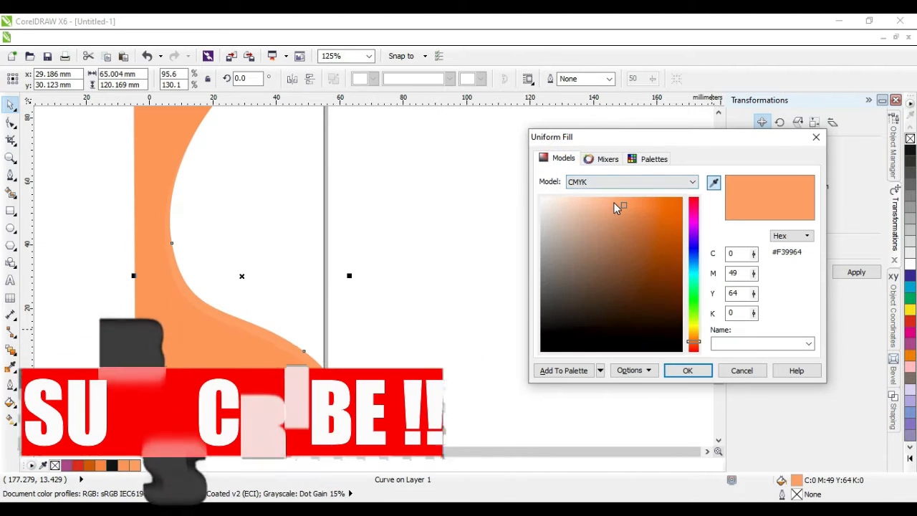
pyautogui.moveTo(616, 208); pyautogui.dragTo(609, 203)
pyautogui.click(687, 370)
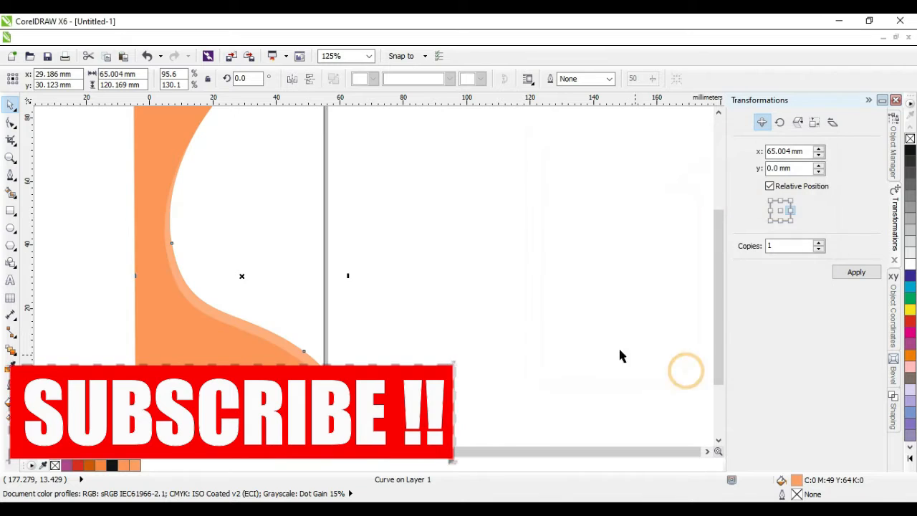
pyautogui.click(539, 335)
pyautogui.click(281, 260)
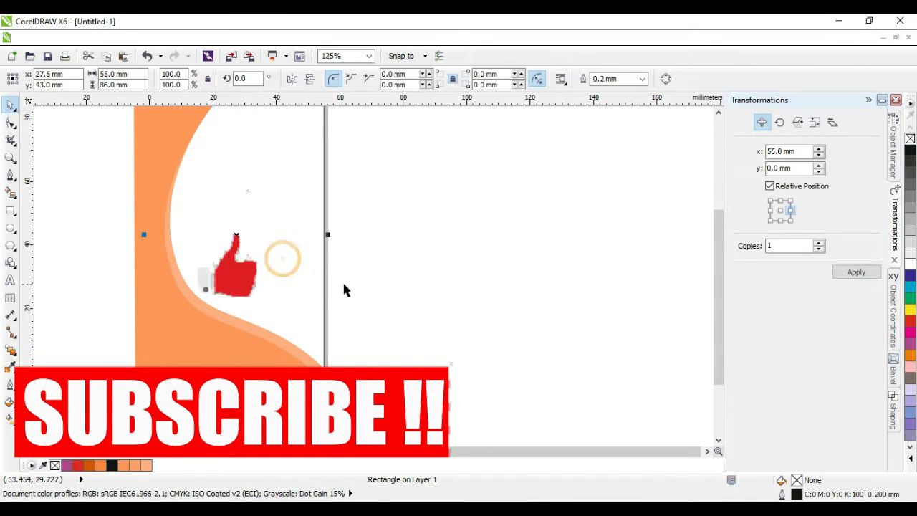
# Step: Try a yellow and then a pale peach Uniform Fill on the card's background rectangle
pyautogui.scroll(-2, 350, 284)
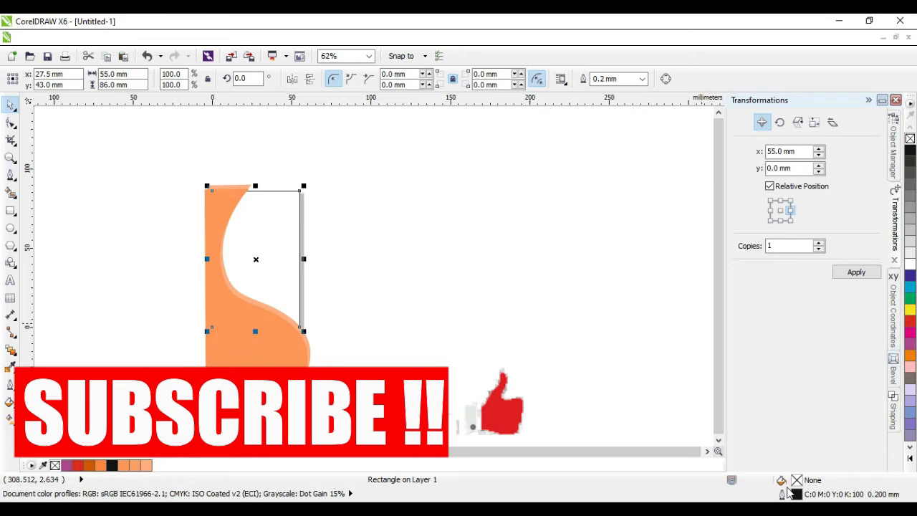
pyautogui.click(910, 311)
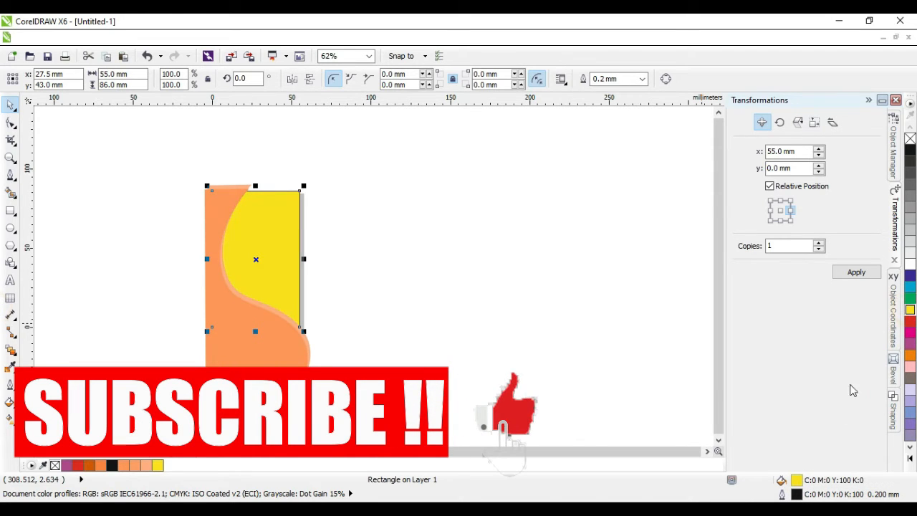
pyautogui.doubleClick(801, 485)
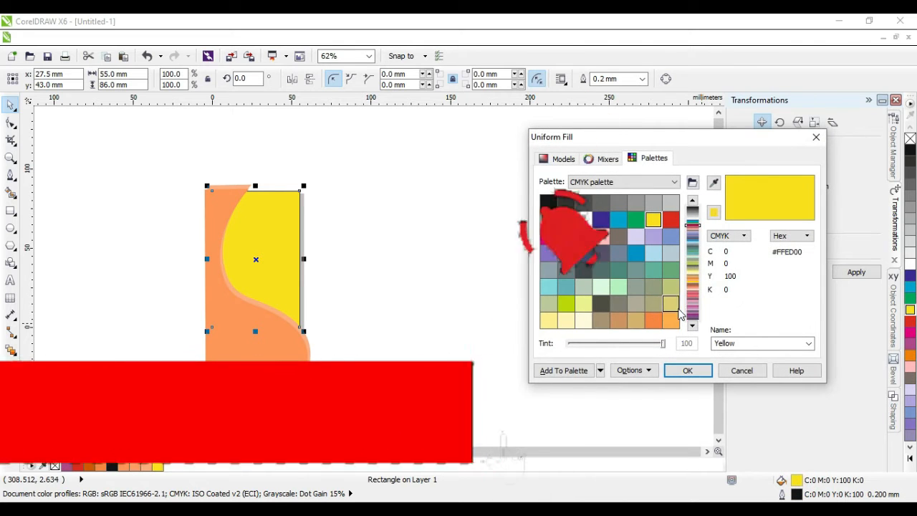
pyautogui.click(693, 327)
pyautogui.click(693, 327)
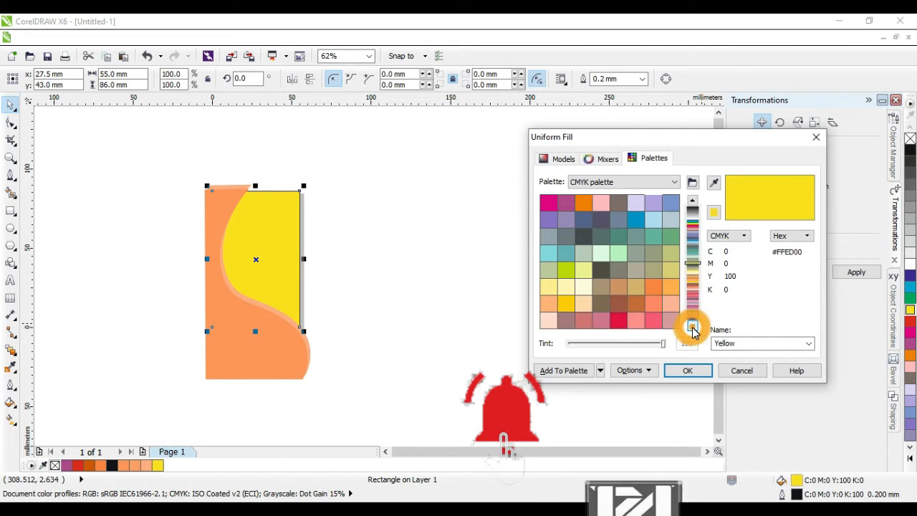
pyautogui.click(693, 327)
pyautogui.click(674, 291)
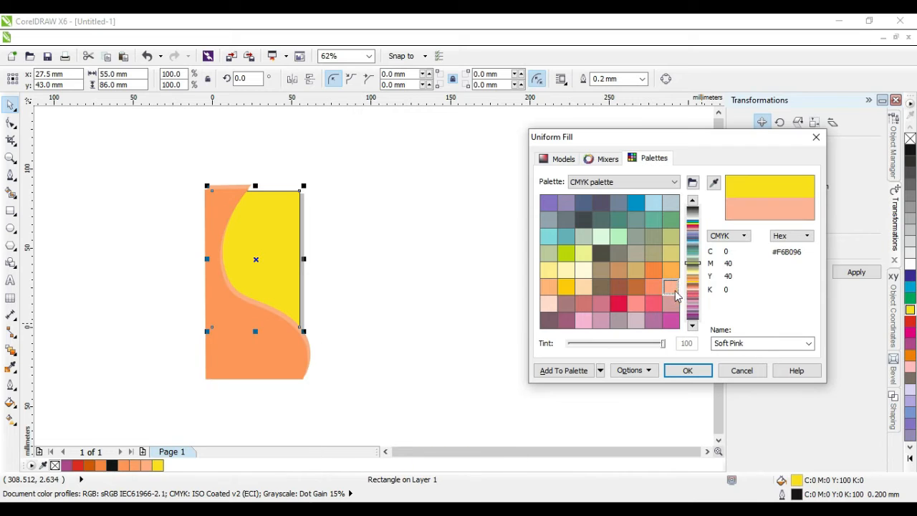
pyautogui.click(563, 158)
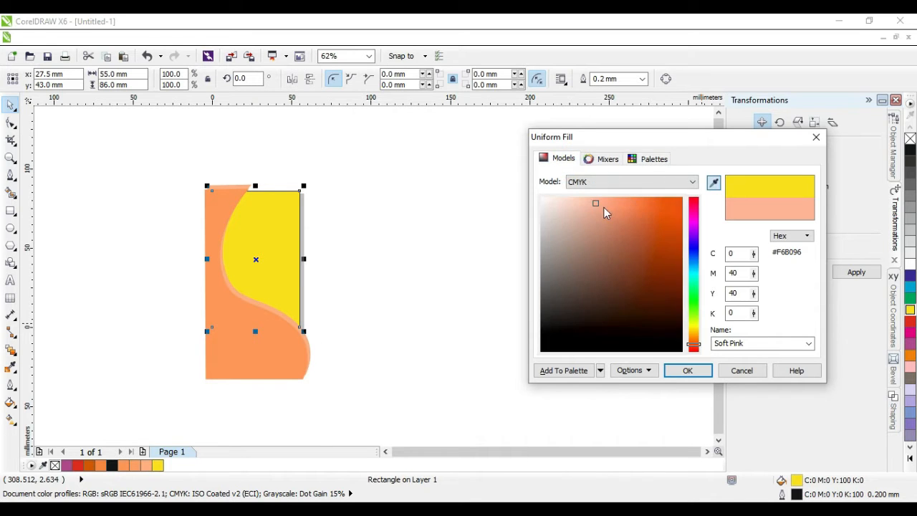
pyautogui.click(588, 203)
pyautogui.click(553, 201)
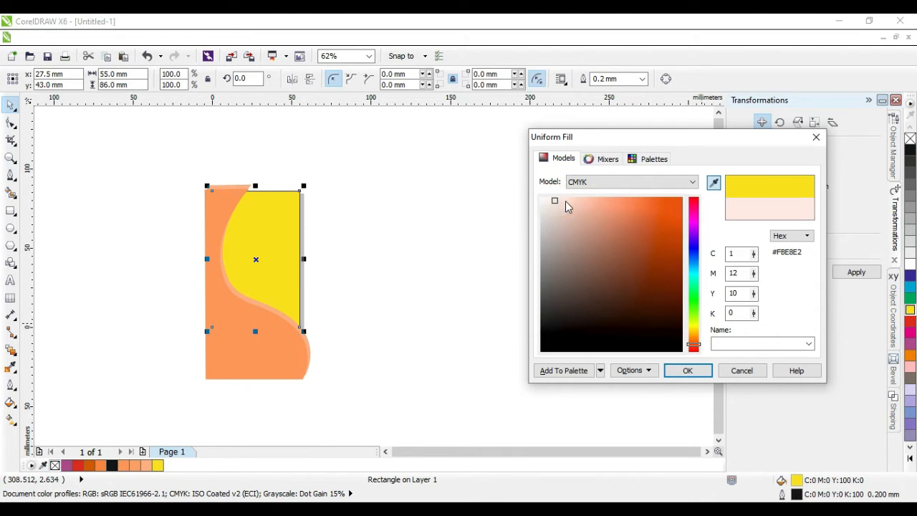
pyautogui.click(567, 202)
pyautogui.moveTo(616, 205)
pyautogui.mouseDown()
pyautogui.moveTo(624, 206)
pyautogui.moveTo(587, 207)
pyautogui.mouseUp()
pyautogui.click(687, 371)
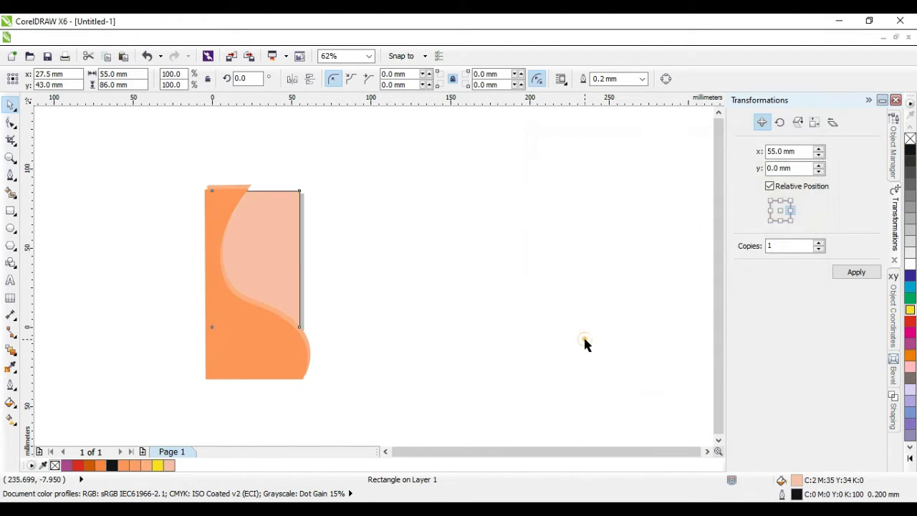
# Step: Change the background rectangle's fill to Sand (C0 M20 Y40) and deselect it
pyautogui.doubleClick(796, 480)
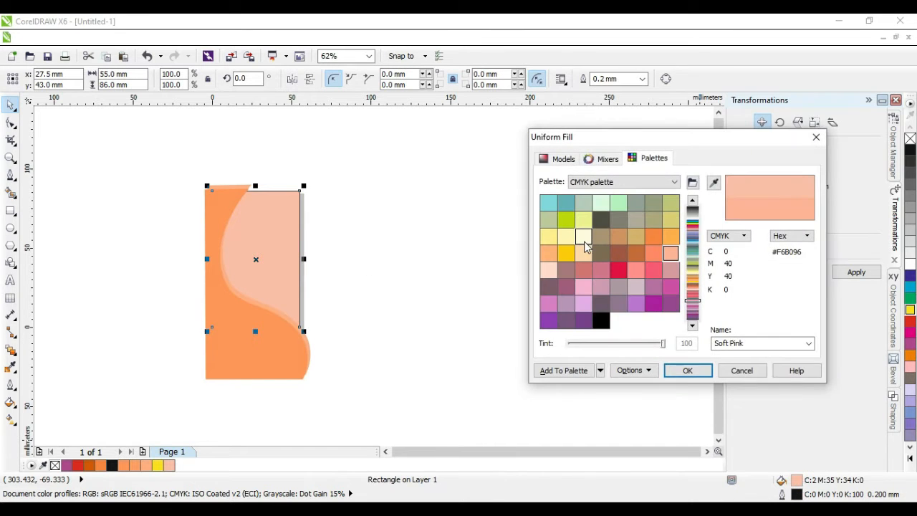
pyautogui.click(584, 253)
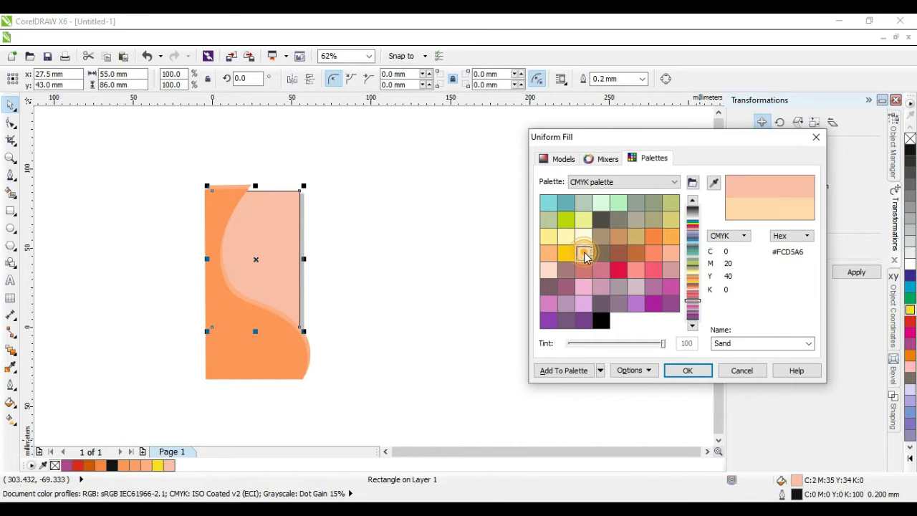
pyautogui.click(687, 371)
pyautogui.press('Escape')
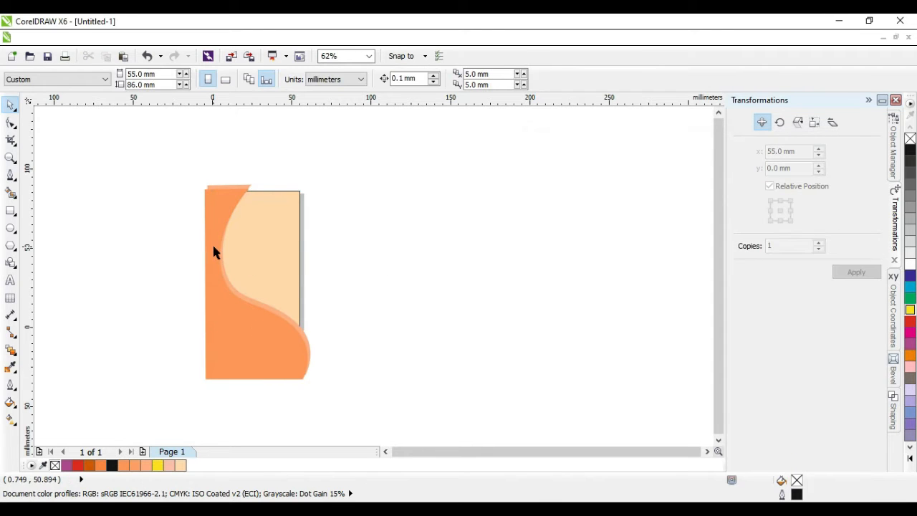
pyautogui.scroll(2, 213, 250)
# Step: Apply Uniform transparency to both the orange and the darker orange wave curves
pyautogui.click(235, 180)
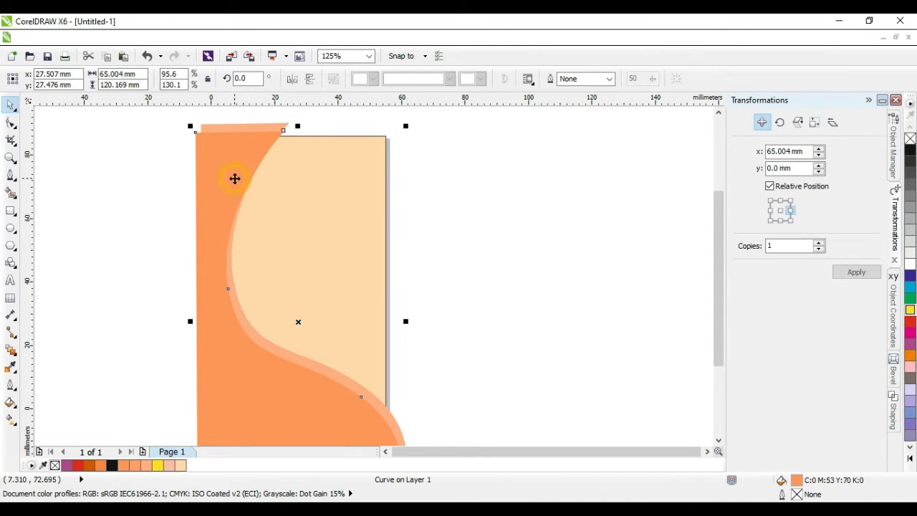
pyautogui.click(15, 357)
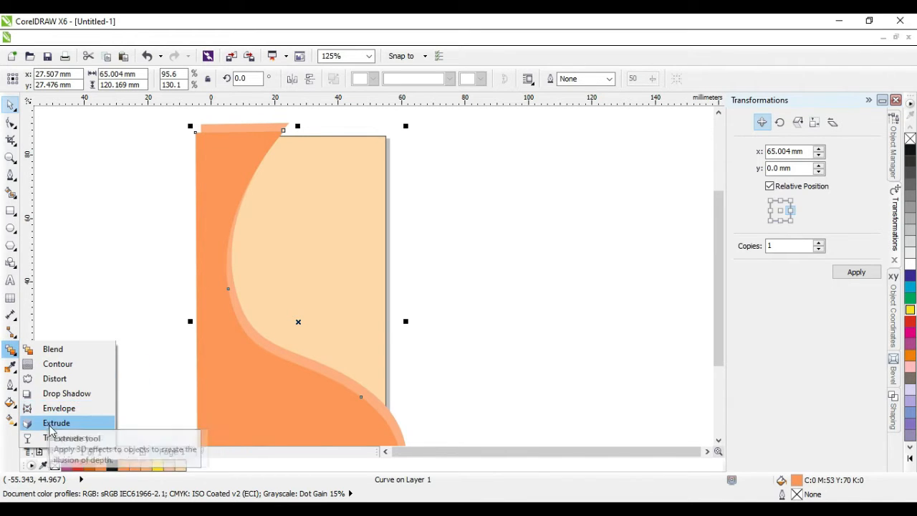
pyautogui.click(66, 437)
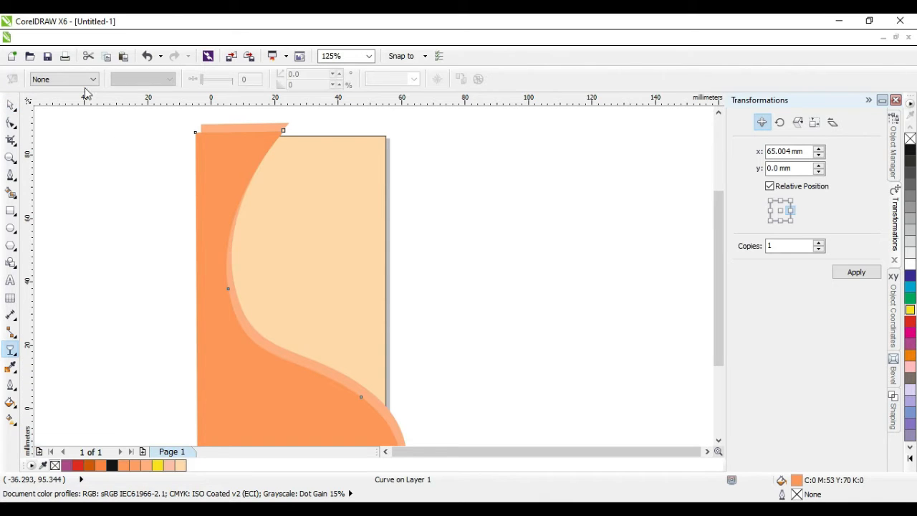
pyautogui.click(72, 79)
pyautogui.click(78, 98)
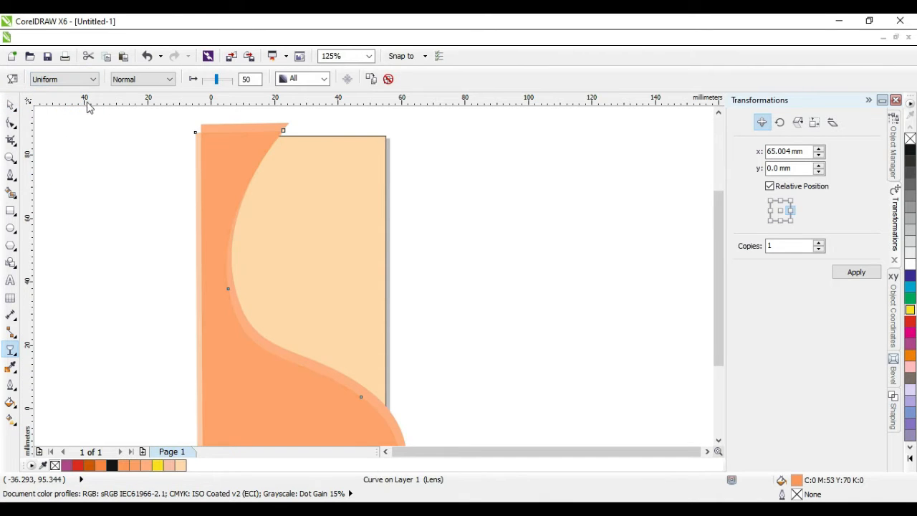
pyautogui.click(10, 104)
pyautogui.click(53, 128)
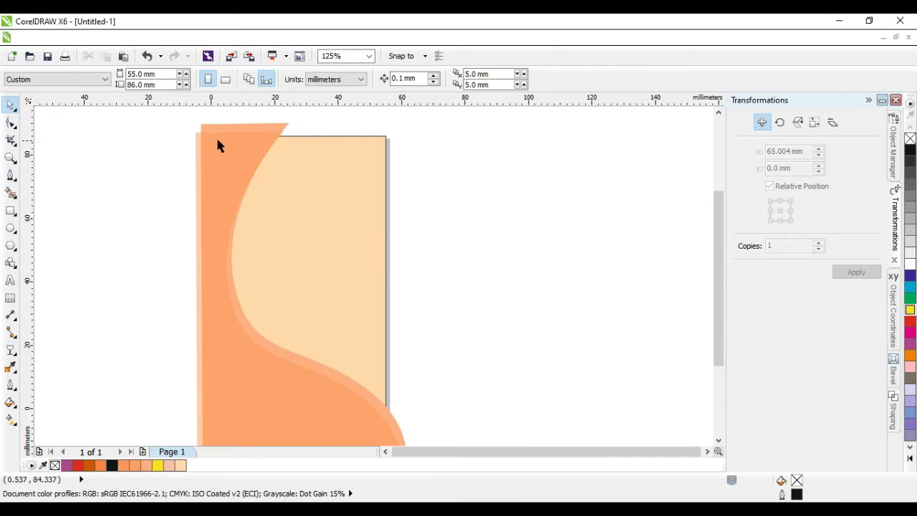
pyautogui.click(237, 126)
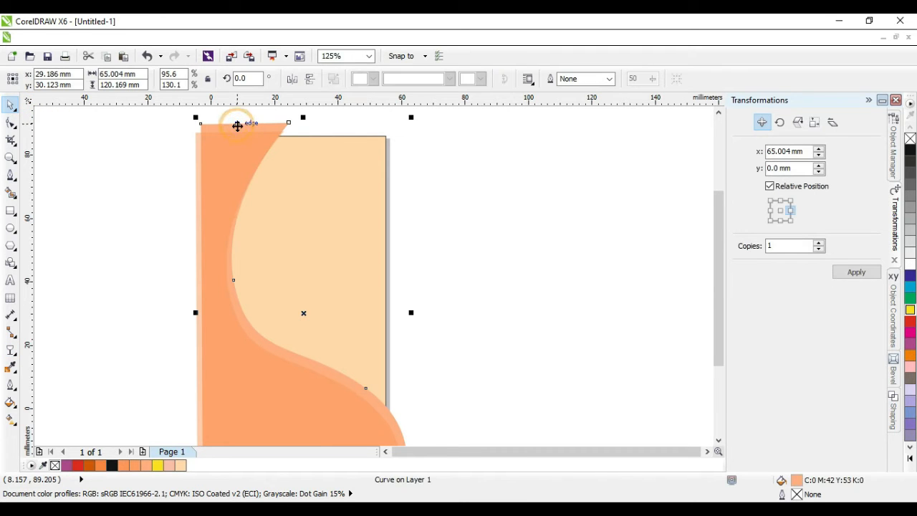
pyautogui.click(12, 355)
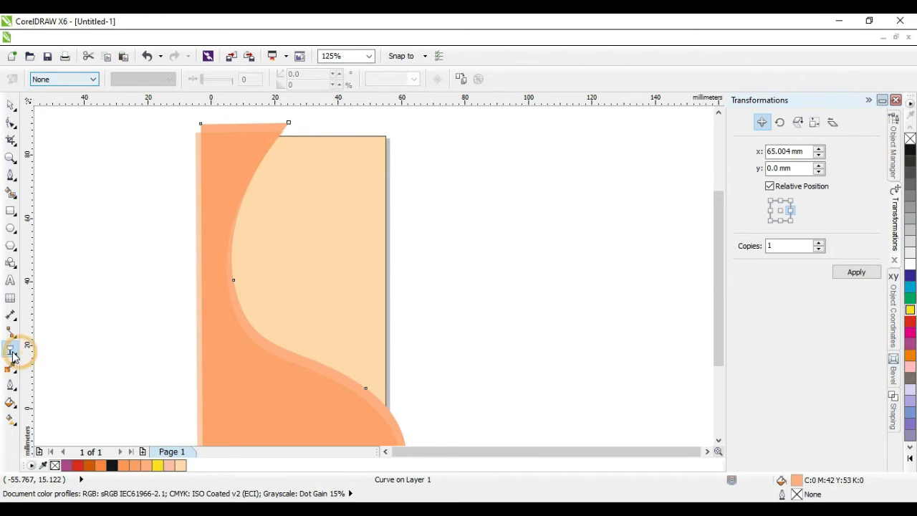
pyautogui.click(86, 81)
pyautogui.click(79, 100)
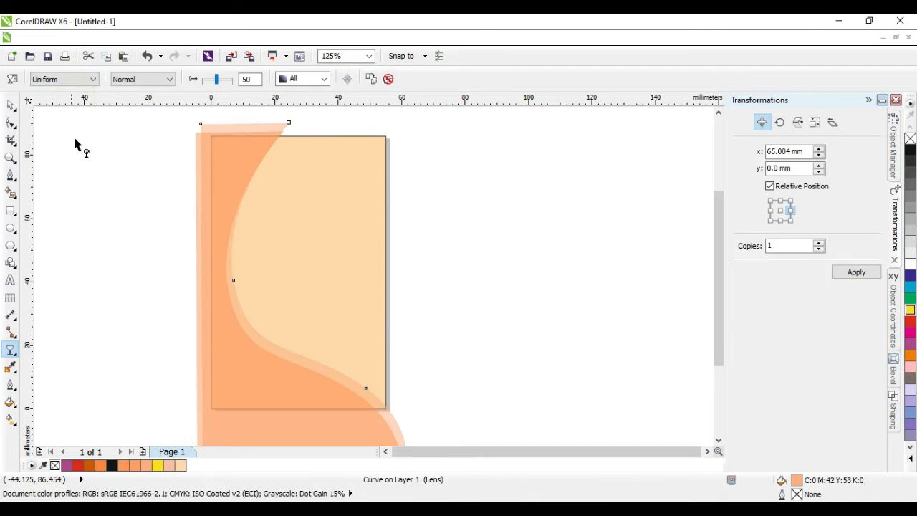
pyautogui.click(10, 105)
pyautogui.click(107, 176)
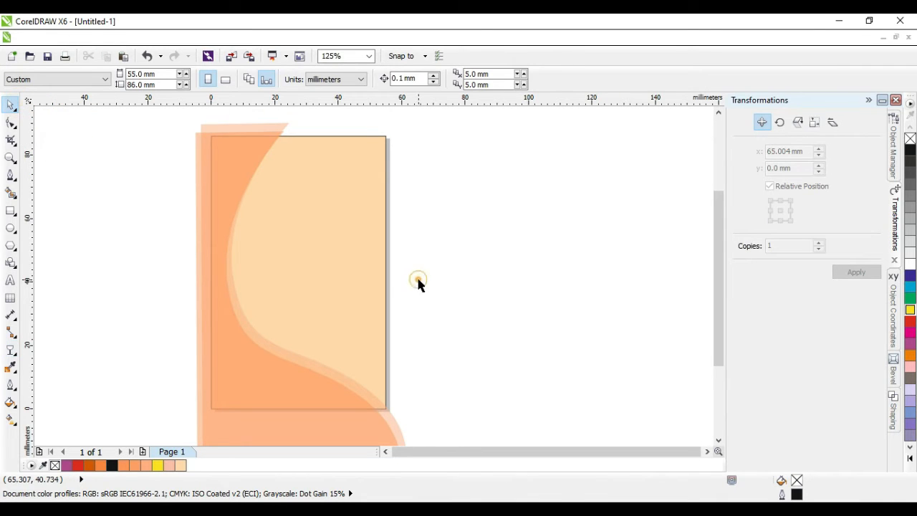
# Step: Compare lighter orange palette shades on the wave curve, then paste in the PixelMagic logo
pyautogui.scroll(-1, 419, 286)
pyautogui.click(351, 284)
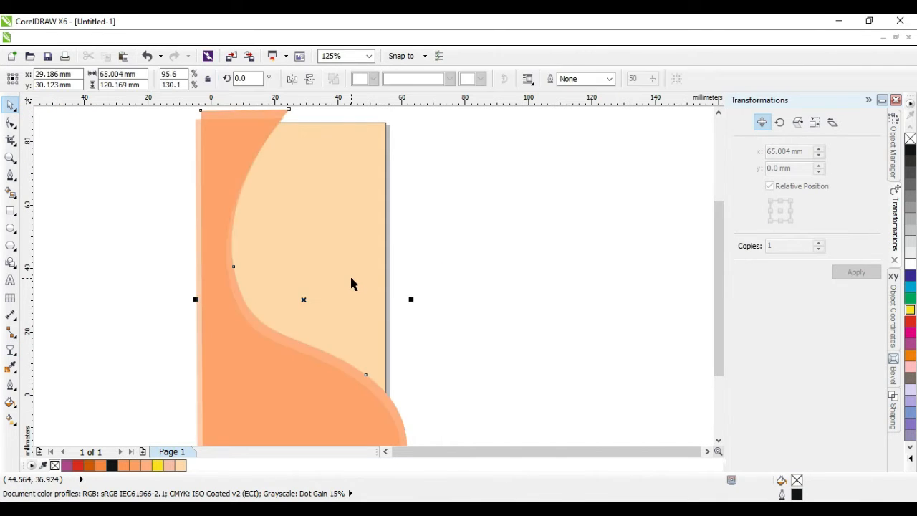
pyautogui.click(488, 285)
pyautogui.press('Tab')
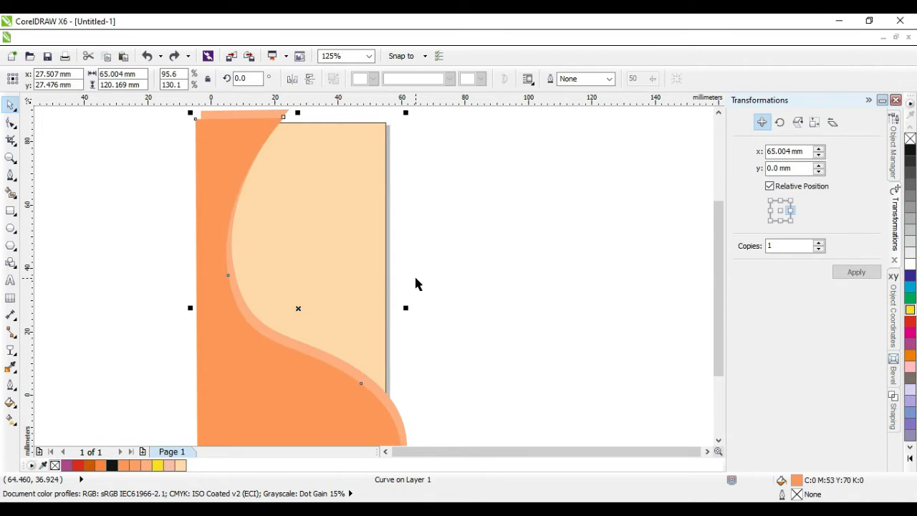
pyautogui.click(415, 276)
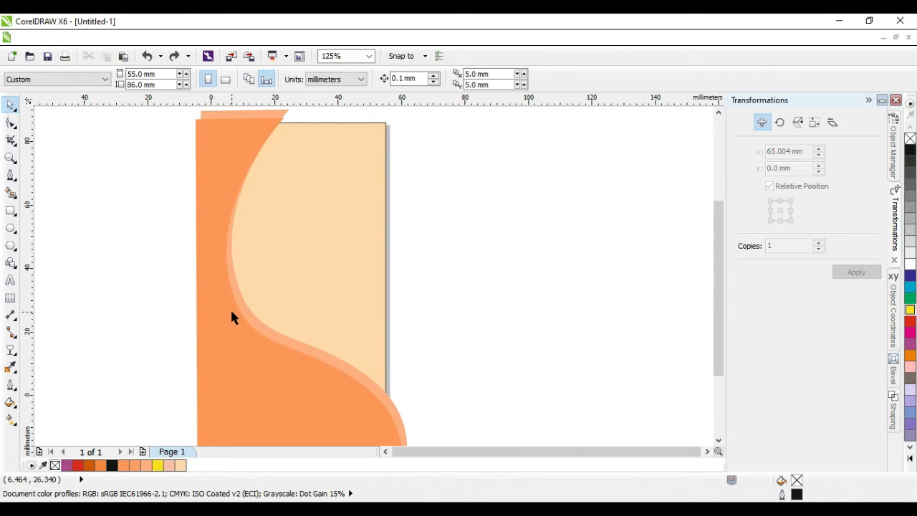
pyautogui.press('F3')
pyautogui.click(283, 318)
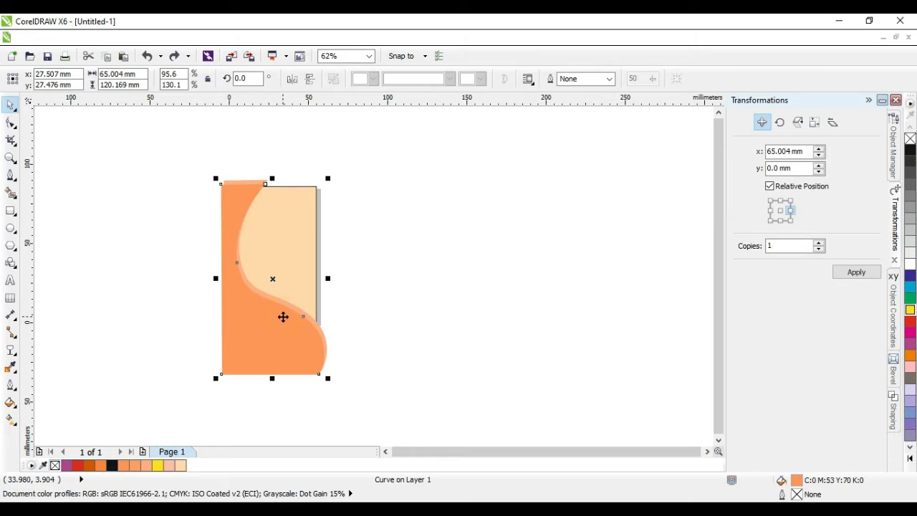
pyautogui.click(440, 280)
pyautogui.click(254, 309)
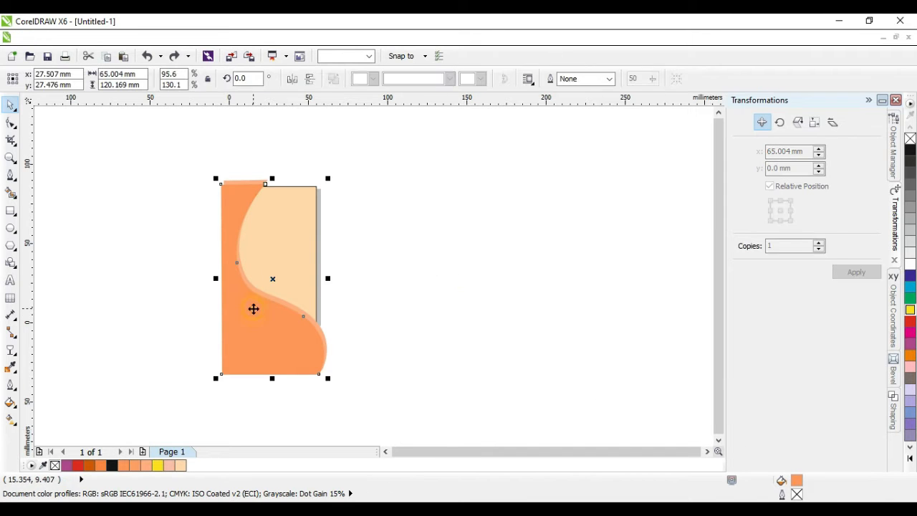
pyautogui.click(139, 468)
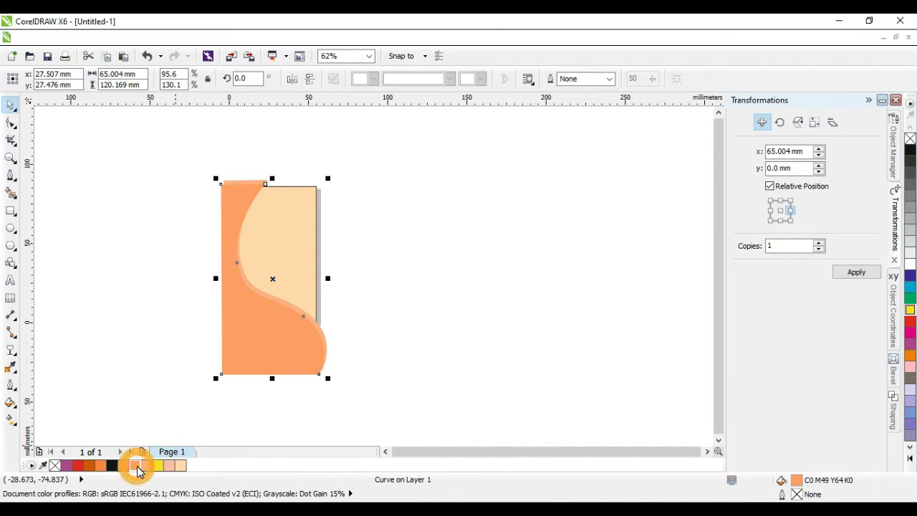
pyautogui.click(123, 466)
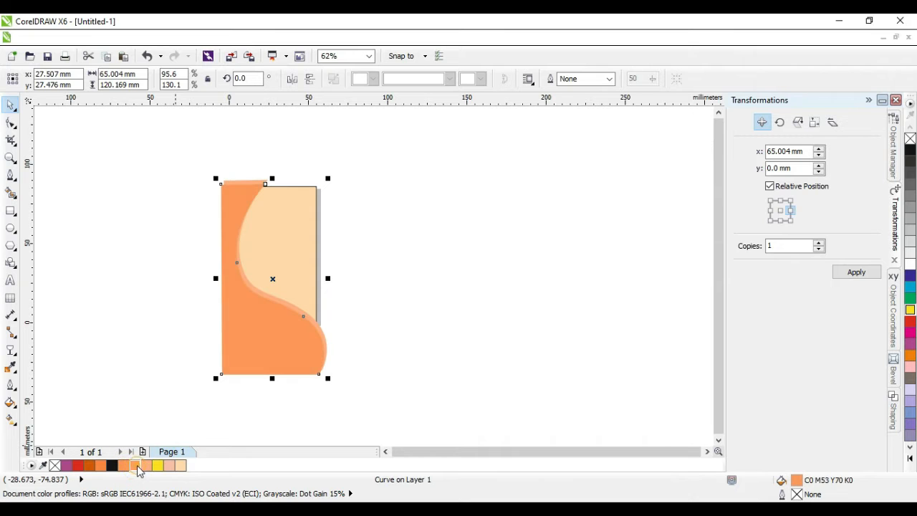
pyautogui.click(136, 466)
pyautogui.click(146, 466)
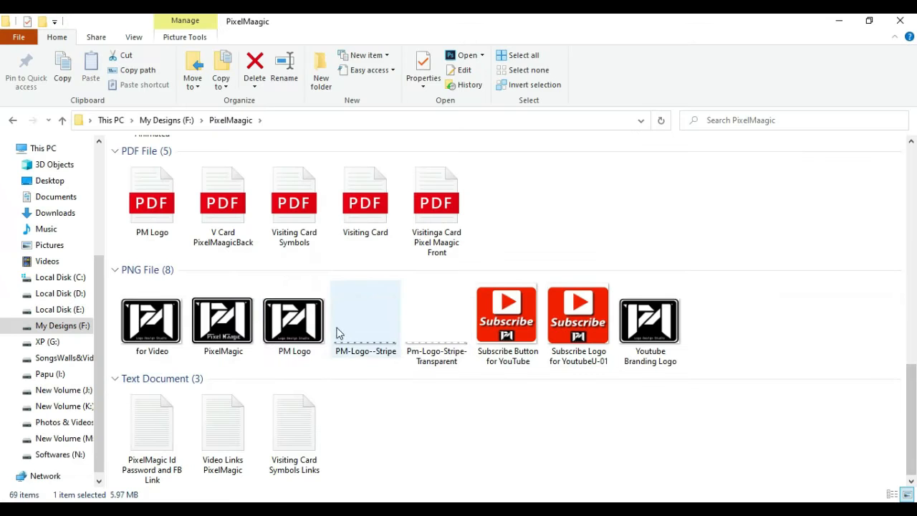
pyautogui.click(219, 321)
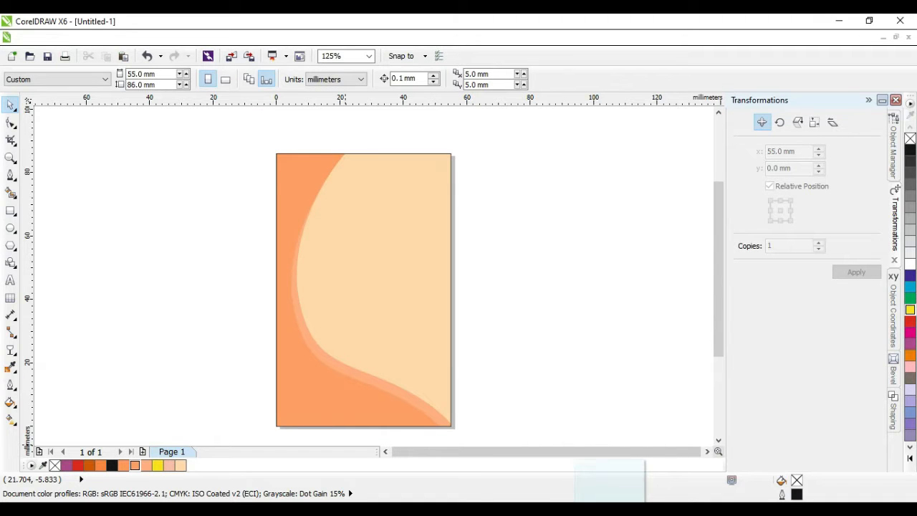
pyautogui.hotkey('ctrl', 'v')
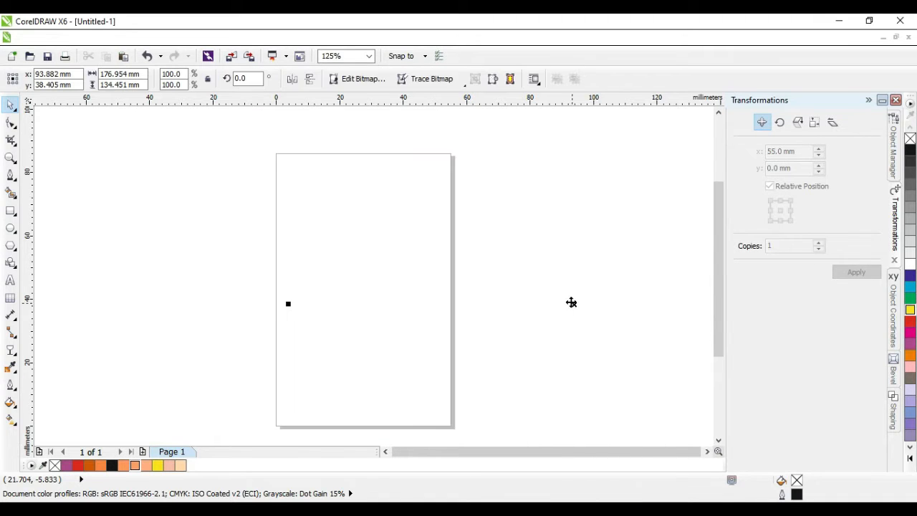
# Step: Scale the PixelMagic logo to 19.354 × 14.705 mm and centre it on the card
pyautogui.scroll(-2, 459, 248)
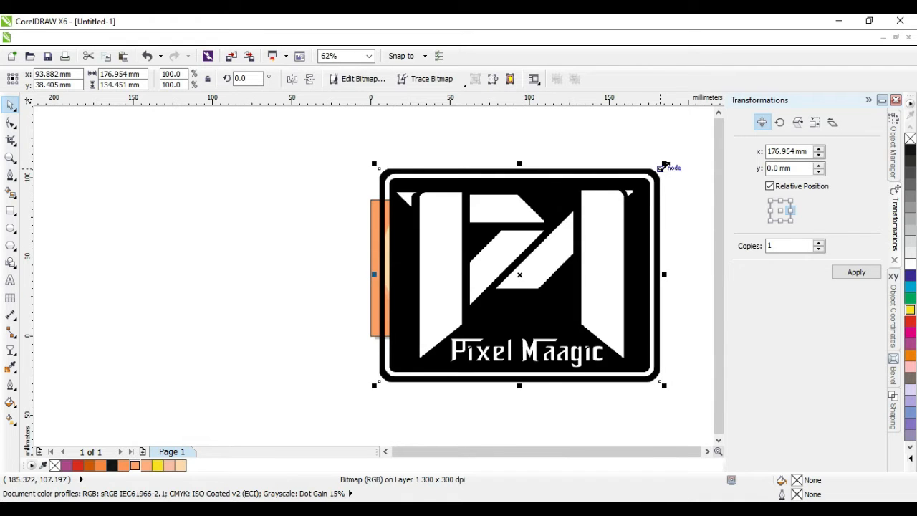
pyautogui.moveTo(666, 164); pyautogui.dragTo(386, 376)
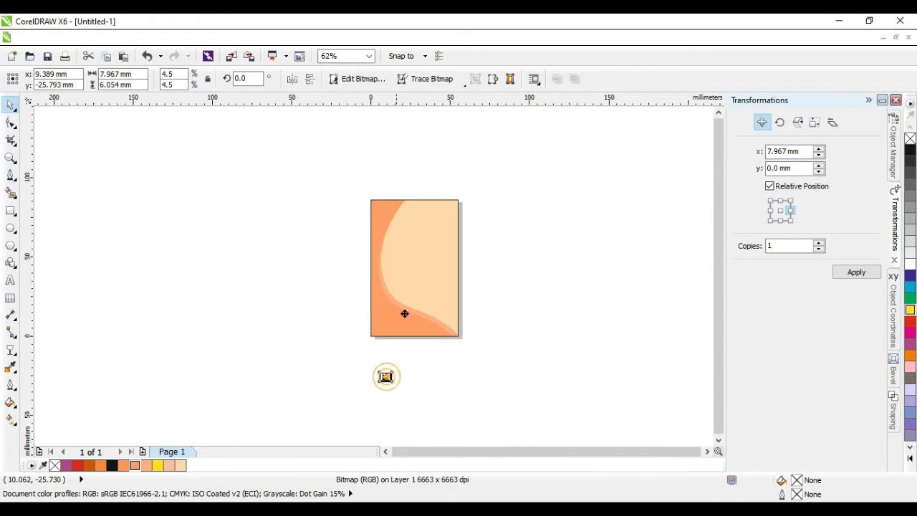
pyautogui.moveTo(404, 314); pyautogui.dragTo(471, 213)
pyautogui.scroll(2, 415, 267)
pyautogui.moveTo(444, 255); pyautogui.dragTo(425, 248)
pyautogui.keyDown('shift'); pyautogui.click(456, 311); pyautogui.keyUp('shift')
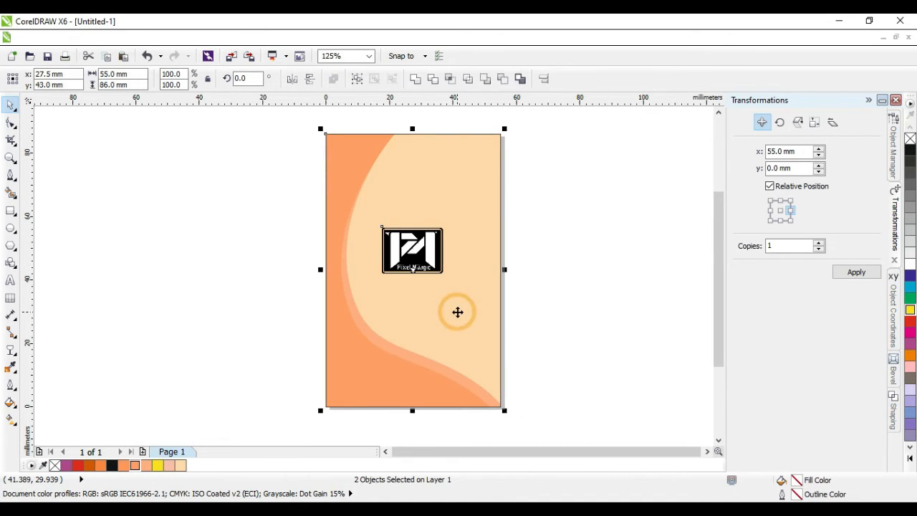
pyautogui.click(571, 313)
pyautogui.click(426, 271)
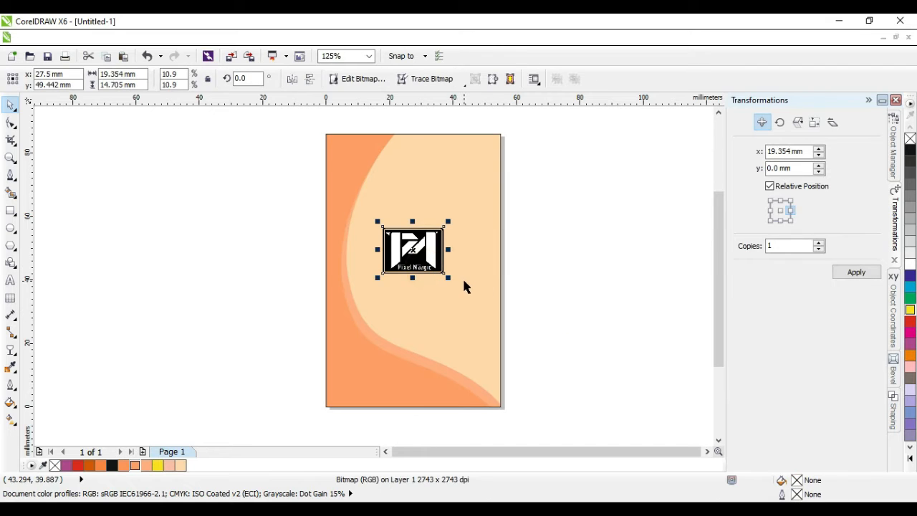
pyautogui.press('Down')
pyautogui.press('Down')
pyautogui.press('Down')
pyautogui.press('Down')
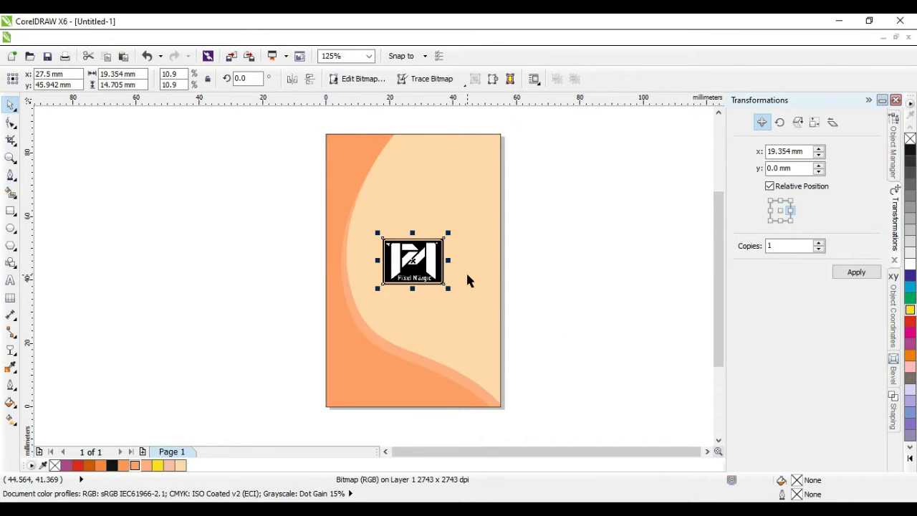
# Step: Centre the logo and give it Uniform transparency in Normal mode at about 87
pyautogui.press('p')
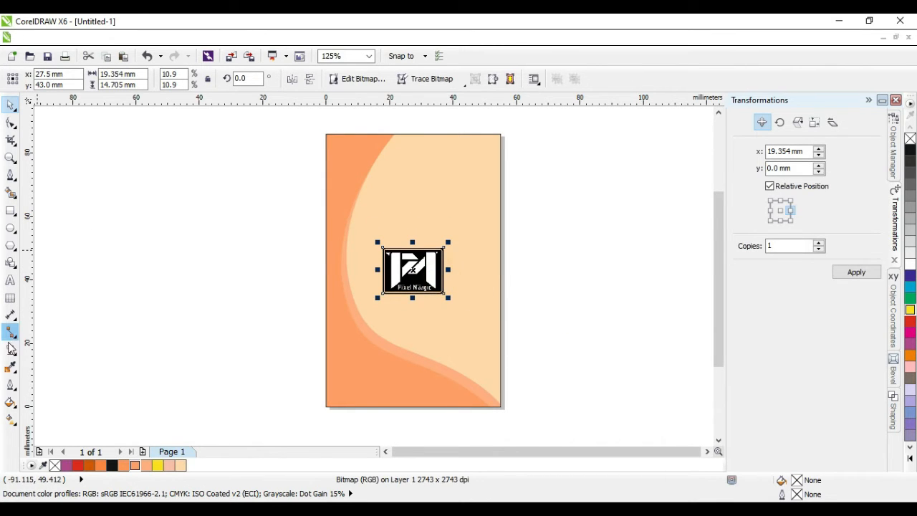
pyautogui.click(11, 349)
pyautogui.click(81, 80)
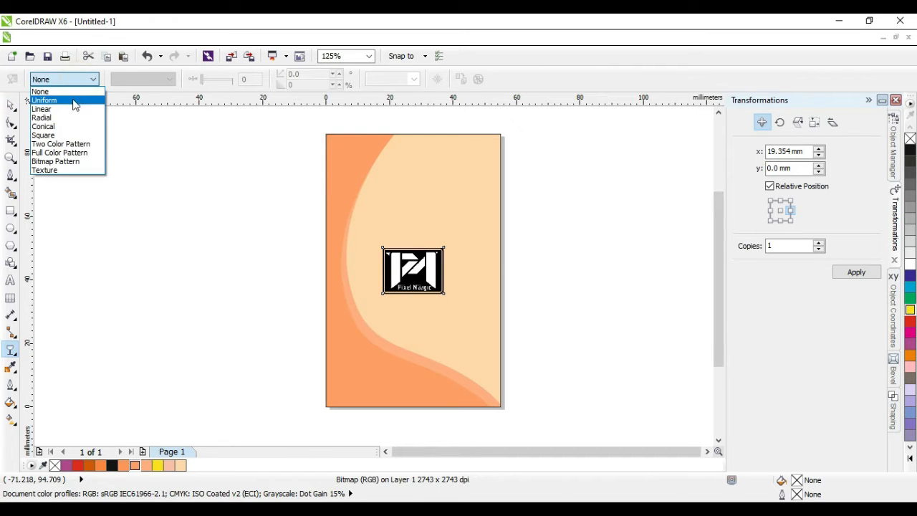
pyautogui.click(76, 101)
pyautogui.click(149, 83)
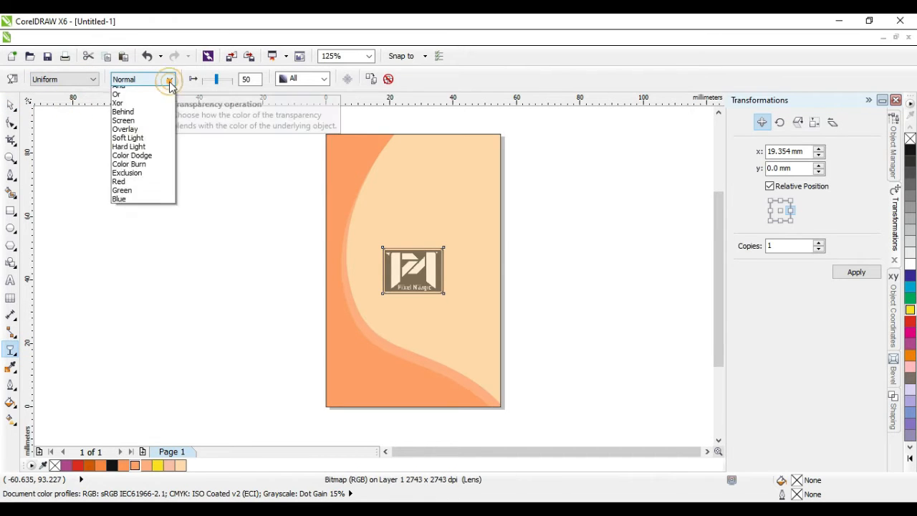
pyautogui.click(142, 92)
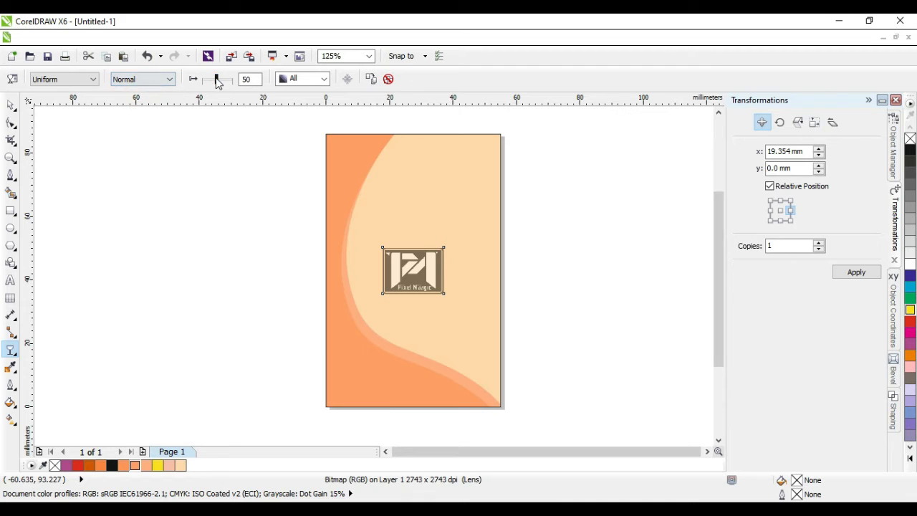
pyautogui.moveTo(217, 80); pyautogui.dragTo(227, 86)
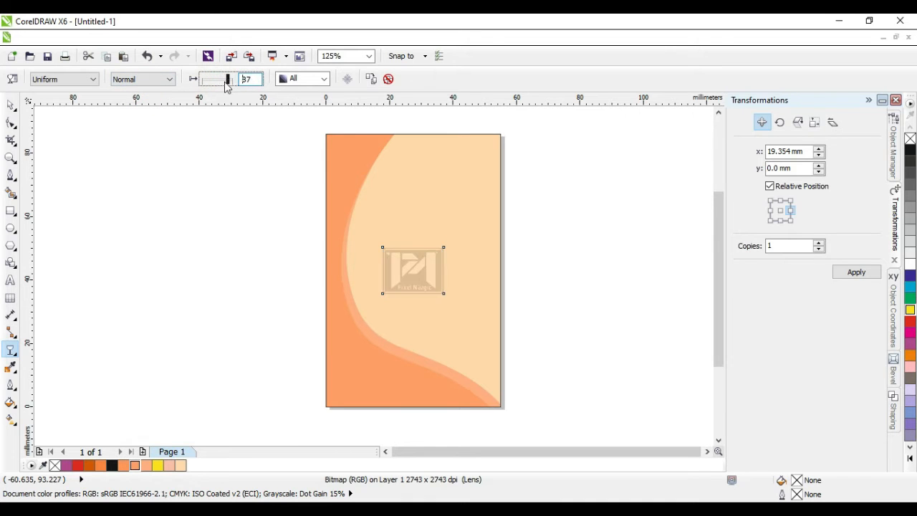
pyautogui.click(11, 106)
pyautogui.click(91, 148)
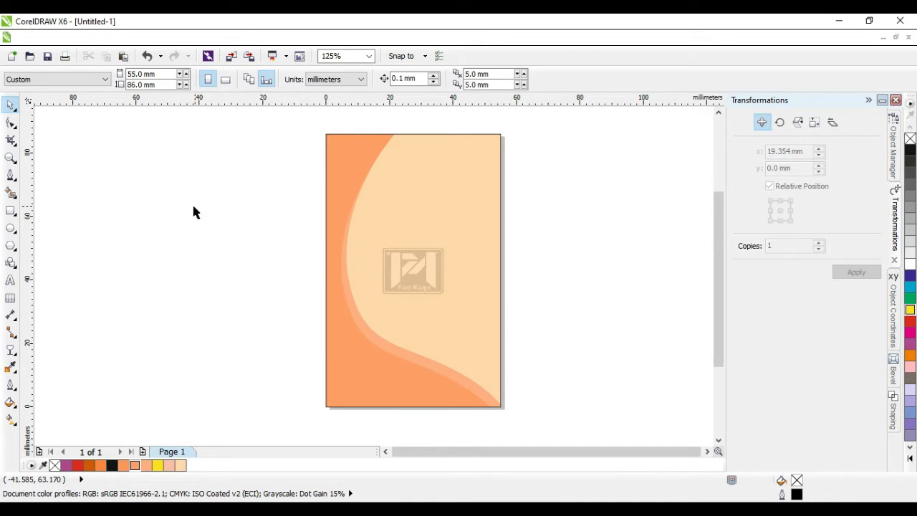
# Step: Draw the photo frame rectangle above the logo with 1.905 mm rounded corners
pyautogui.click(11, 214)
pyautogui.moveTo(385, 189); pyautogui.dragTo(445, 260)
pyautogui.press('space')
pyautogui.click(413, 188)
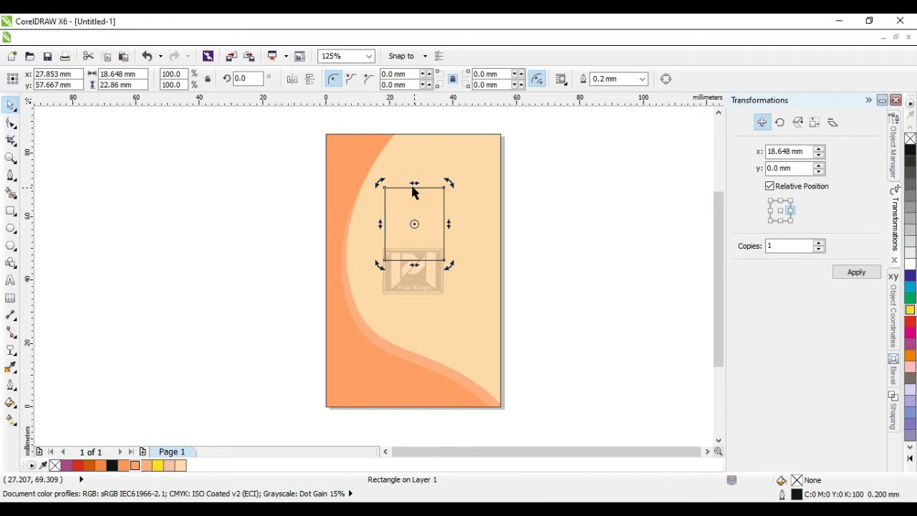
pyautogui.click(11, 123)
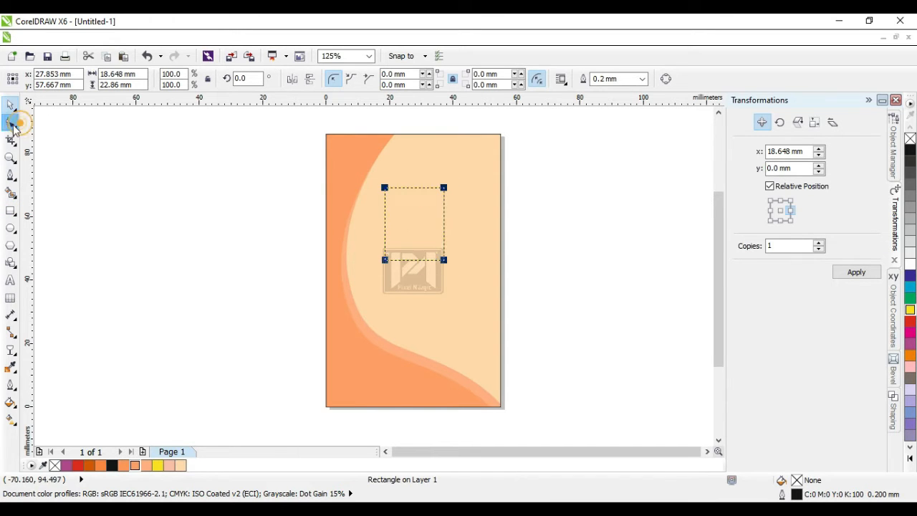
pyautogui.moveTo(385, 189); pyautogui.dragTo(391, 192)
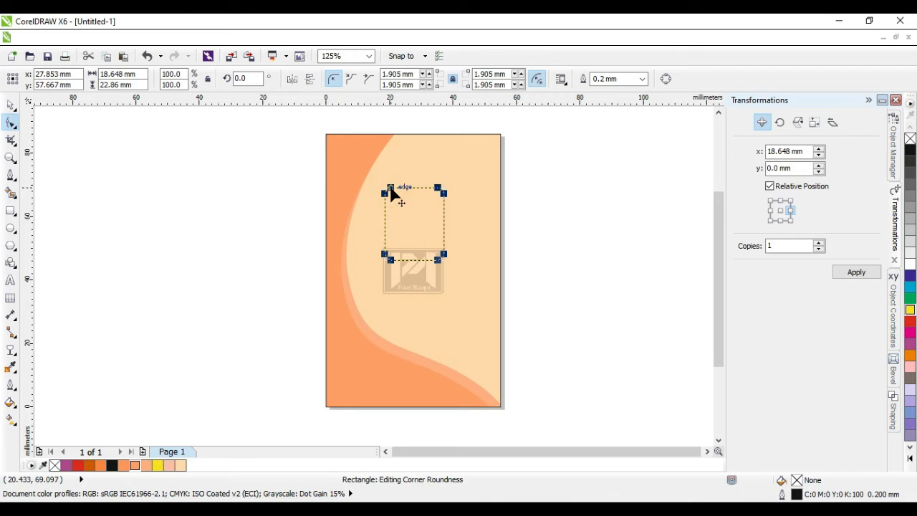
# Step: Set the photo frame's outline width to 0.5 mm
pyautogui.click(11, 105)
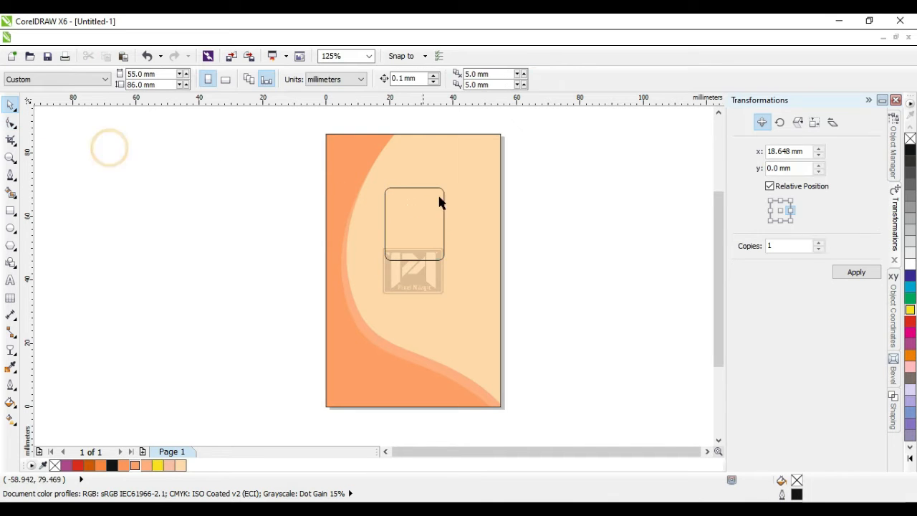
pyautogui.click(417, 189)
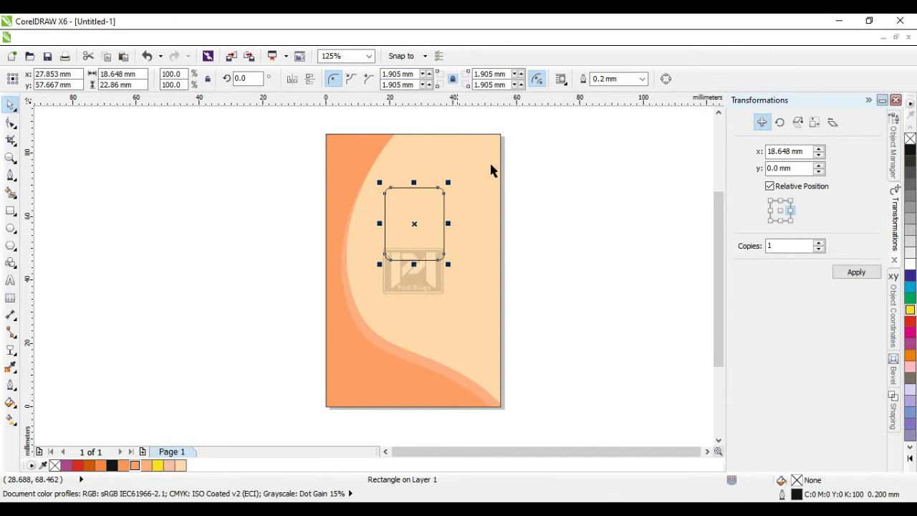
pyautogui.click(643, 79)
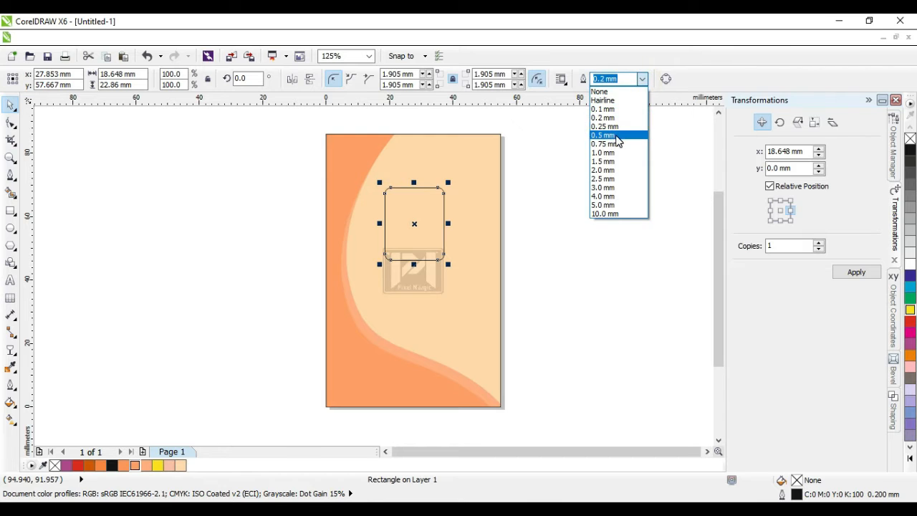
pyautogui.click(612, 137)
pyautogui.click(598, 192)
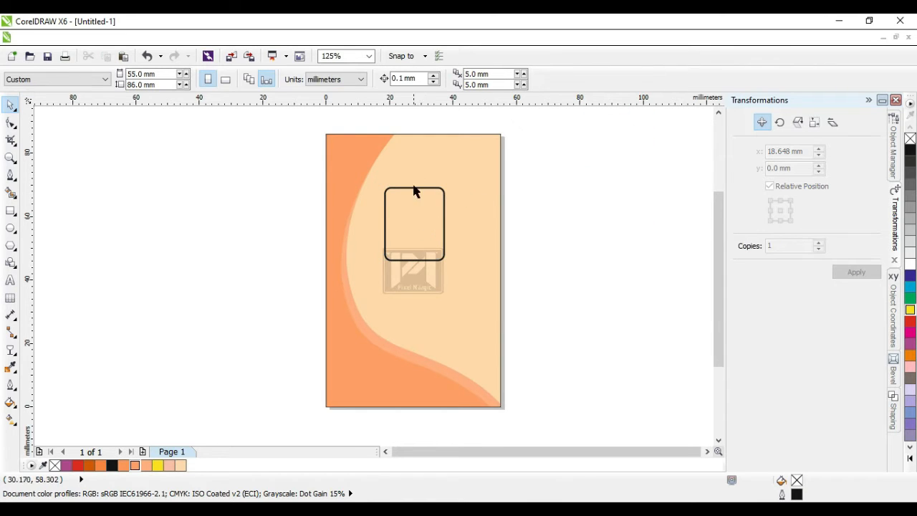
pyautogui.scroll(2, 416, 156)
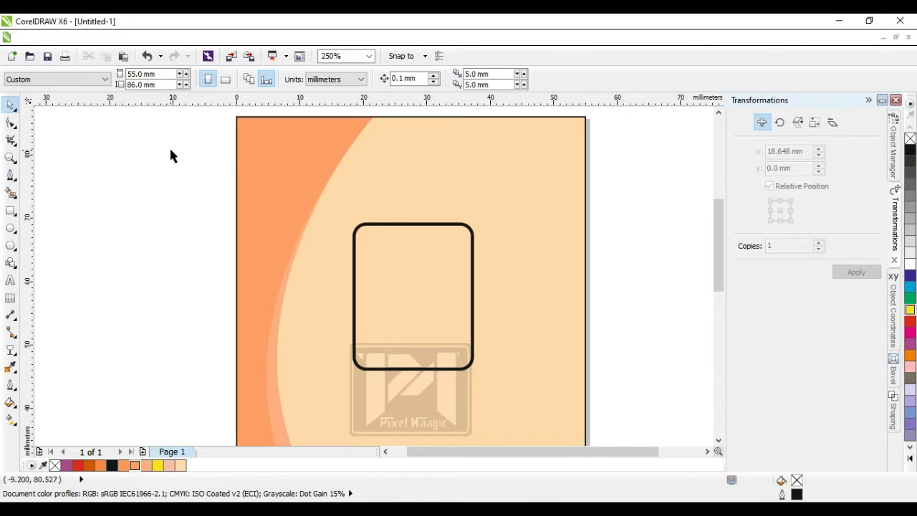
# Step: Type 'Pixel Maagic' as the title, size it 14 pt, and centre it on the card
pyautogui.click(10, 282)
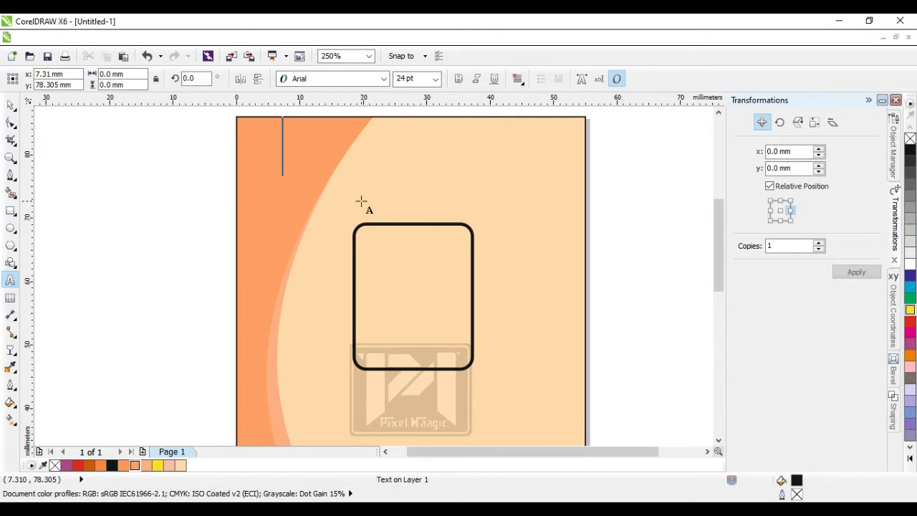
pyautogui.write('Pixel Maagic')
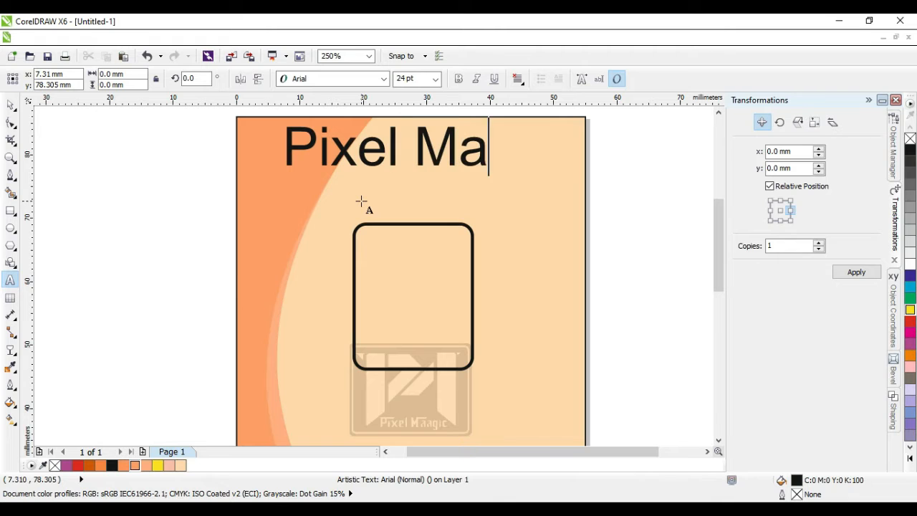
pyautogui.click(10, 105)
pyautogui.moveTo(391, 162); pyautogui.dragTo(370, 159)
pyautogui.click(435, 78)
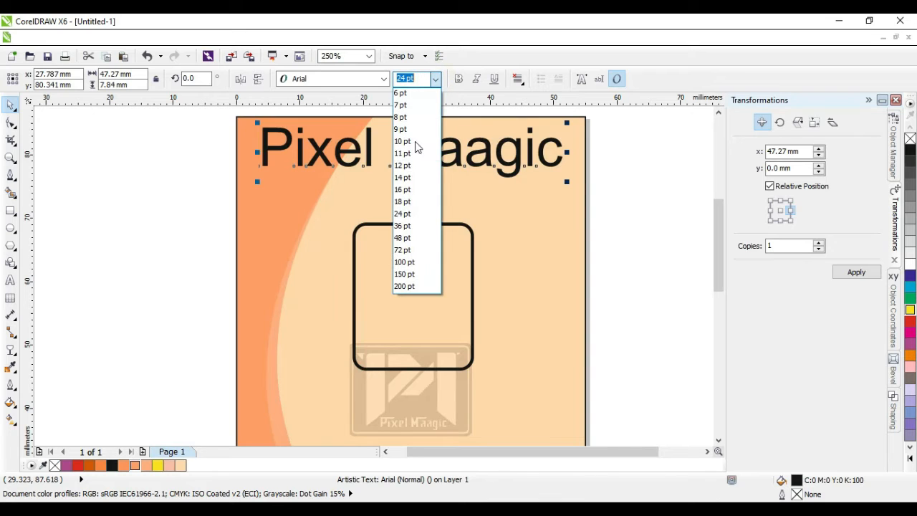
pyautogui.click(403, 178)
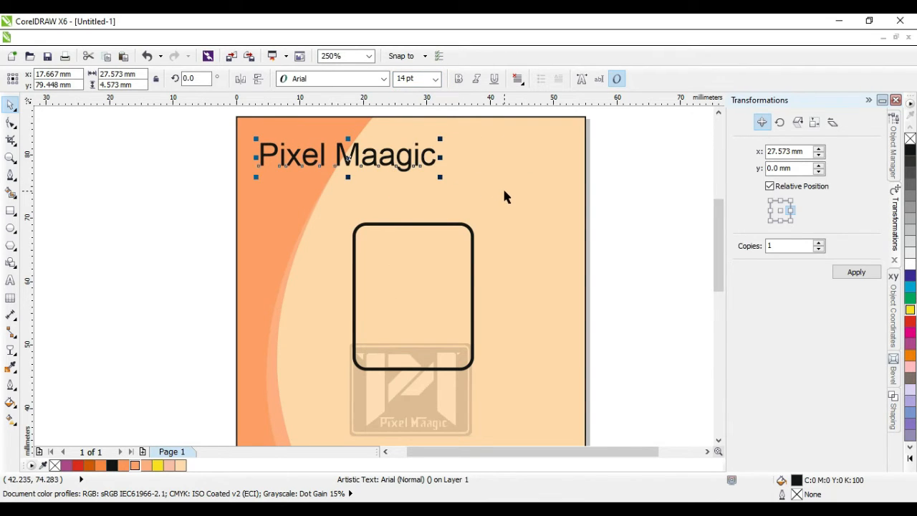
pyautogui.keyDown('shift'); pyautogui.click(504, 191); pyautogui.keyUp('shift')
pyautogui.press('c')
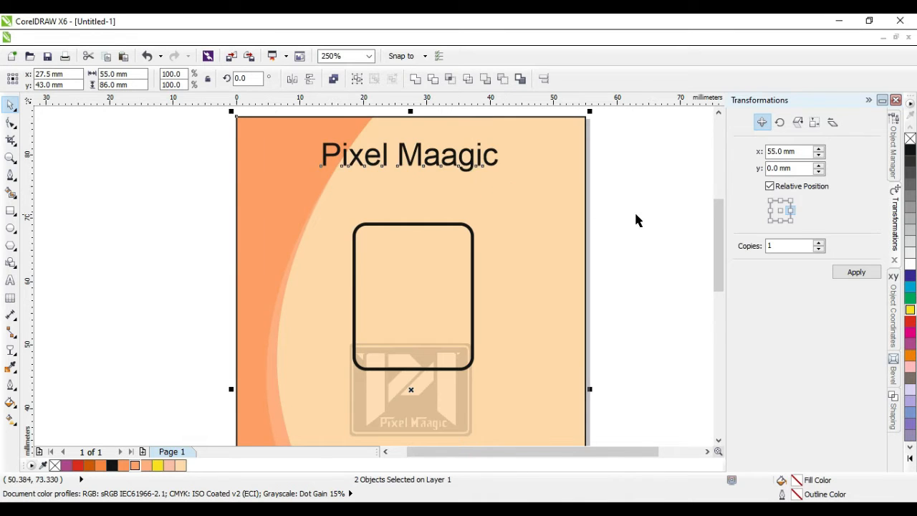
pyautogui.click(636, 219)
# Step: Change the title's font to Sui Generis Rg and nudge it into place
pyautogui.click(473, 165)
pyautogui.click(354, 79)
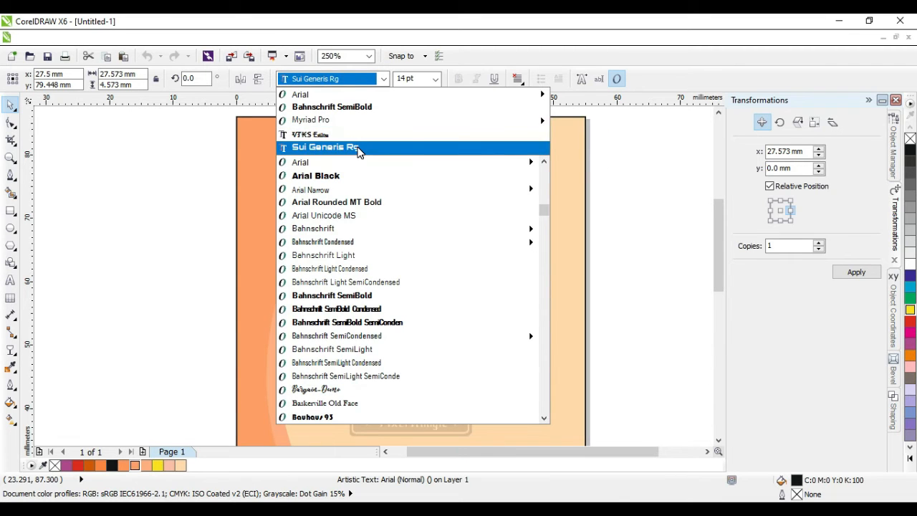
pyautogui.click(359, 148)
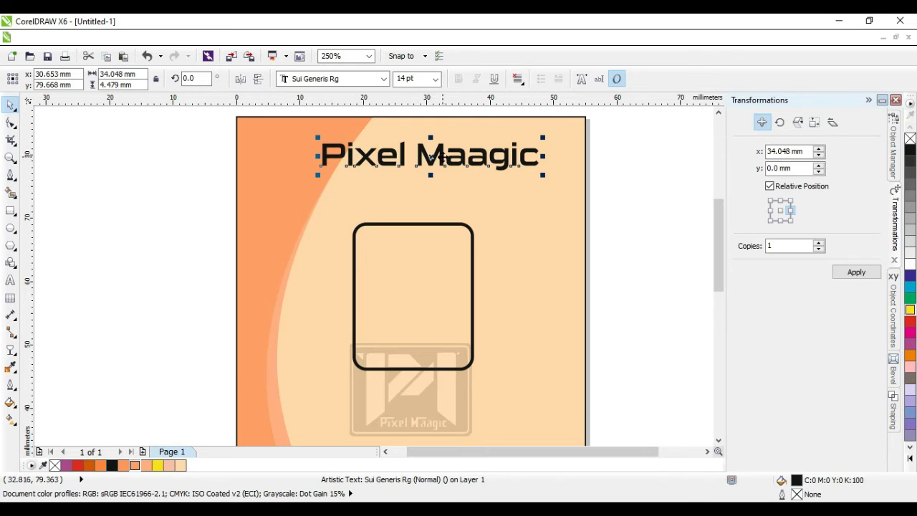
pyautogui.moveTo(430, 156); pyautogui.dragTo(426, 155)
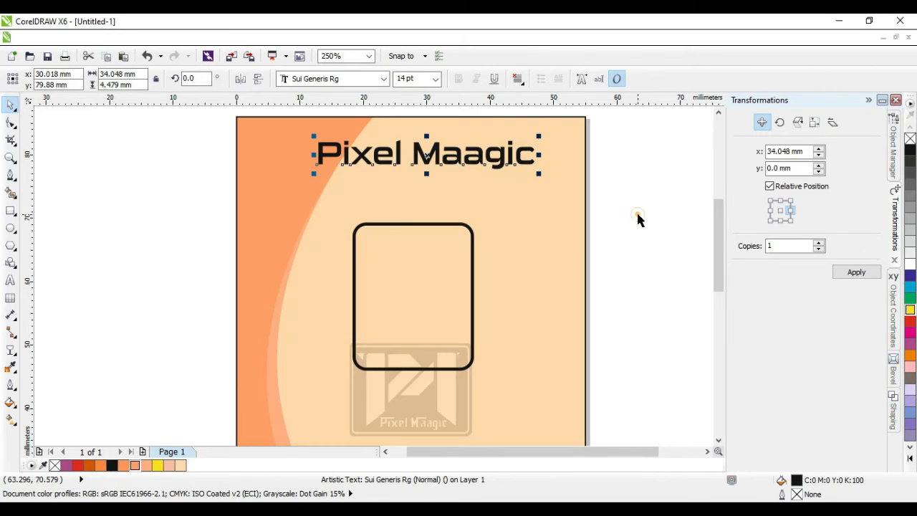
pyautogui.click(637, 215)
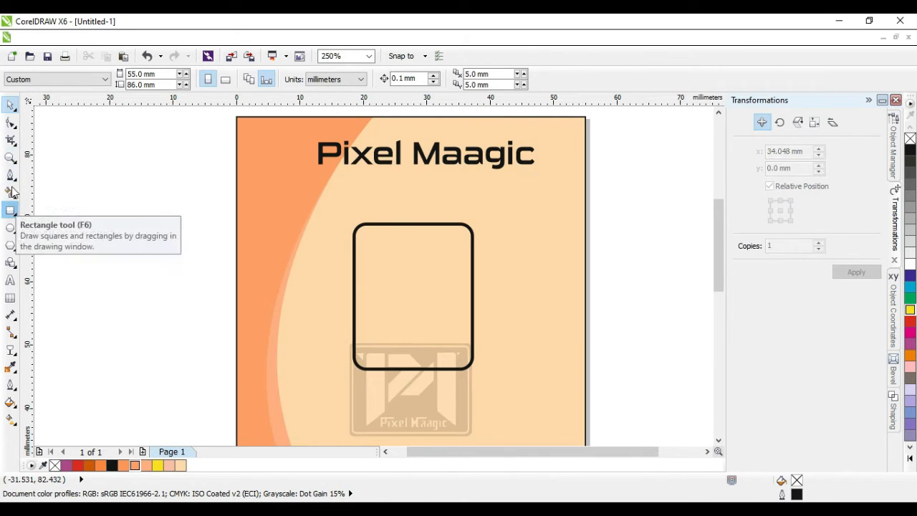
# Step: Add a bold 'IDENTITY CARD' subtitle, about 10.7 pt, centred under the Pixel Maagic title
pyautogui.click(11, 280)
pyautogui.click(120, 269)
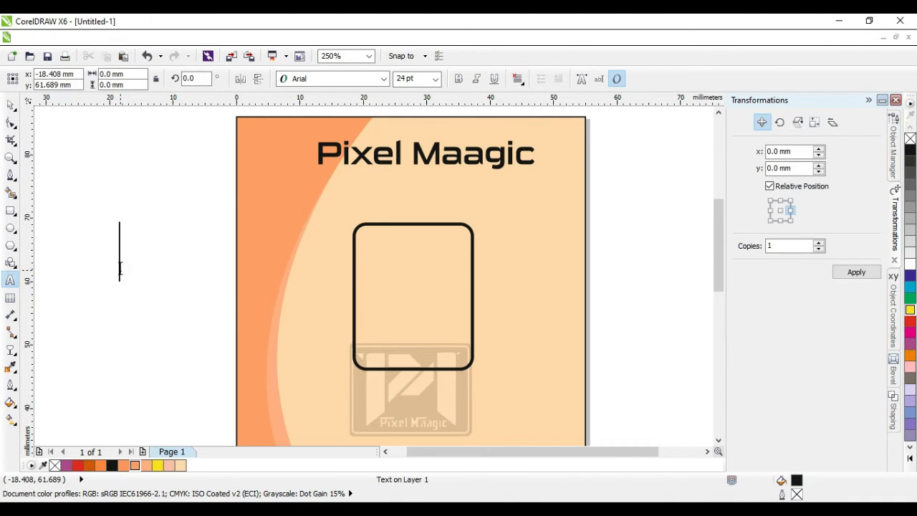
pyautogui.write('IDENTITY')
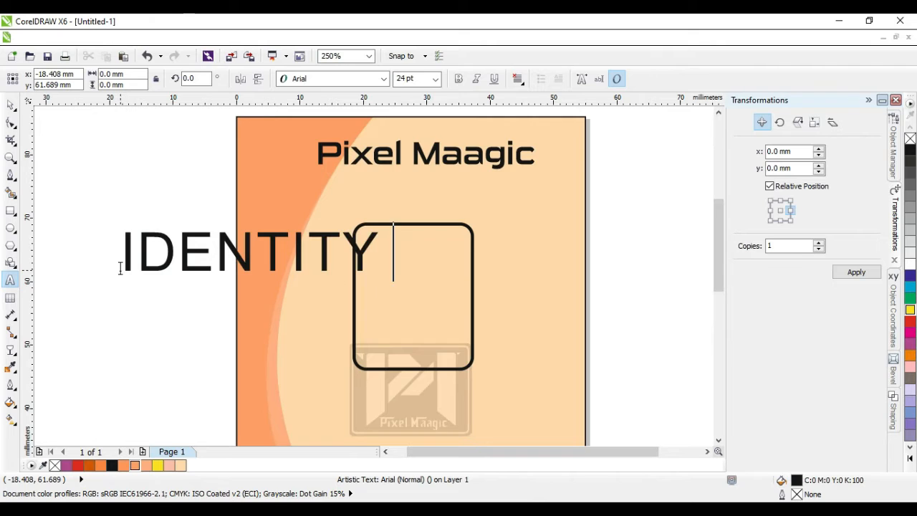
pyautogui.write(' CARD')
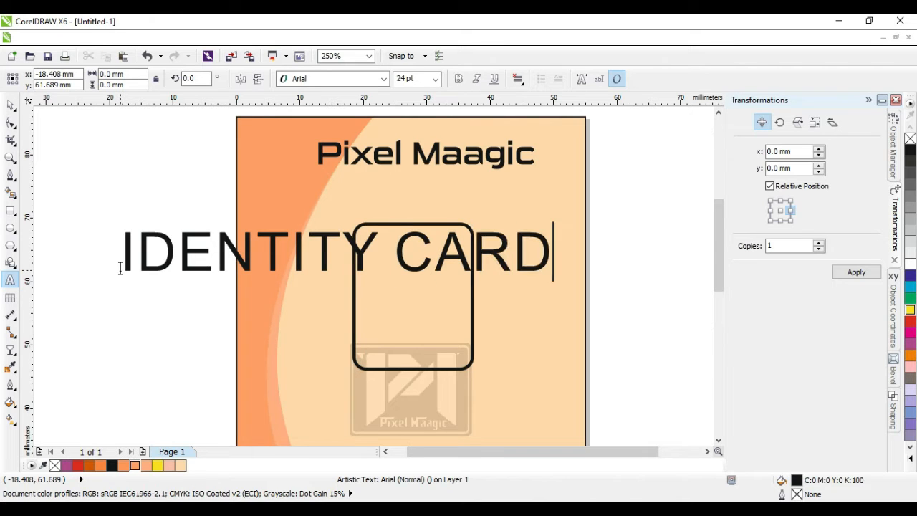
pyautogui.click(11, 105)
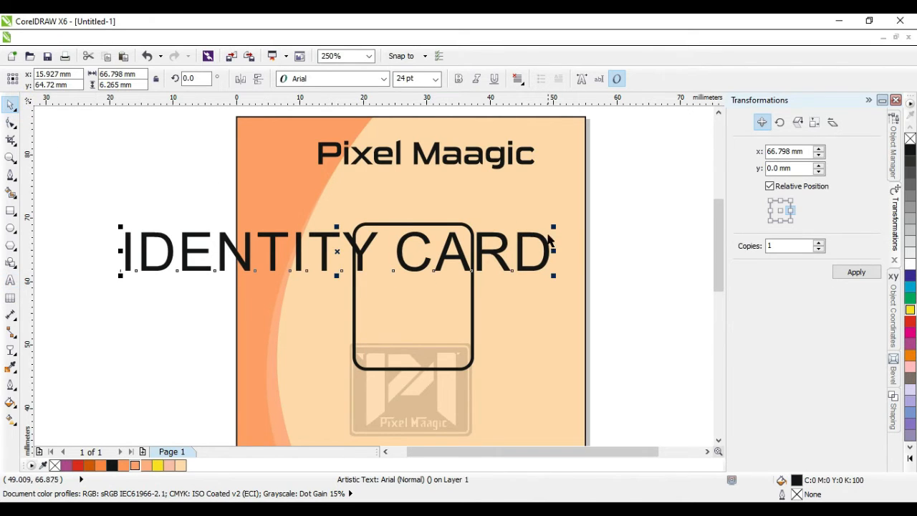
pyautogui.moveTo(551, 229); pyautogui.dragTo(263, 267)
pyautogui.moveTo(185, 266); pyautogui.dragTo(408, 192)
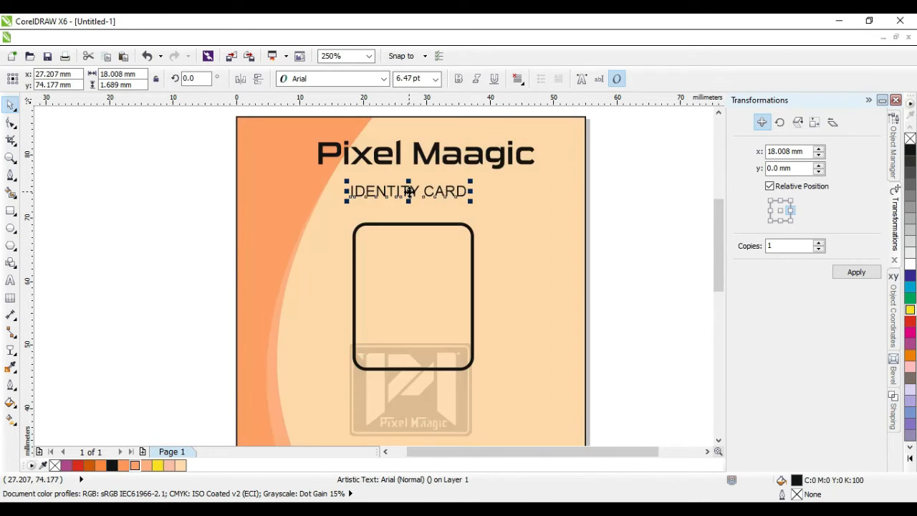
pyautogui.click(459, 80)
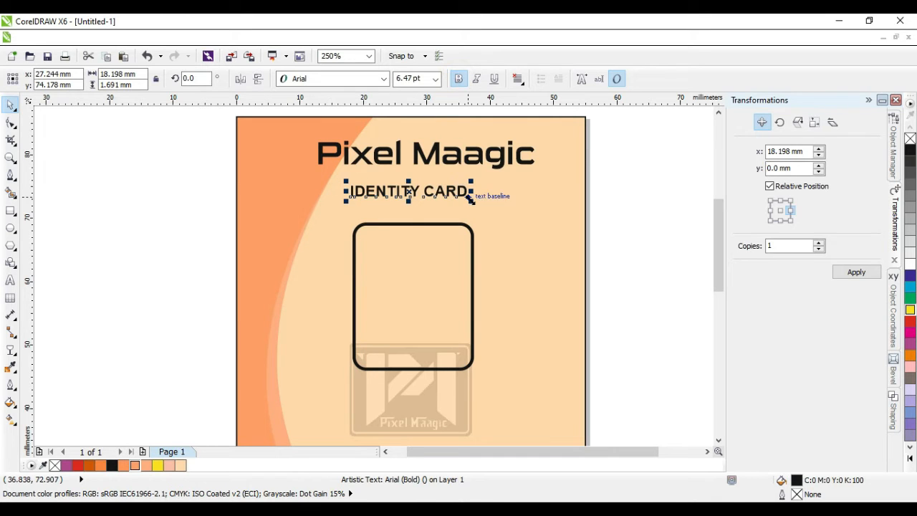
pyautogui.moveTo(470, 199); pyautogui.dragTo(547, 207)
pyautogui.keyDown('shift'); pyautogui.click(551, 294); pyautogui.keyUp('shift')
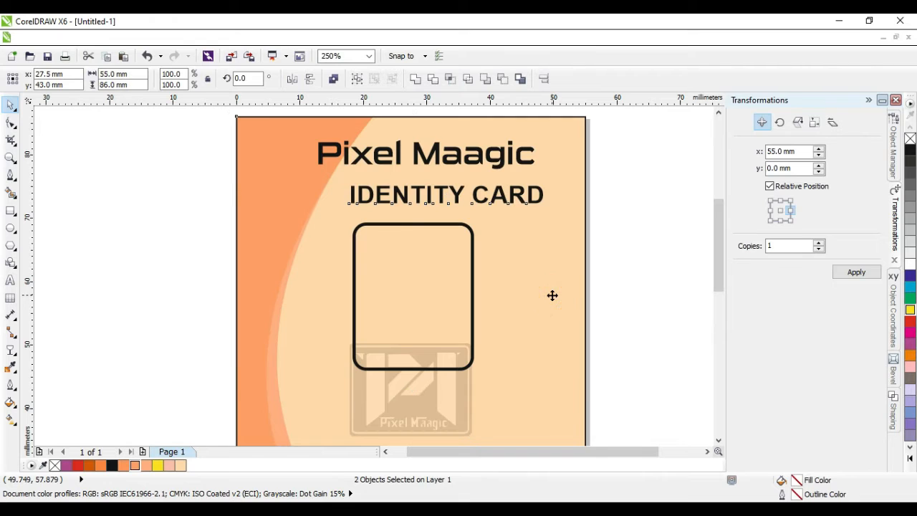
pyautogui.press('c')
pyautogui.click(623, 295)
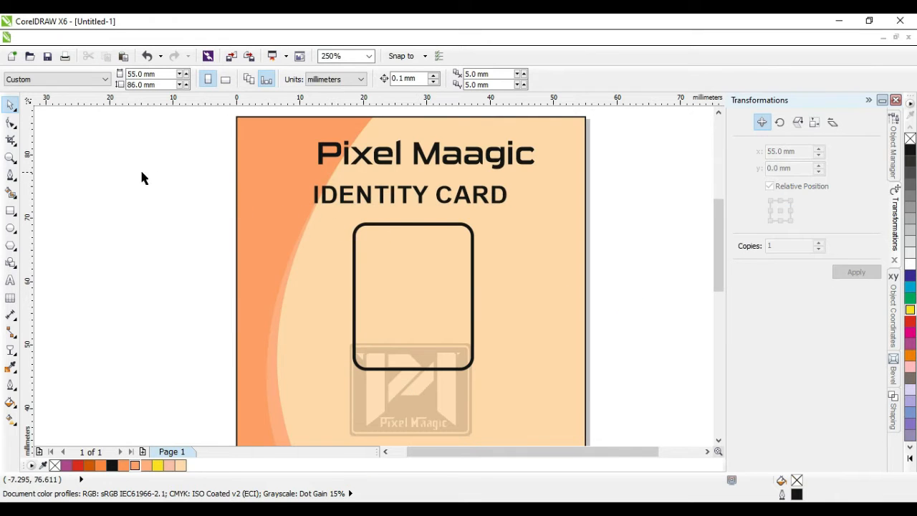
# Step: Draw a header band across the card's top, try orange fills, and remove its outline
pyautogui.click(10, 210)
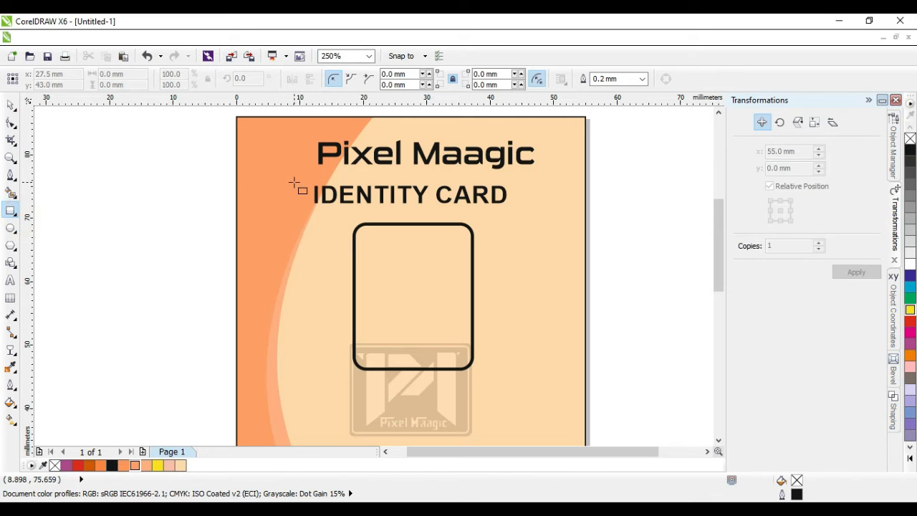
pyautogui.moveTo(236, 179); pyautogui.dragTo(595, 135)
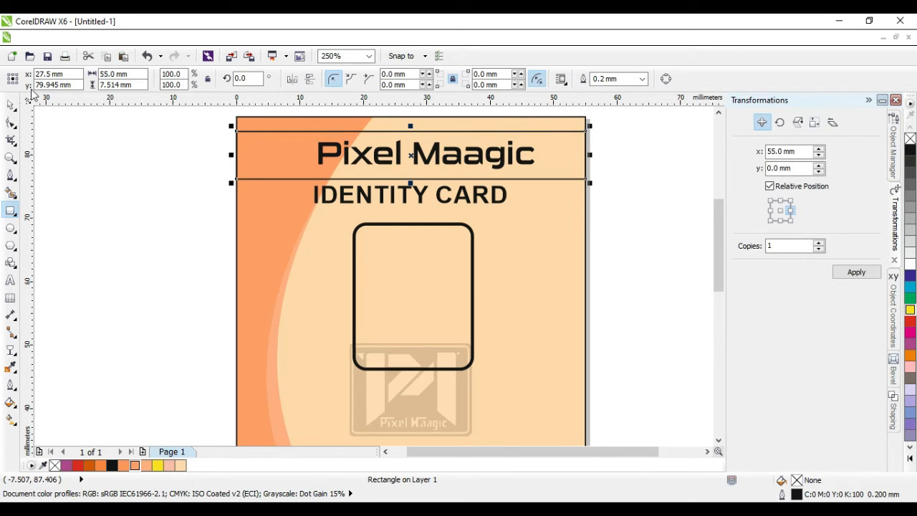
pyautogui.click(10, 106)
pyautogui.click(152, 170)
pyautogui.click(301, 178)
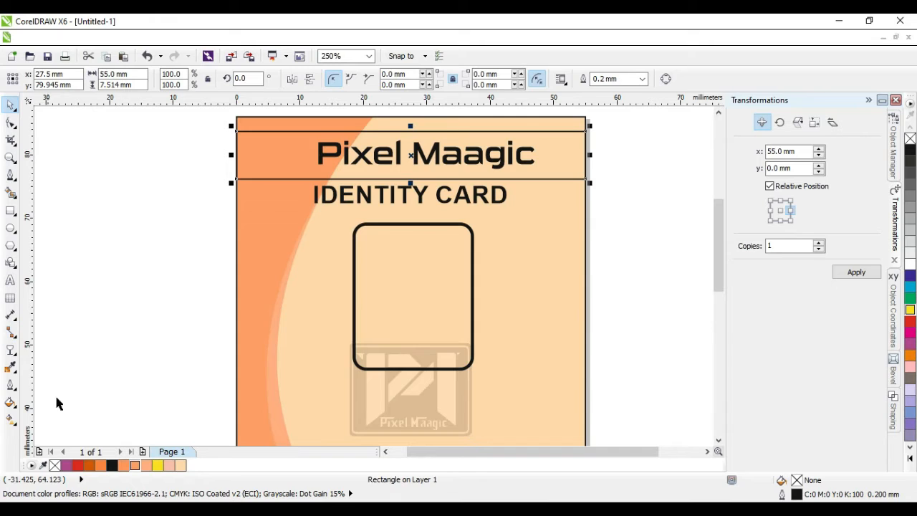
pyautogui.click(101, 466)
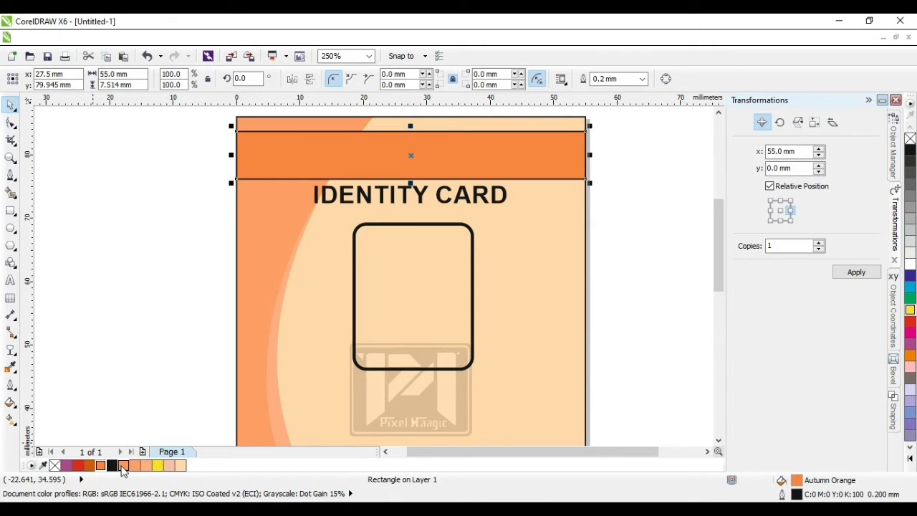
pyautogui.click(122, 466)
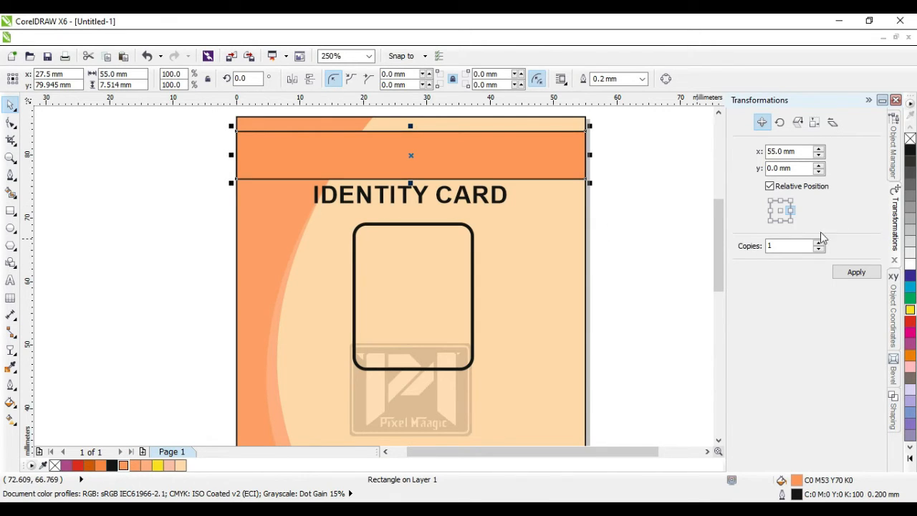
pyautogui.rightClick(911, 139)
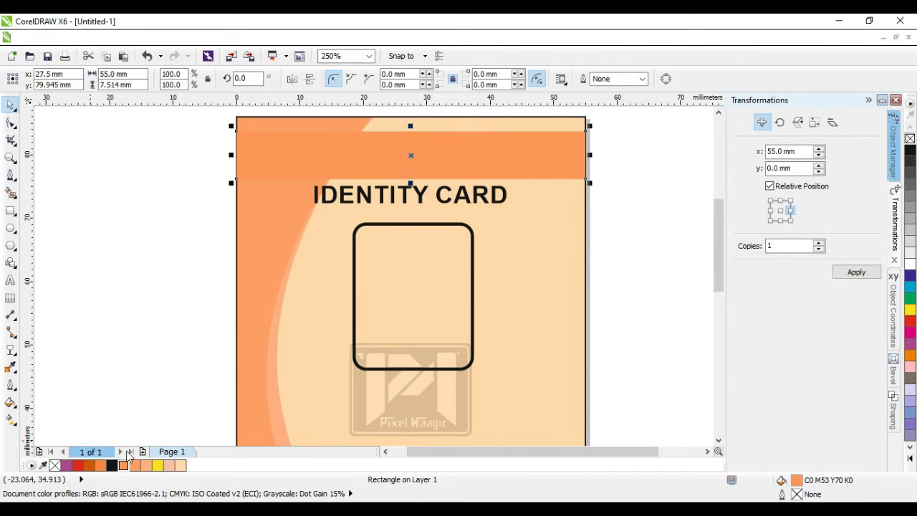
pyautogui.click(146, 466)
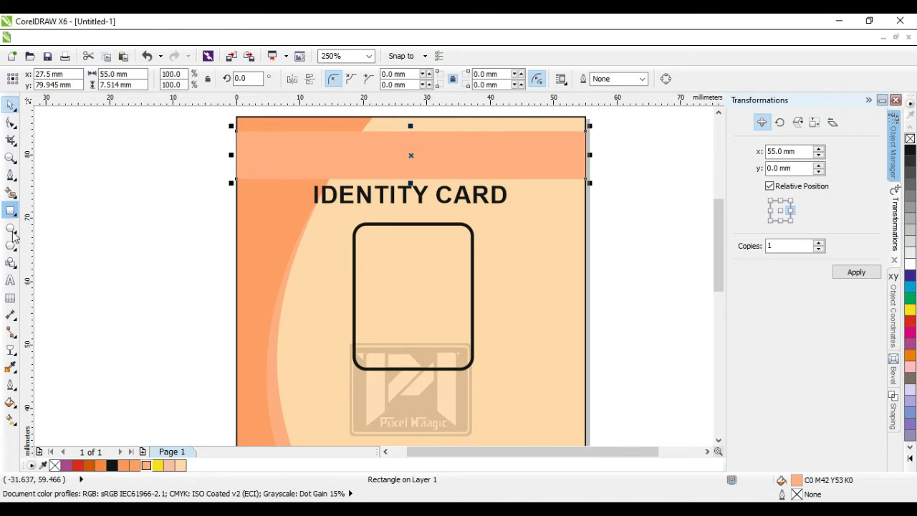
# Step: Fill the header band with the curve's orange (C0 M49 Y64) and paste the Pixel Maagic title
pyautogui.click(10, 368)
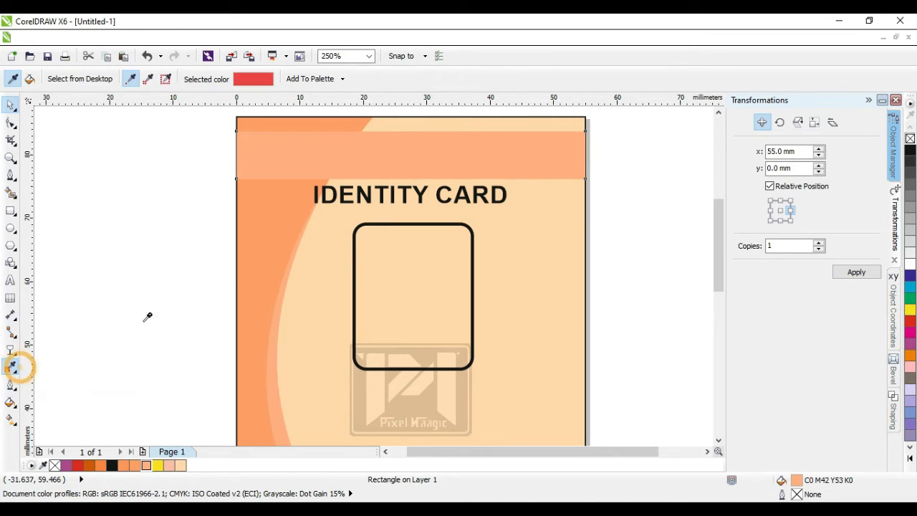
pyautogui.click(264, 234)
pyautogui.click(307, 138)
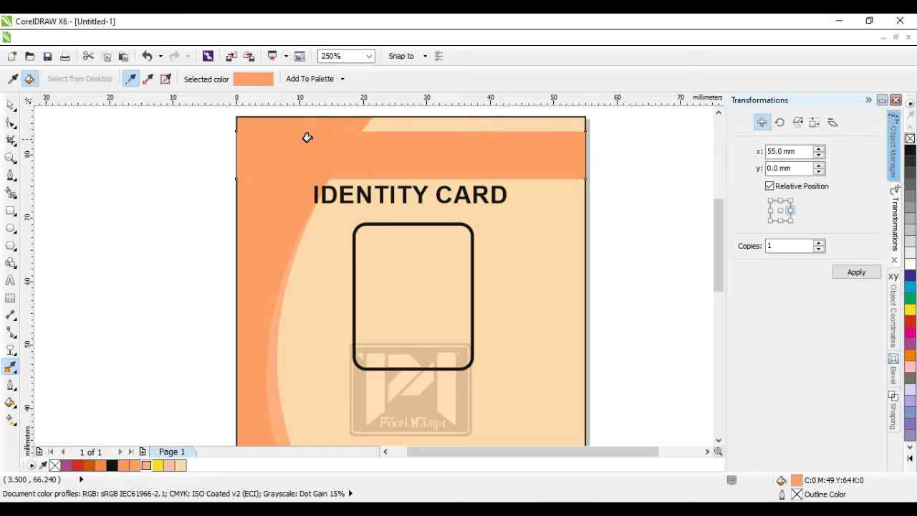
pyautogui.click(10, 105)
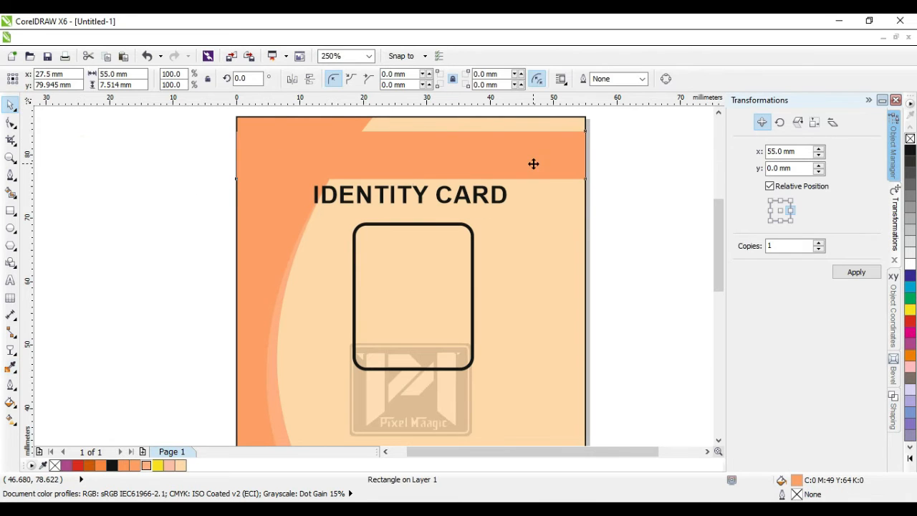
pyautogui.hotkey('ctrl', 'v')
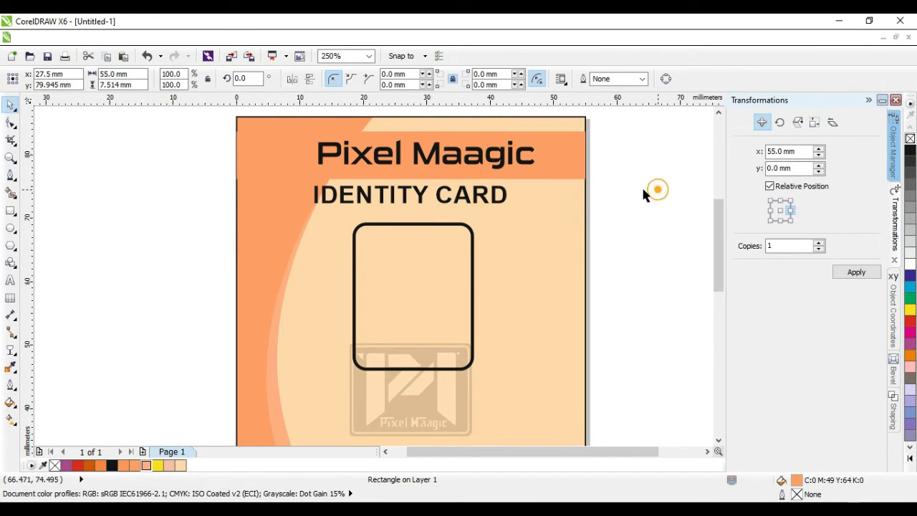
# Step: Duplicate the IDENTITY CARD heading with a bottom-centre copy and move it below the photo frame
pyautogui.click(655, 189)
pyautogui.scroll(-1, 544, 187)
pyautogui.click(485, 147)
pyautogui.click(484, 147)
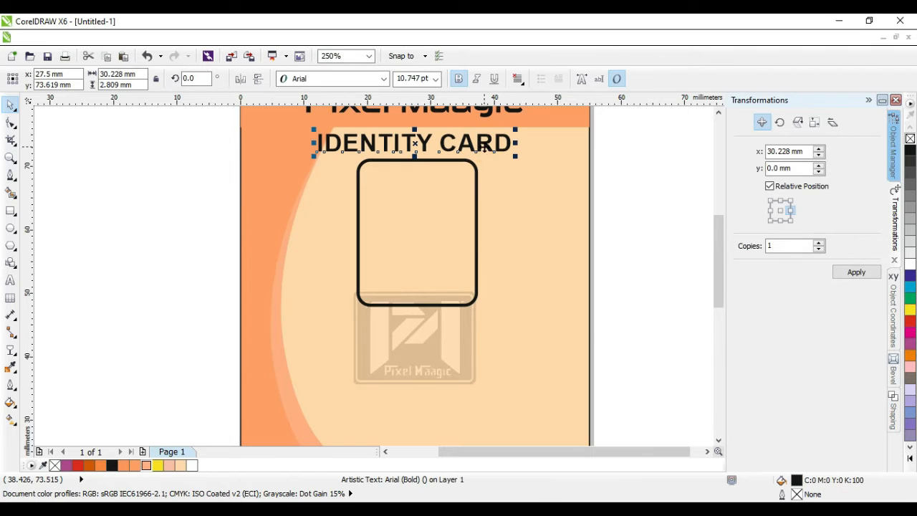
pyautogui.click(780, 222)
pyautogui.click(857, 273)
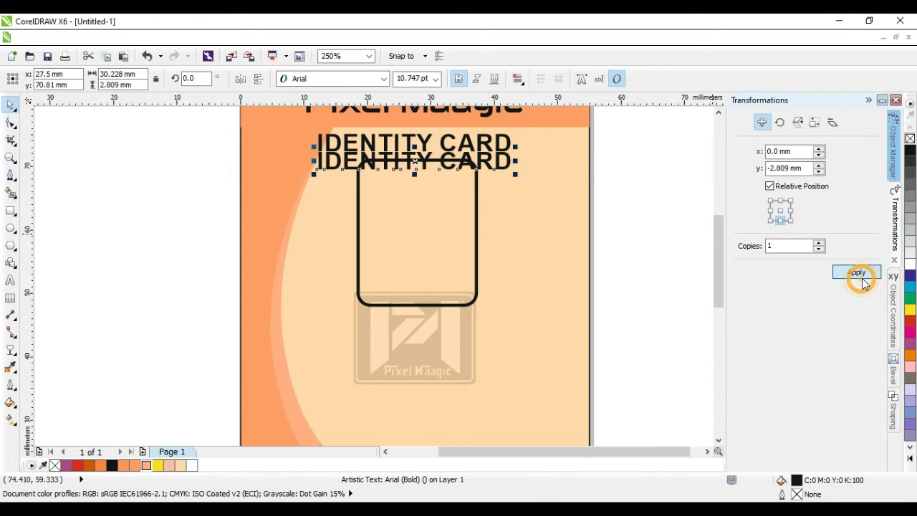
pyautogui.moveTo(482, 159); pyautogui.dragTo(480, 320)
pyautogui.click(573, 327)
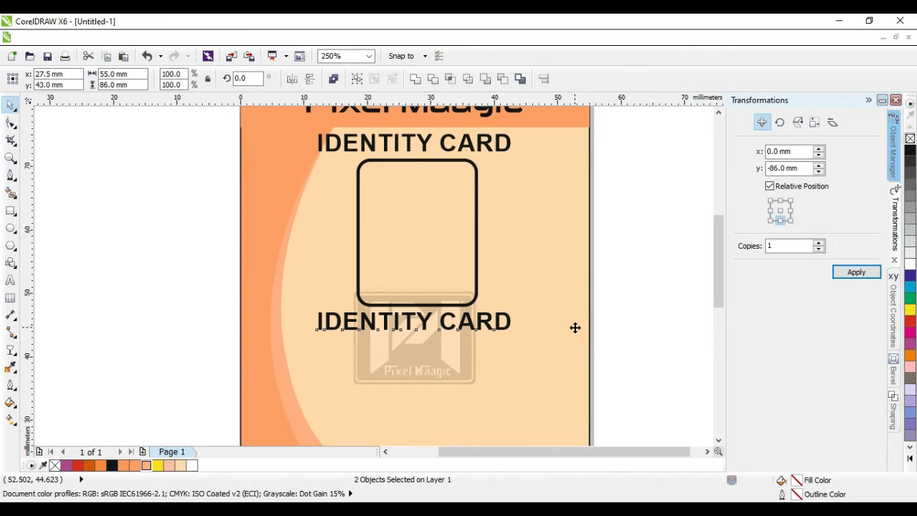
pyautogui.click(653, 334)
pyautogui.click(489, 326)
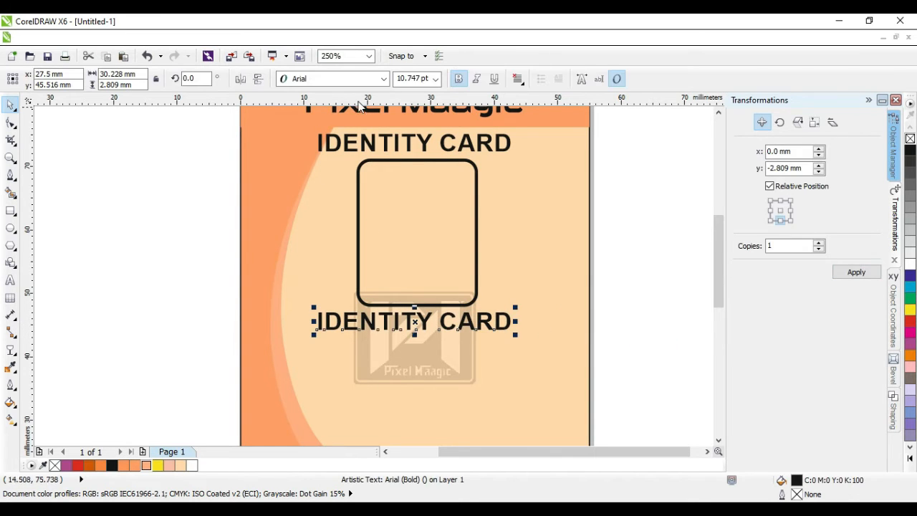
# Step: Set the copied heading to Arial Narrow Bold and retype it as the cardholder's full name
pyautogui.click(383, 79)
pyautogui.moveTo(425, 193)
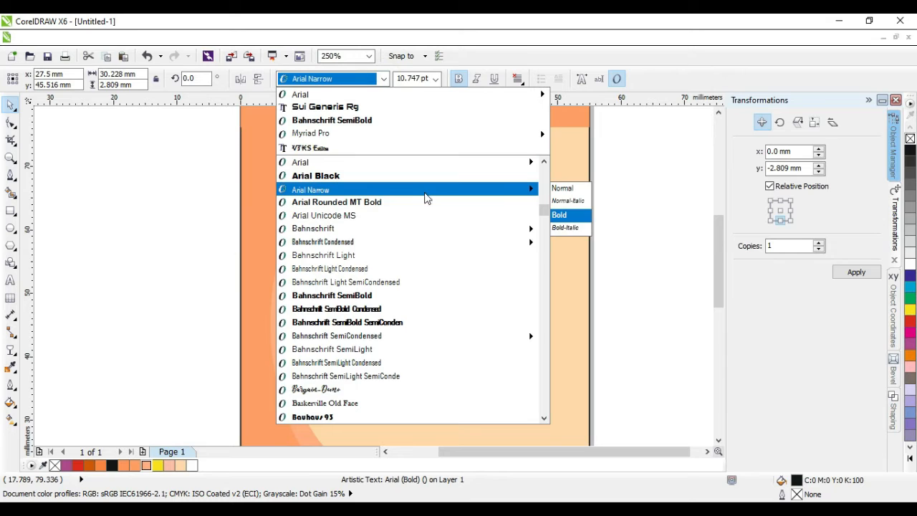
pyautogui.click(565, 216)
pyautogui.doubleClick(453, 323)
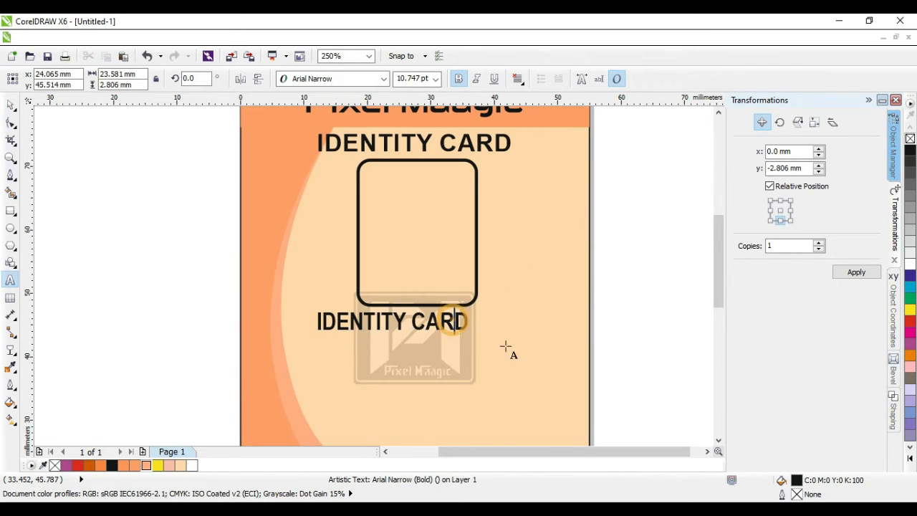
pyautogui.hotkey('ctrl', 'a')
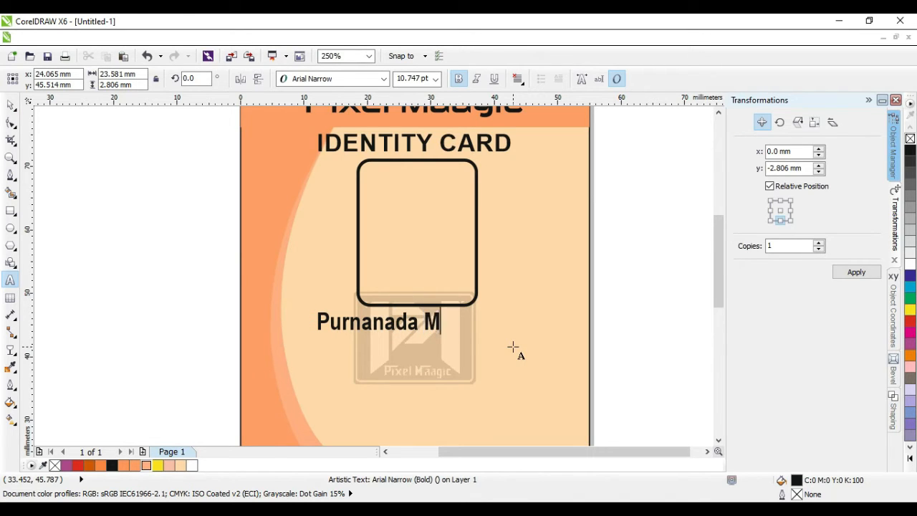
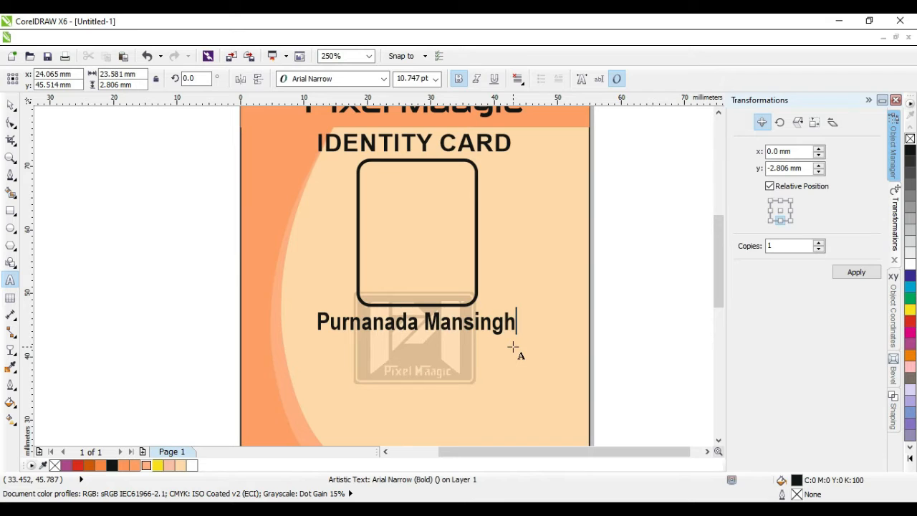
# Step: Centre the name and the photo frame horizontally on the card background
pyautogui.click(11, 106)
pyautogui.keyDown('shift'); pyautogui.click(530, 381); pyautogui.keyUp('shift')
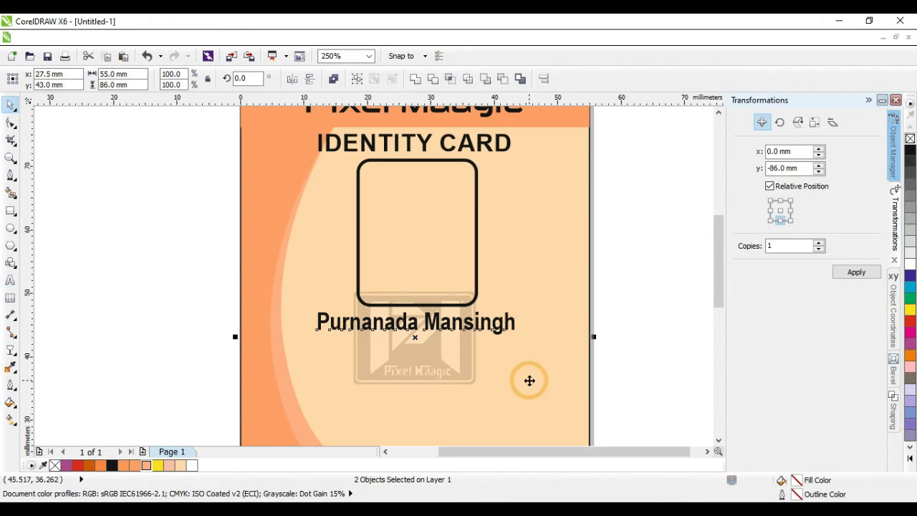
pyautogui.press('c')
pyautogui.click(614, 362)
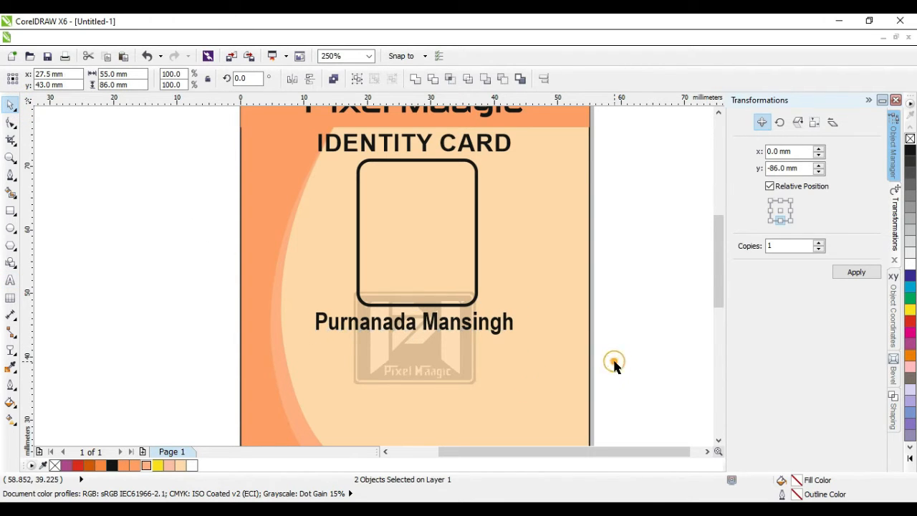
pyautogui.click(479, 334)
pyautogui.keyDown('shift'); pyautogui.click(574, 324); pyautogui.keyUp('shift')
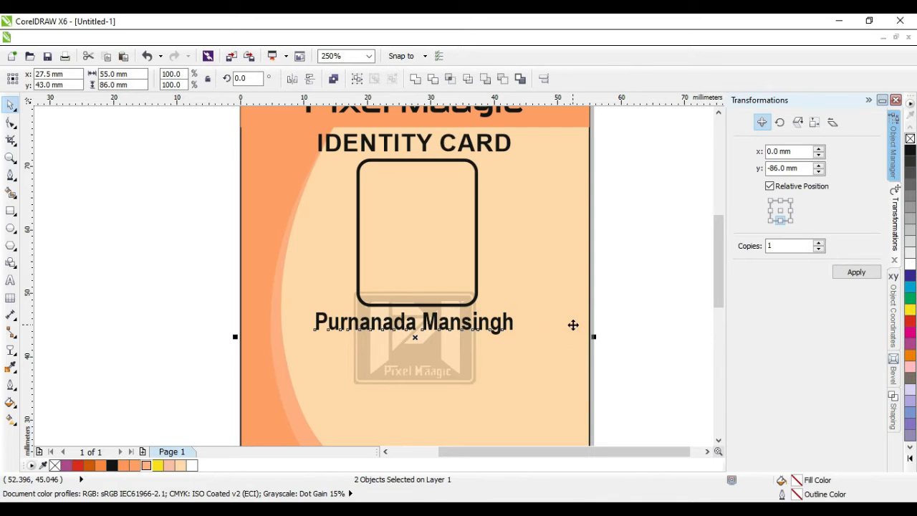
pyautogui.click(634, 348)
pyautogui.click(438, 307)
pyautogui.keyDown('shift'); pyautogui.click(553, 305); pyautogui.keyUp('shift')
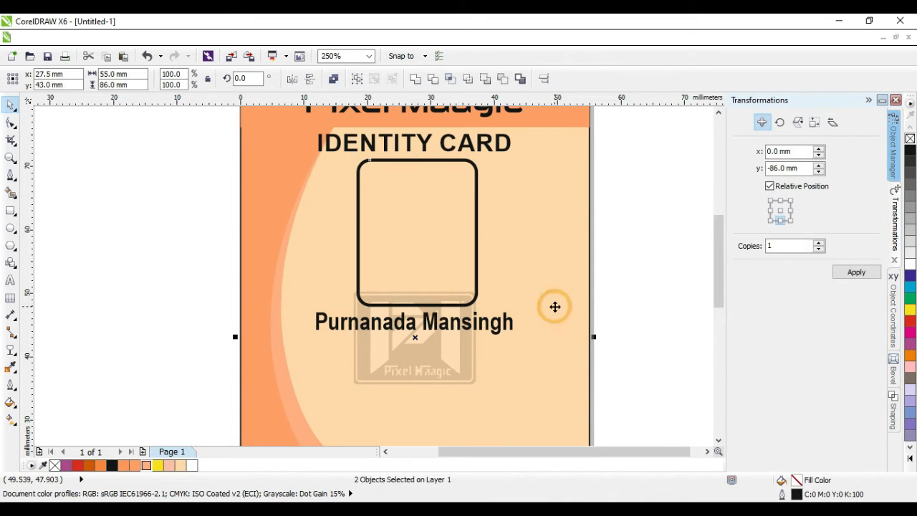
pyautogui.press('c')
pyautogui.click(677, 359)
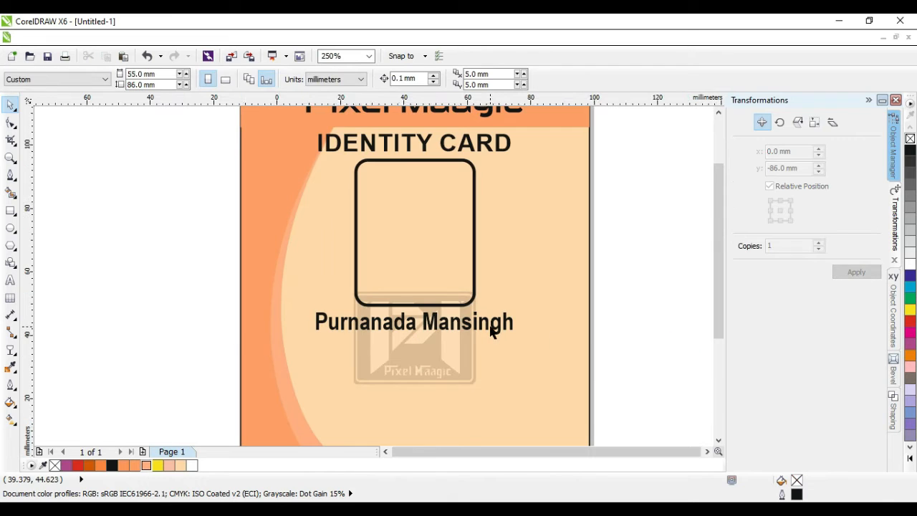
pyautogui.scroll(-2, 430, 351)
pyautogui.scroll(2, 372, 338)
# Step: Set the name to 12 pt and re-centre it on the card
pyautogui.click(378, 300)
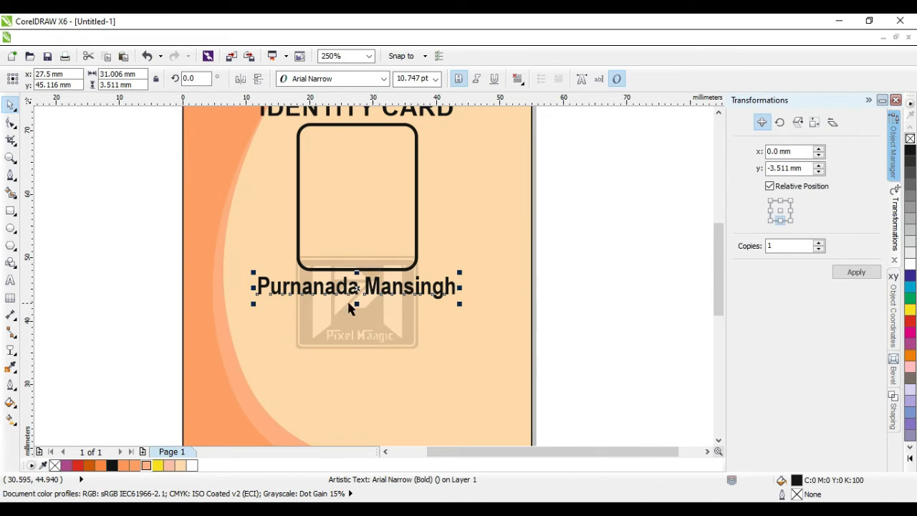
pyautogui.click(428, 79)
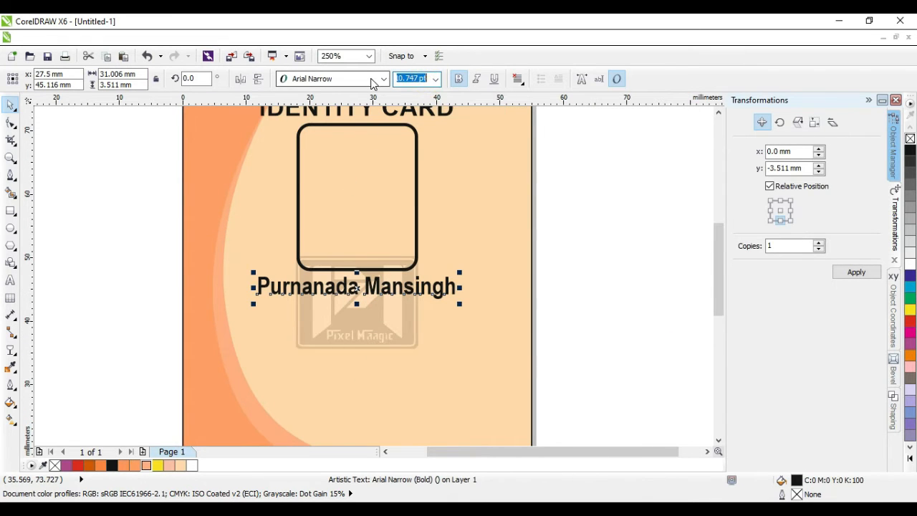
pyautogui.write('12')
pyautogui.press('Return')
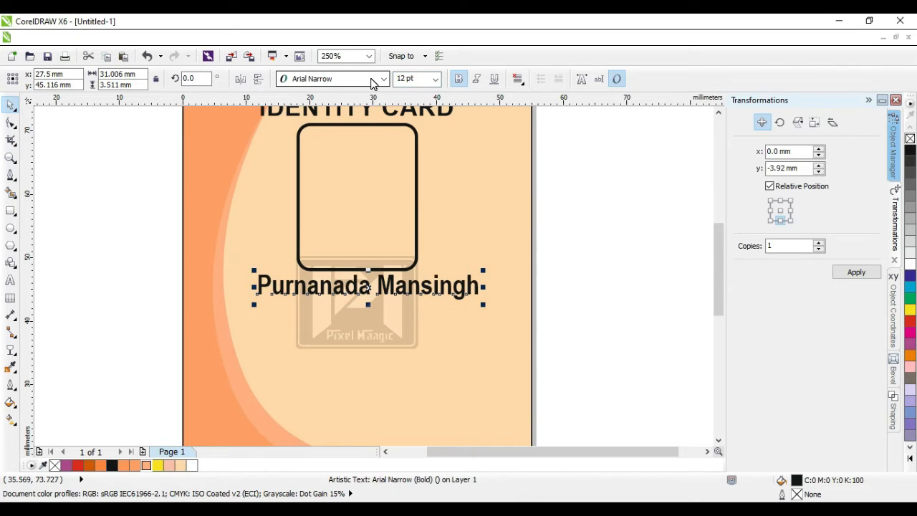
pyautogui.keyDown('shift'); pyautogui.click(448, 375); pyautogui.keyUp('shift')
pyautogui.press('c')
pyautogui.click(624, 370)
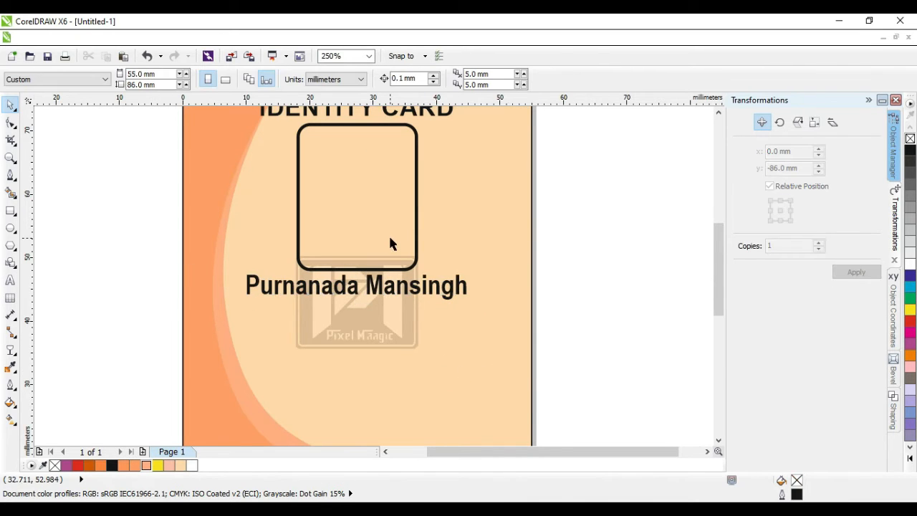
pyautogui.scroll(-1, 390, 238)
pyautogui.scroll(1, 366, 314)
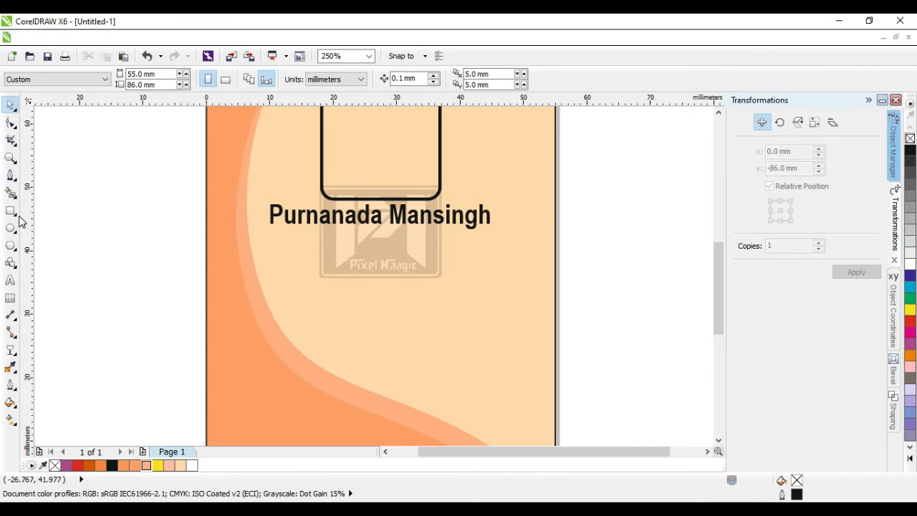
pyautogui.moveTo(715, 315); pyautogui.dragTo(715, 337)
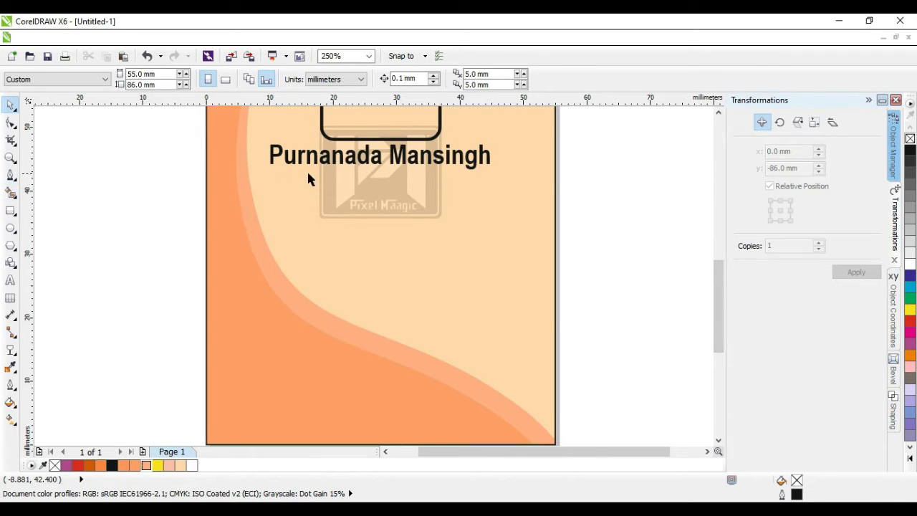
pyautogui.click(340, 169)
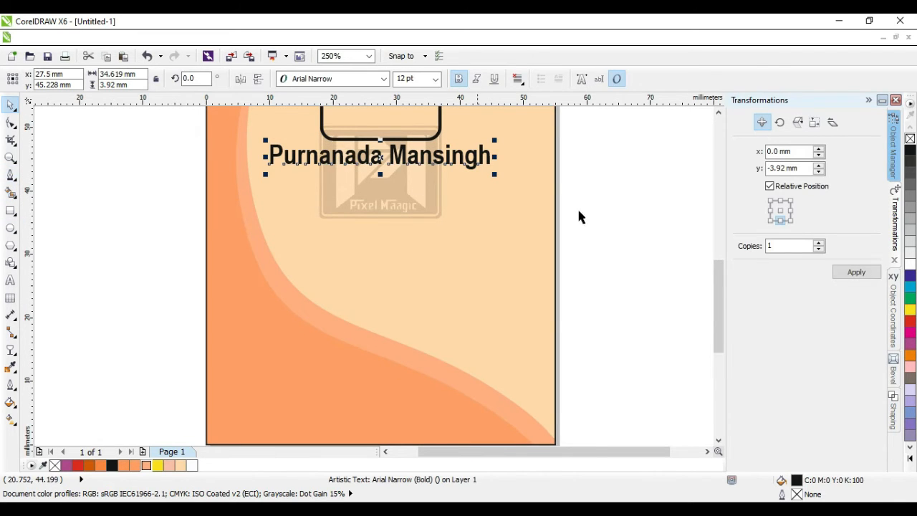
# Step: Place a copy of the name just below it and retype it as Graphic Designer
pyautogui.click(855, 272)
pyautogui.doubleClick(419, 188)
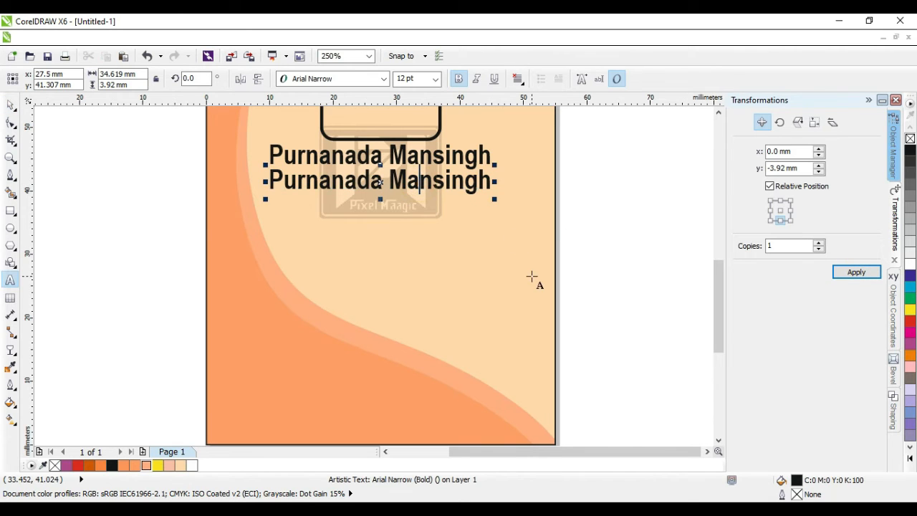
pyautogui.hotkey('ctrl', 'a')
pyautogui.write('GRa')
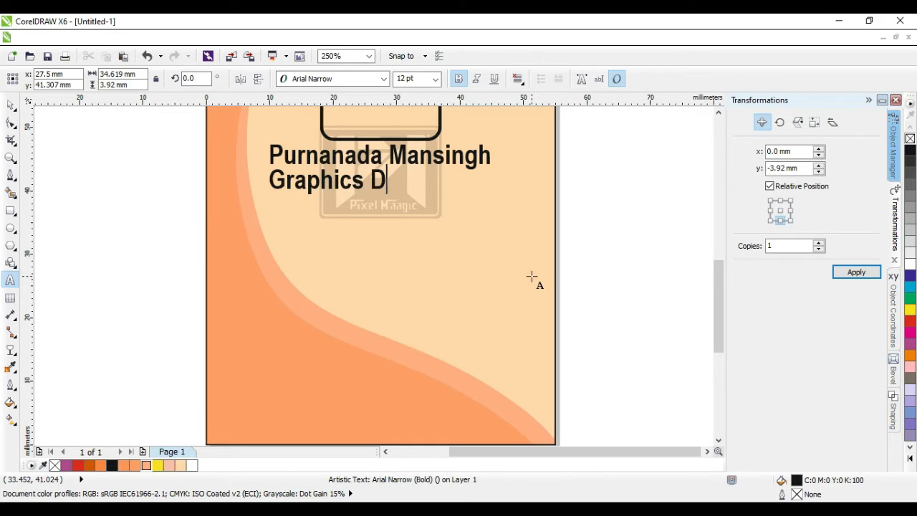
pyautogui.write('phics Designer')
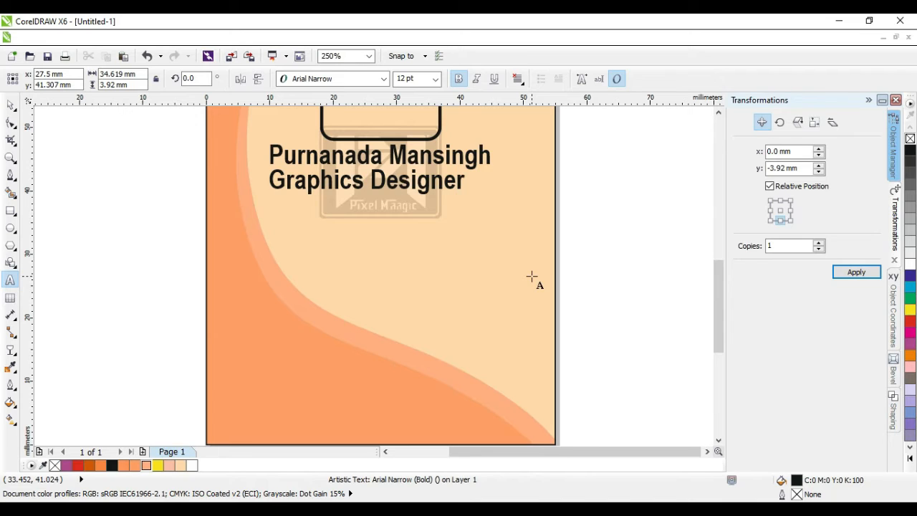
pyautogui.press('BackSpace')
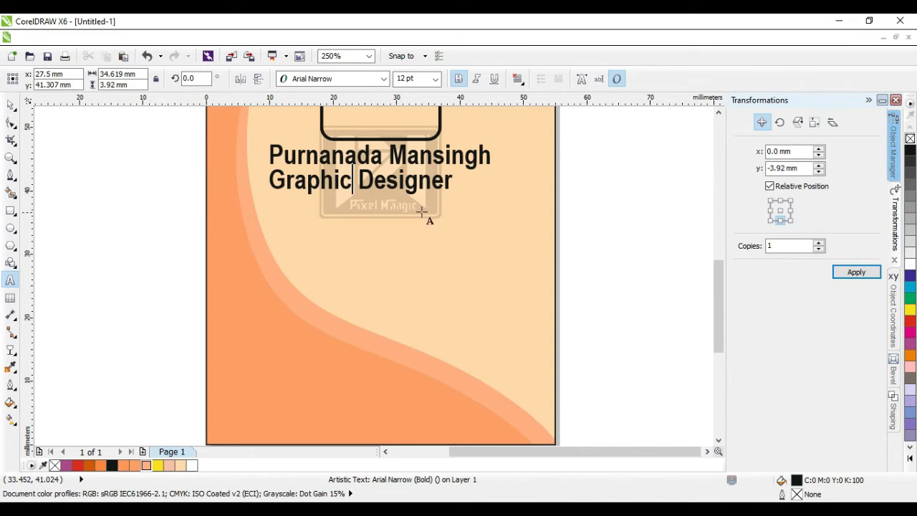
pyautogui.hotkey('ctrl', 'space')
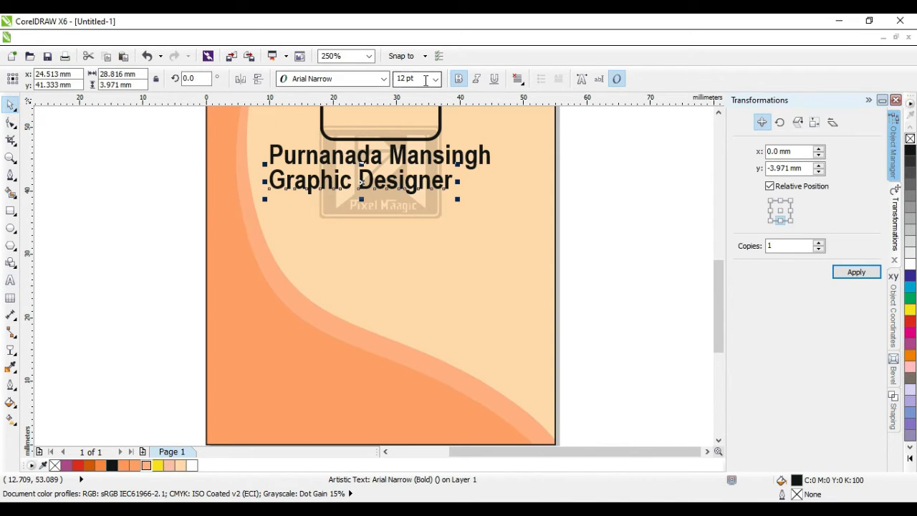
# Step: Make Graphic Designer 7 pt regular weight and move it right under the name's end
pyautogui.click(426, 80)
pyautogui.write('7')
pyautogui.press('Return')
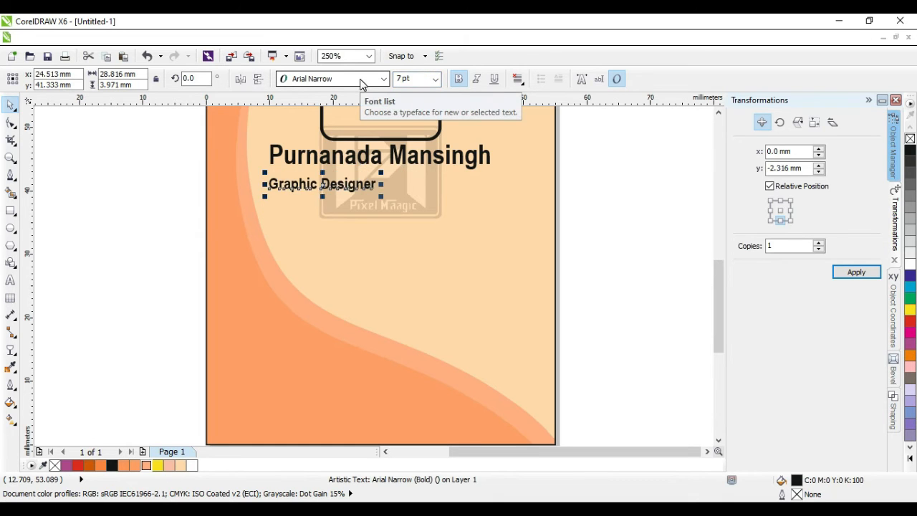
pyautogui.click(458, 78)
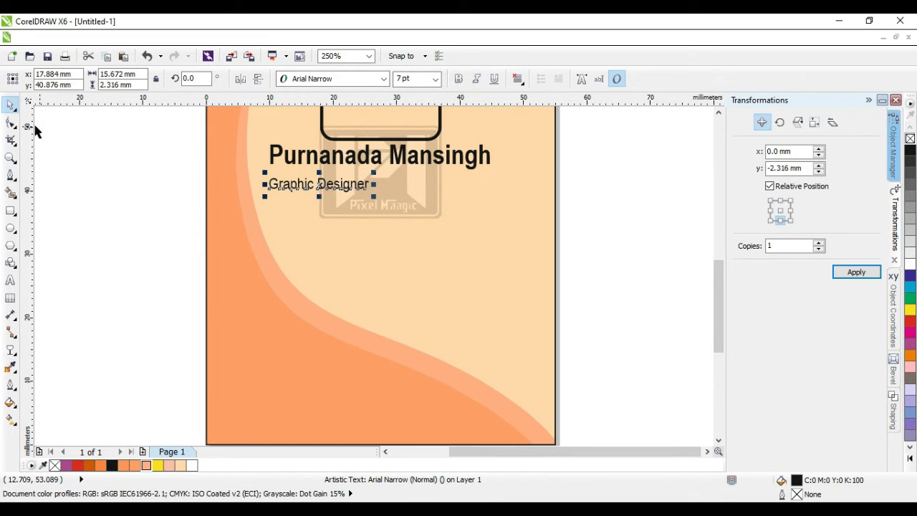
pyautogui.click(84, 142)
pyautogui.click(288, 185)
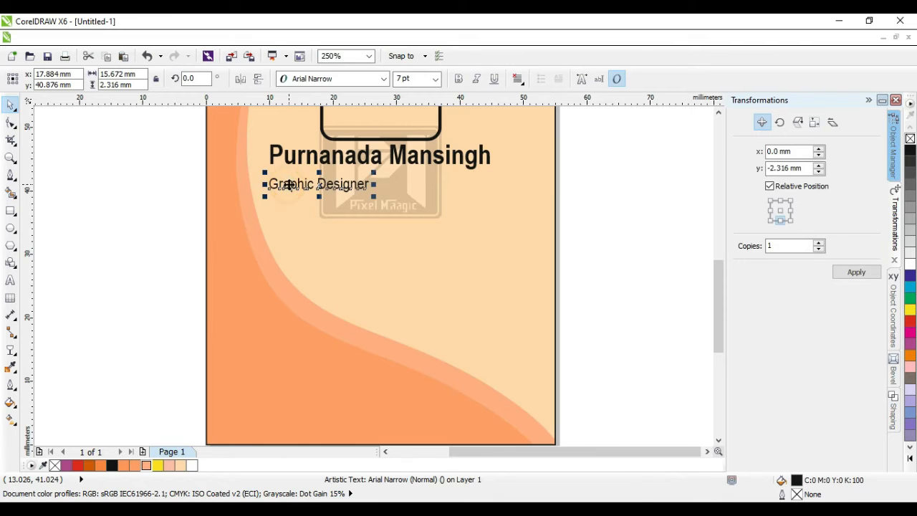
pyautogui.moveTo(289, 185); pyautogui.dragTo(413, 178)
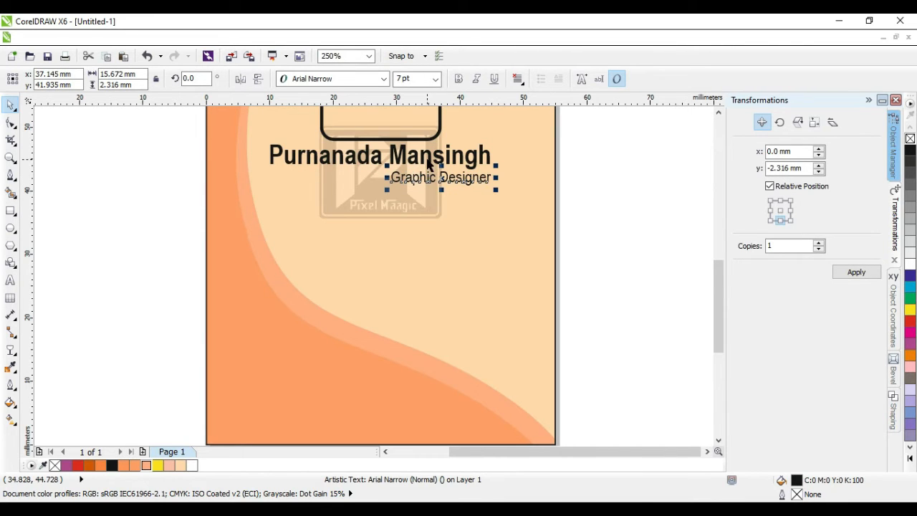
pyautogui.click(136, 186)
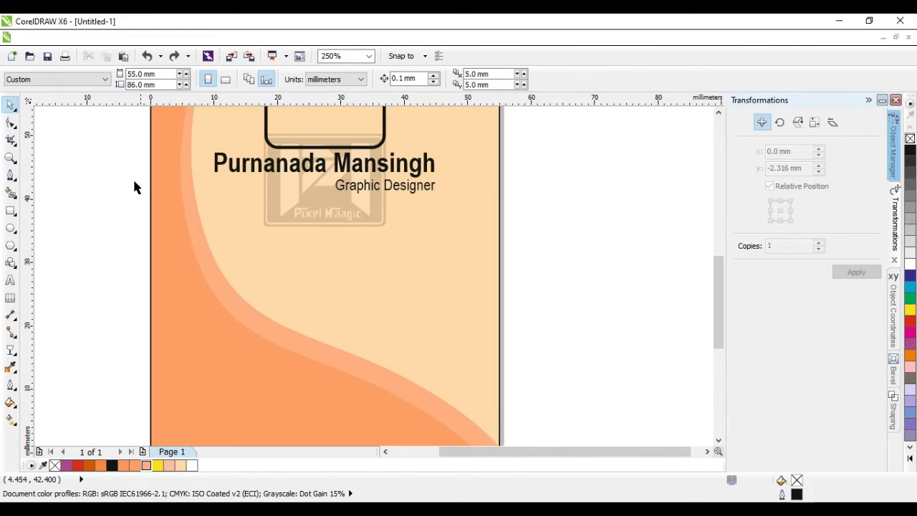
pyautogui.click(10, 280)
# Step: Add a 10 pt Arial Narrow Bold 'Blood Group' label below the job title, nudged left to align with the name
pyautogui.click(225, 271)
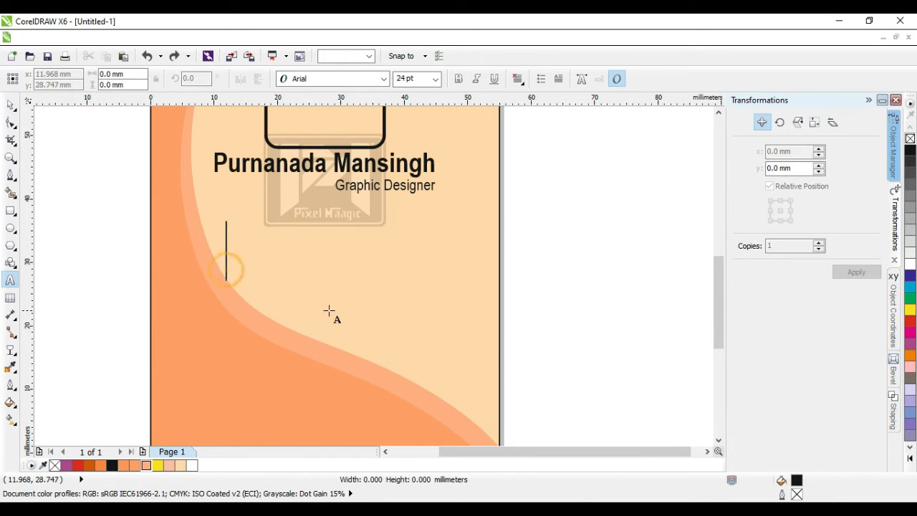
pyautogui.write('Blood ')
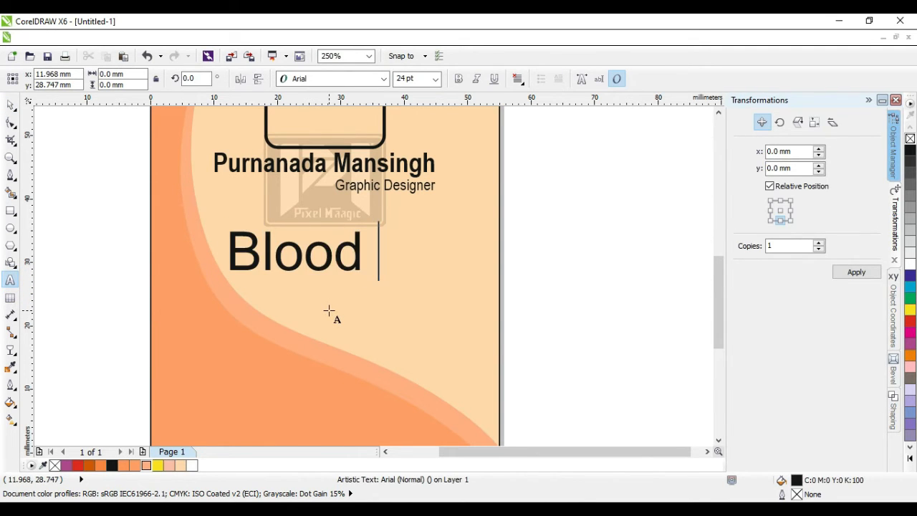
pyautogui.write('Group :')
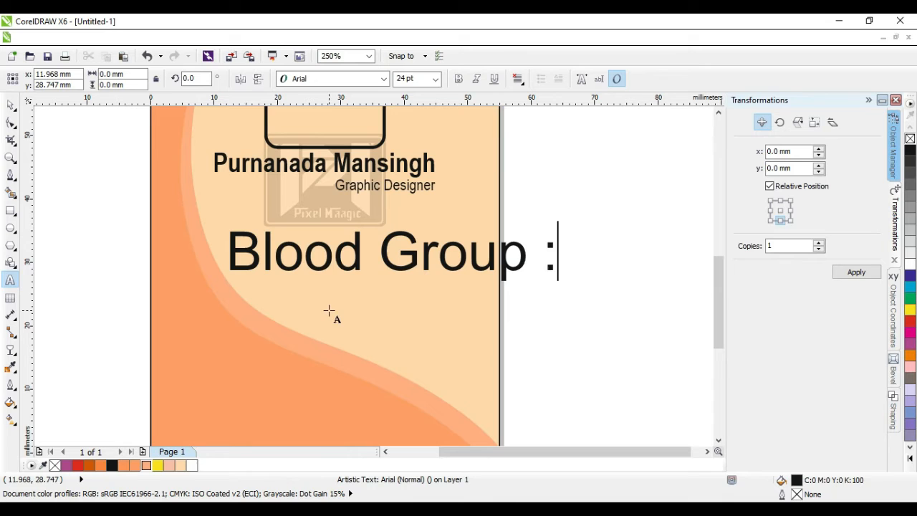
pyautogui.hotkey('ctrl', 'a')
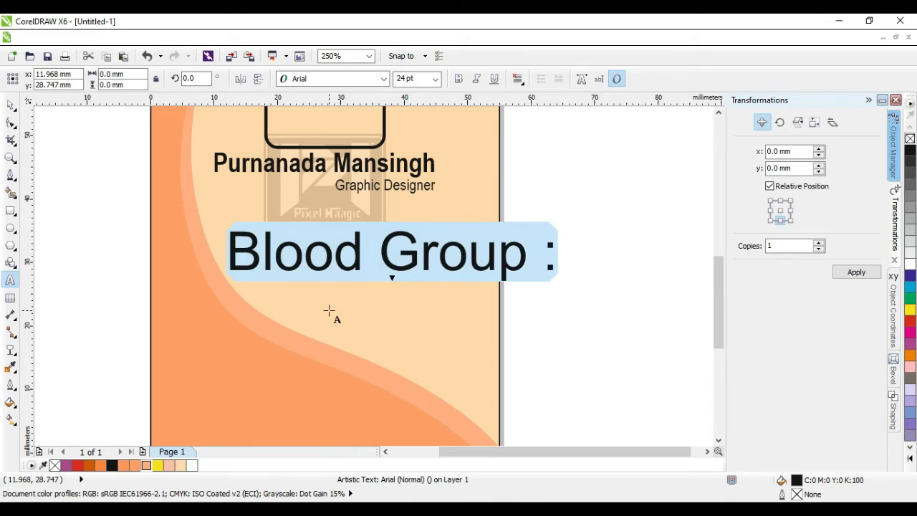
pyautogui.click(410, 78)
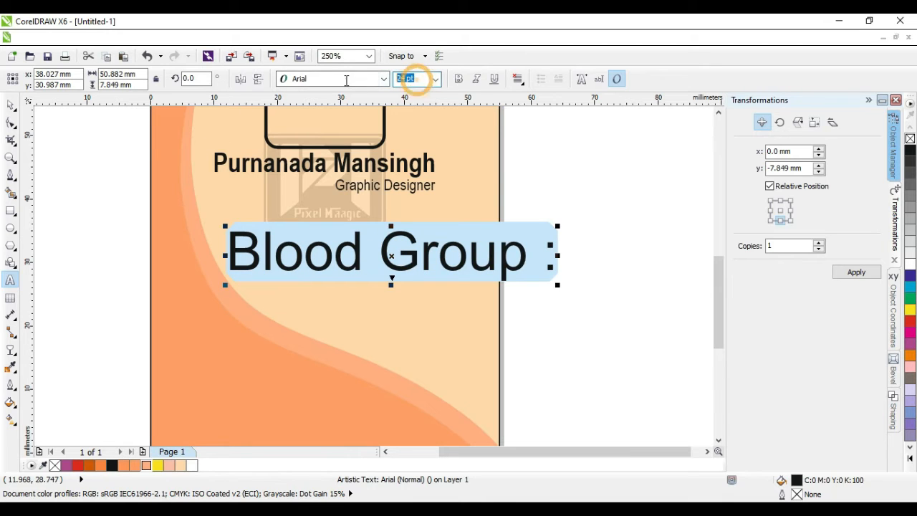
pyautogui.write('10')
pyautogui.press('Return')
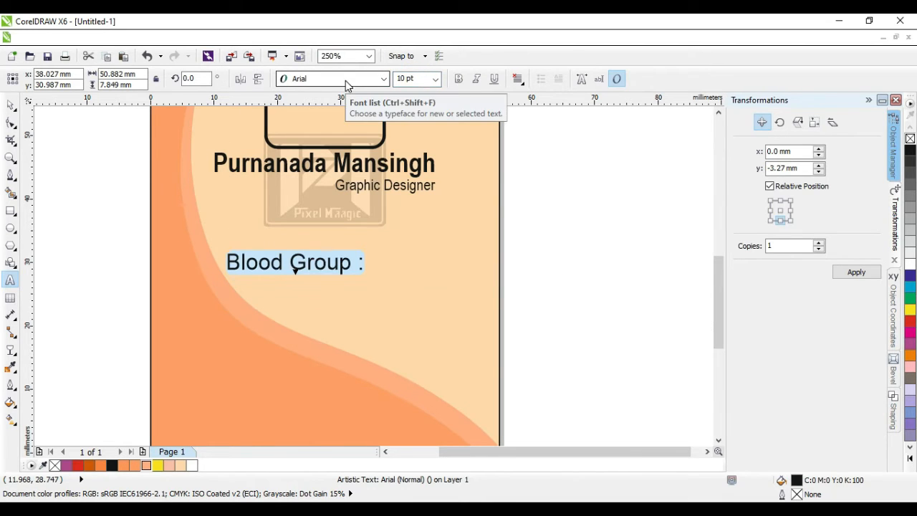
pyautogui.click(15, 107)
pyautogui.click(579, 322)
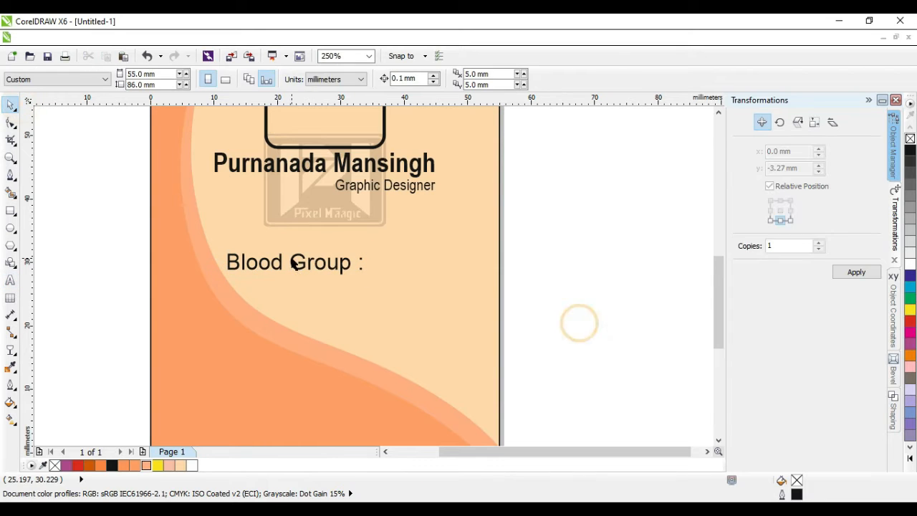
pyautogui.click(295, 264)
pyautogui.moveTo(295, 263); pyautogui.dragTo(284, 267)
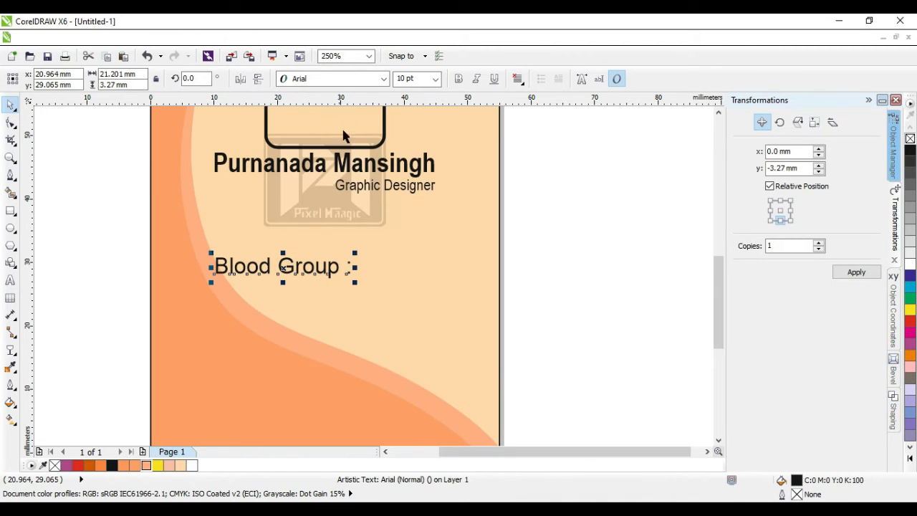
pyautogui.click(385, 79)
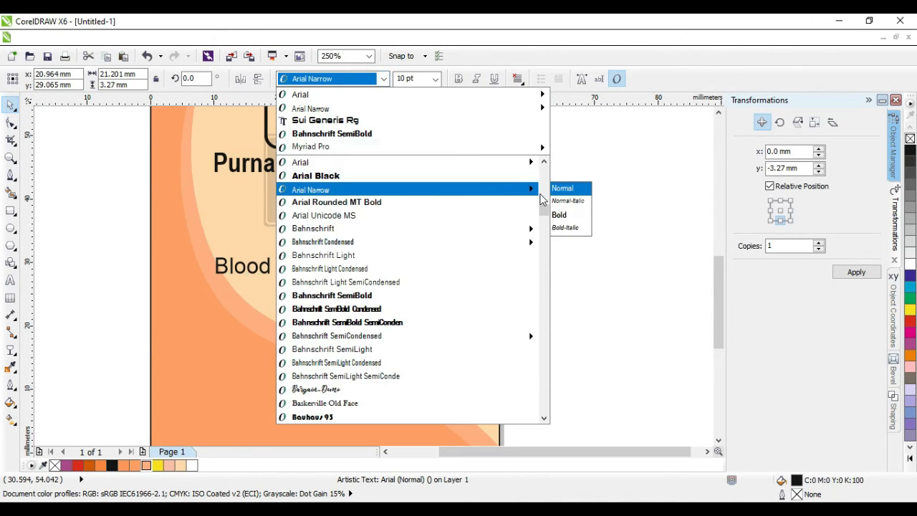
pyautogui.click(559, 215)
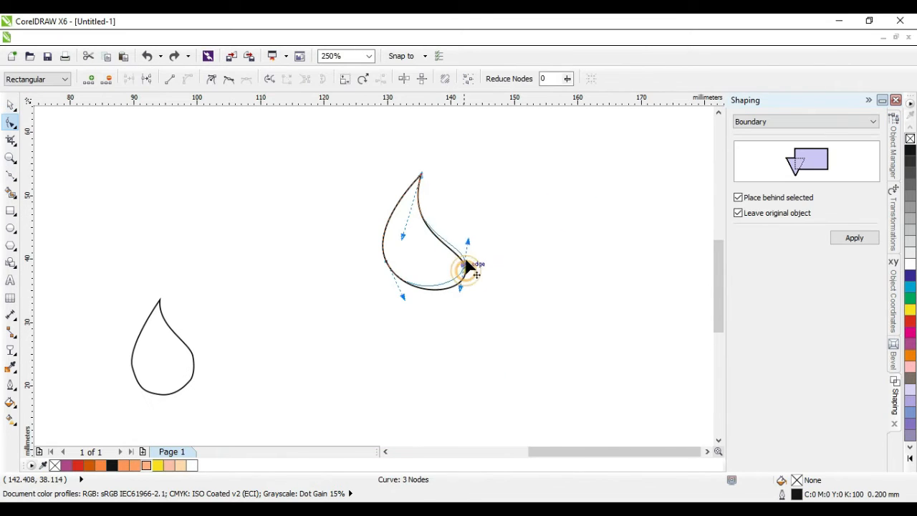
# Step: Drag the teardrop's nodes and handles to sharpen the tip and round out the bottom
pyautogui.moveTo(471, 263)
pyautogui.mouseDown()
pyautogui.moveTo(454, 241)
pyautogui.moveTo(443, 283)
pyautogui.mouseUp()
pyautogui.moveTo(450, 238); pyautogui.dragTo(435, 215)
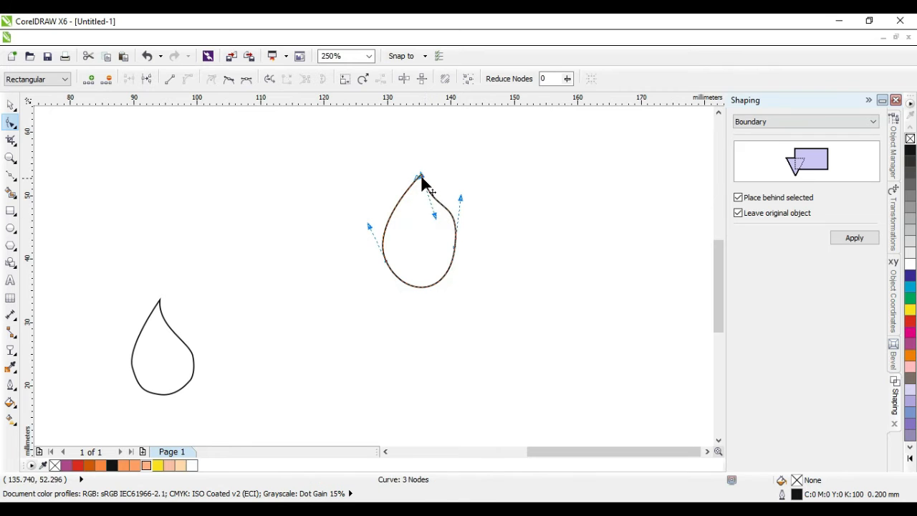
pyautogui.moveTo(421, 175); pyautogui.dragTo(415, 172)
pyautogui.click(414, 172)
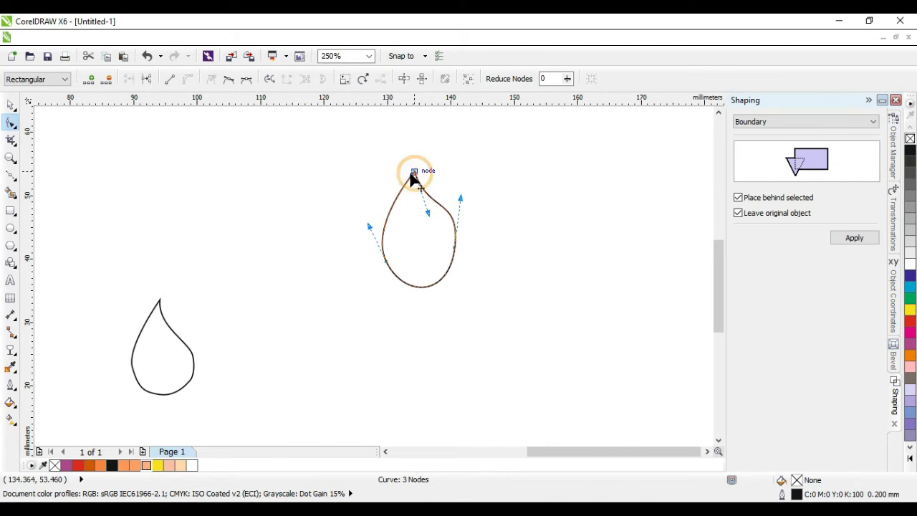
pyautogui.click(386, 261)
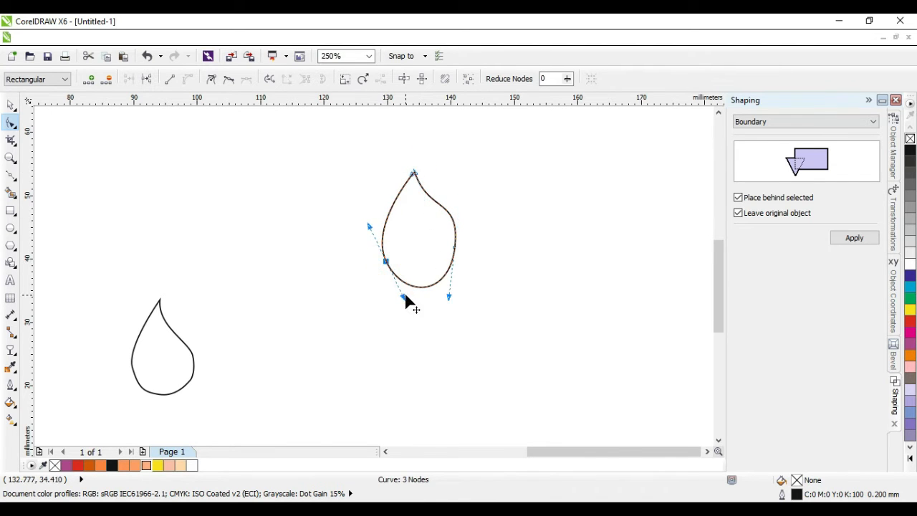
pyautogui.moveTo(402, 297); pyautogui.dragTo(398, 283)
pyautogui.click(447, 291)
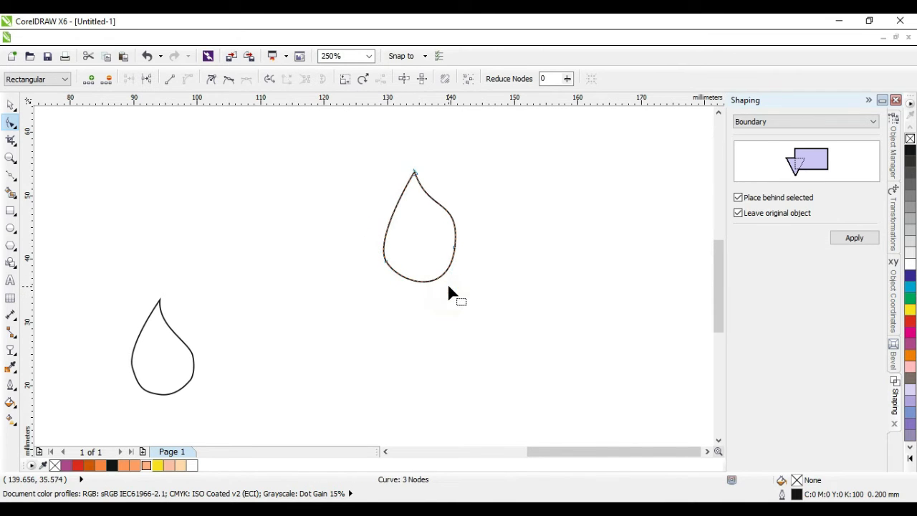
pyautogui.click(454, 247)
pyautogui.moveTo(451, 299); pyautogui.dragTo(453, 287)
pyautogui.click(386, 262)
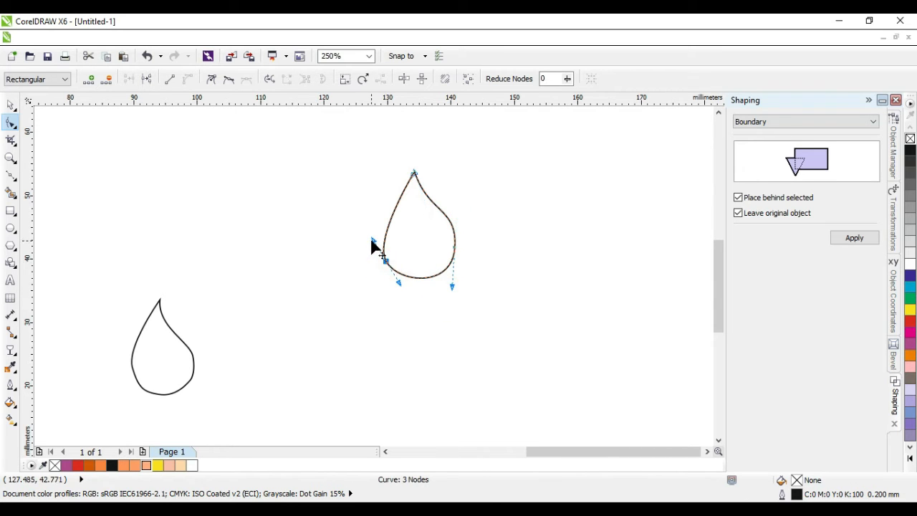
pyautogui.moveTo(372, 240); pyautogui.dragTo(368, 226)
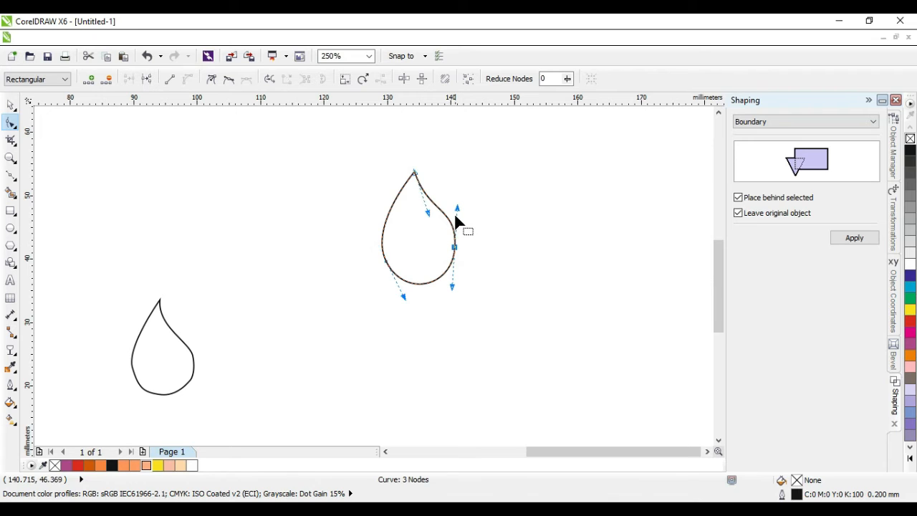
pyautogui.moveTo(457, 208); pyautogui.dragTo(425, 228)
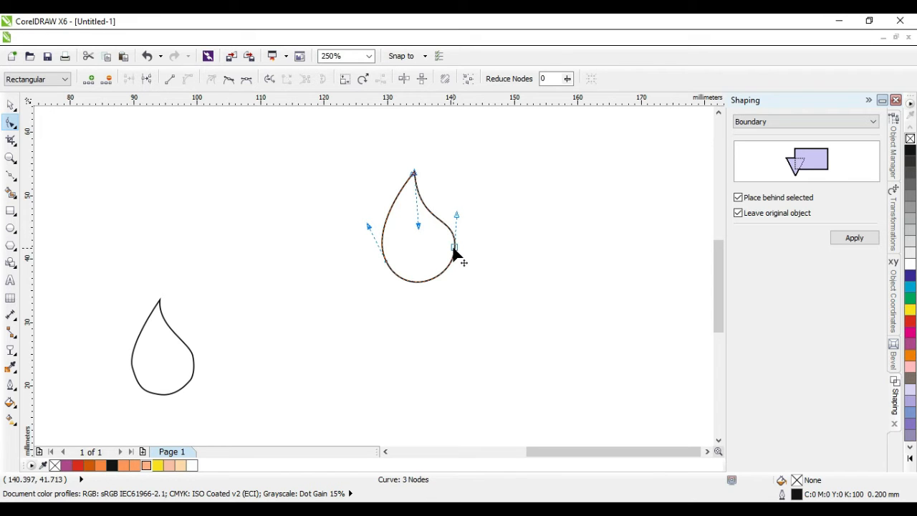
pyautogui.click(453, 250)
pyautogui.click(483, 259)
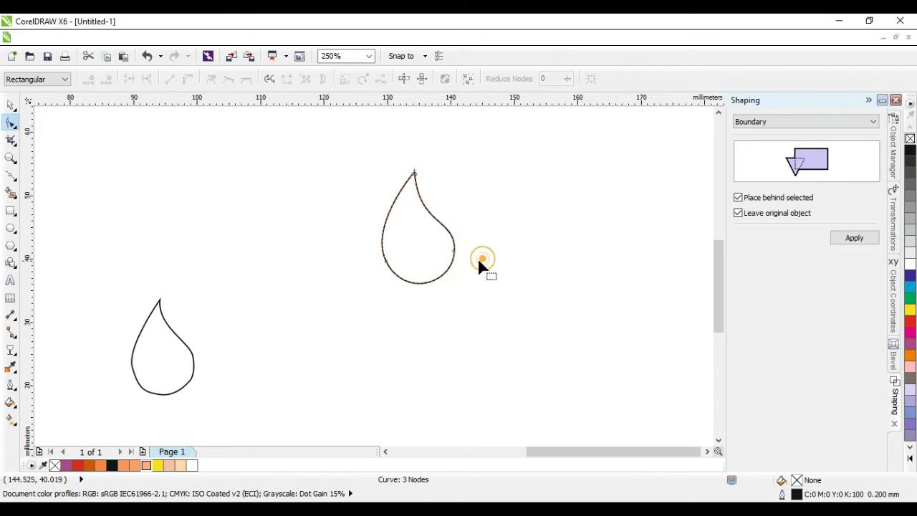
# Step: Select the old left teardrop with a marquee
pyautogui.moveTo(109, 285); pyautogui.dragTo(220, 406)
pyautogui.click(12, 108)
pyautogui.moveTo(89, 269); pyautogui.dragTo(217, 420)
# Step: Delete the old left teardrop, then fill the finished drop red with no outline
pyautogui.press('Delete')
pyautogui.scroll(-3, 385, 301)
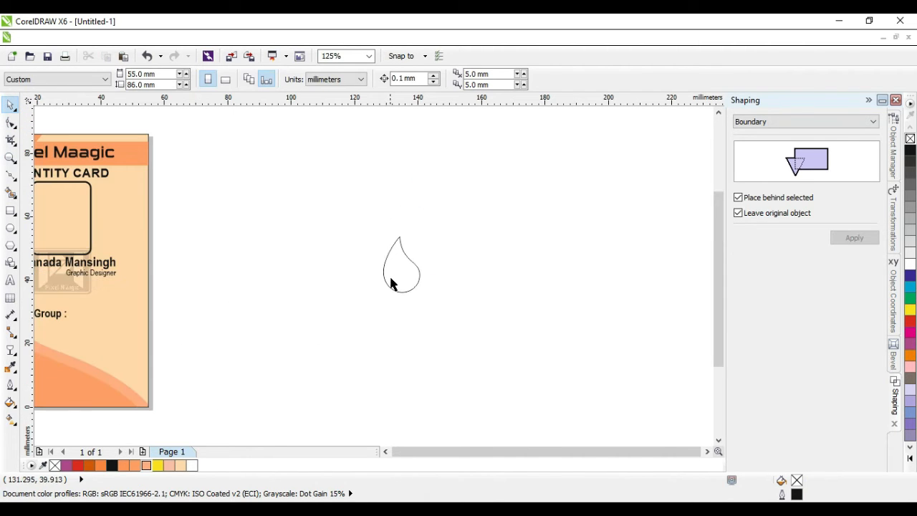
pyautogui.click(392, 288)
pyautogui.click(910, 321)
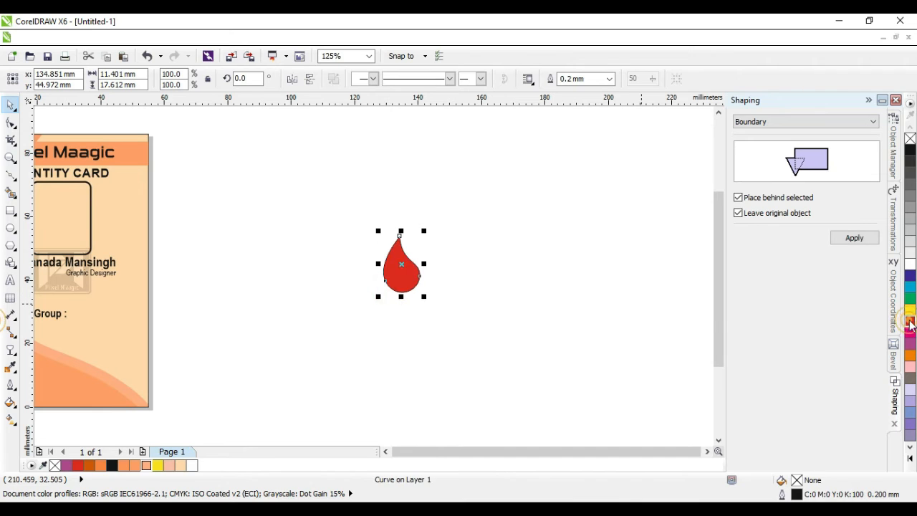
pyautogui.click(578, 297)
pyautogui.click(407, 281)
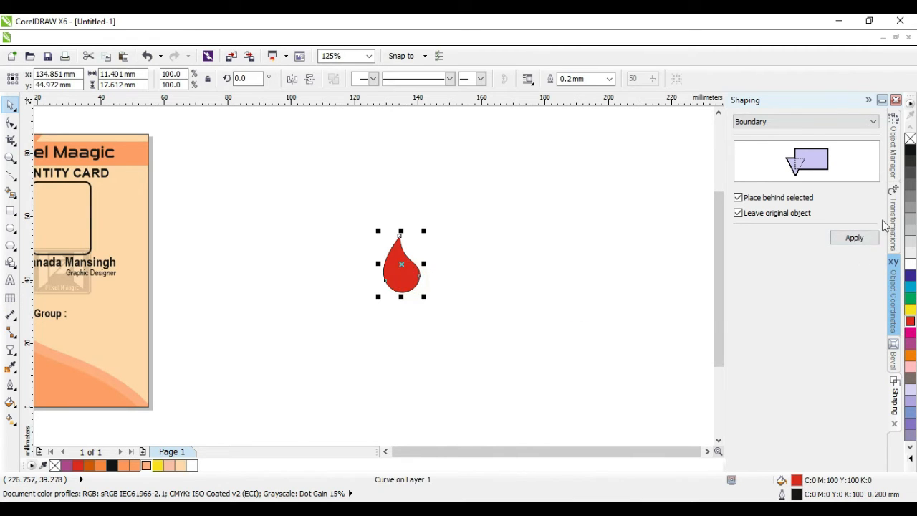
pyautogui.rightClick(910, 139)
pyautogui.click(575, 230)
pyautogui.scroll(-3, 430, 287)
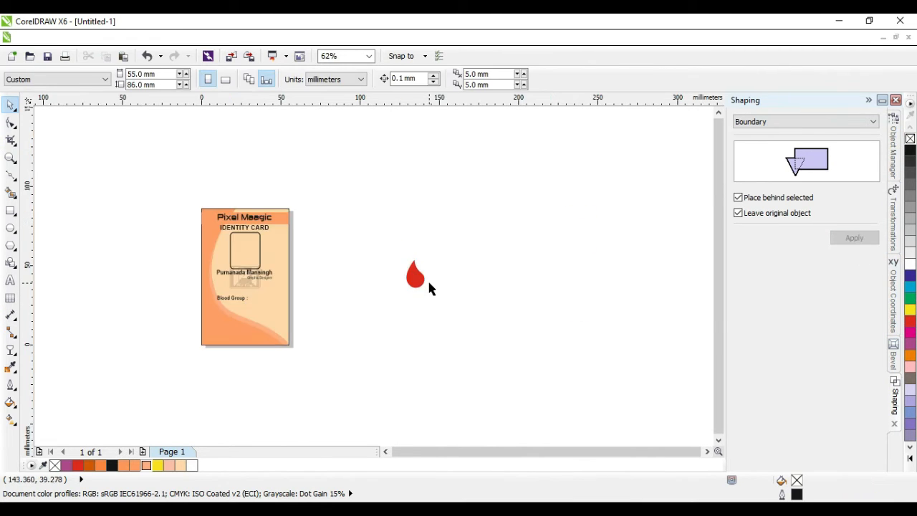
pyautogui.scroll(3, 211, 289)
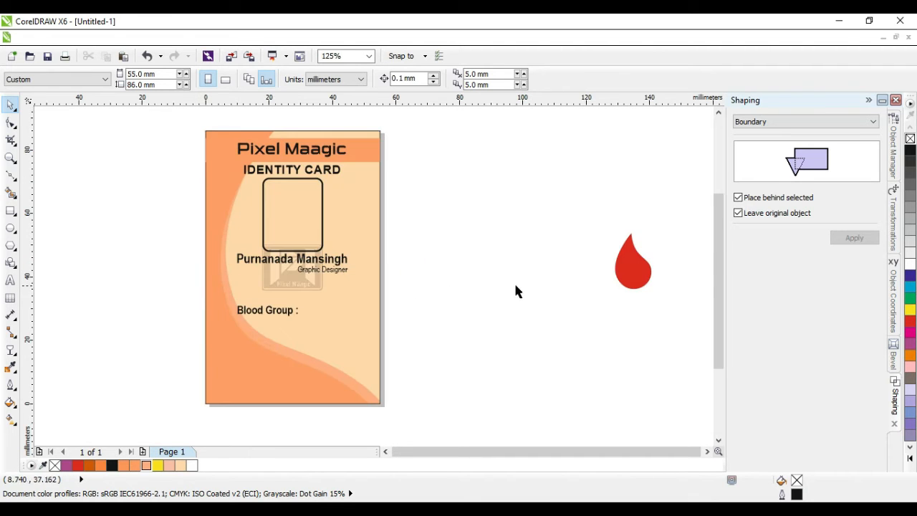
# Step: Move the red drop beside Blood Group, tilt it slightly and shrink it to about 67%
pyautogui.moveTo(648, 283); pyautogui.dragTo(339, 319)
pyautogui.scroll(6, 298, 316)
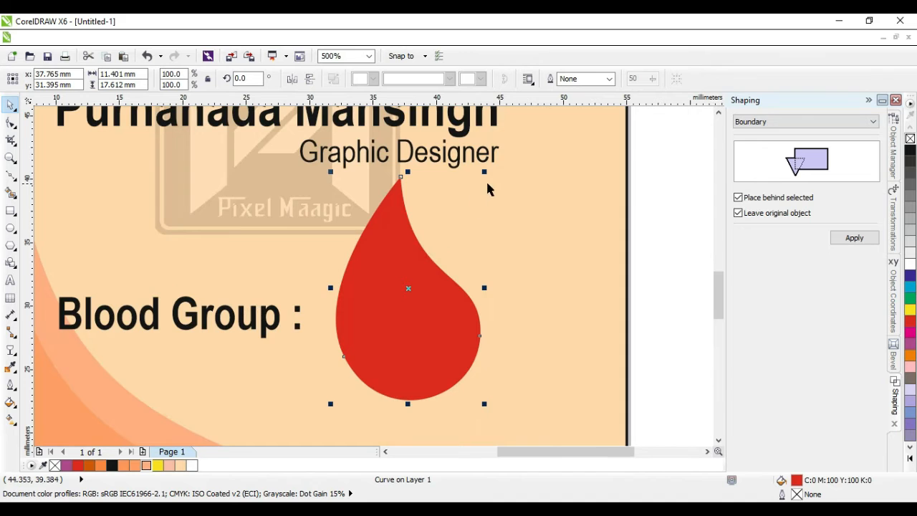
pyautogui.click(408, 273)
pyautogui.moveTo(485, 170); pyautogui.dragTo(496, 190)
pyautogui.click(506, 205)
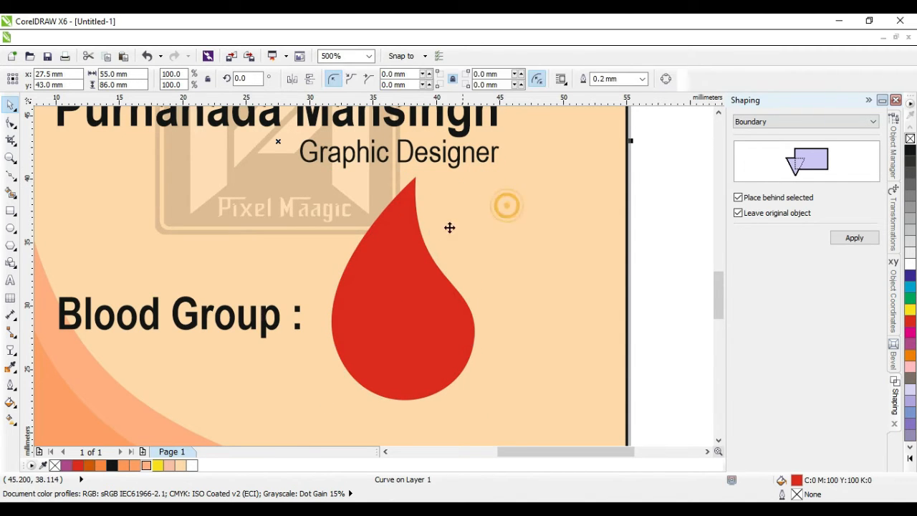
pyautogui.click(409, 268)
pyautogui.moveTo(480, 173); pyautogui.dragTo(442, 241)
pyautogui.moveTo(402, 313); pyautogui.dragTo(399, 282)
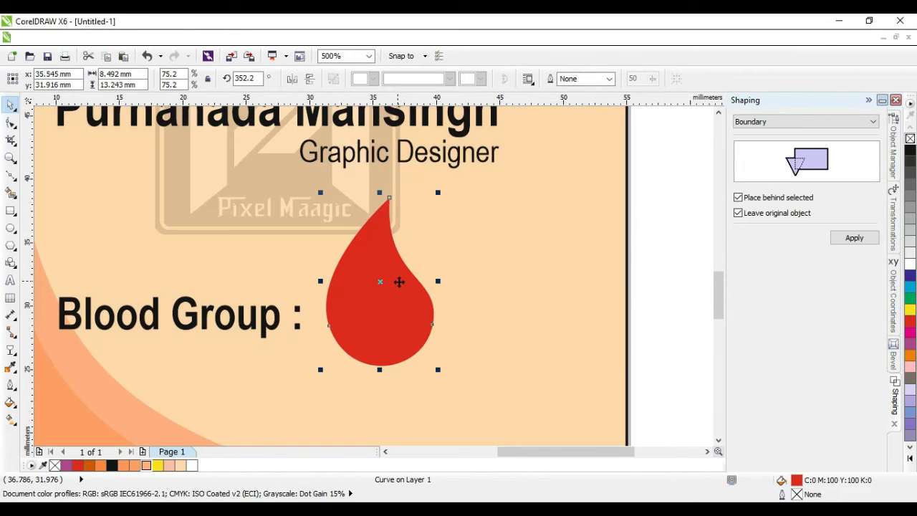
pyautogui.moveTo(437, 195); pyautogui.dragTo(425, 207)
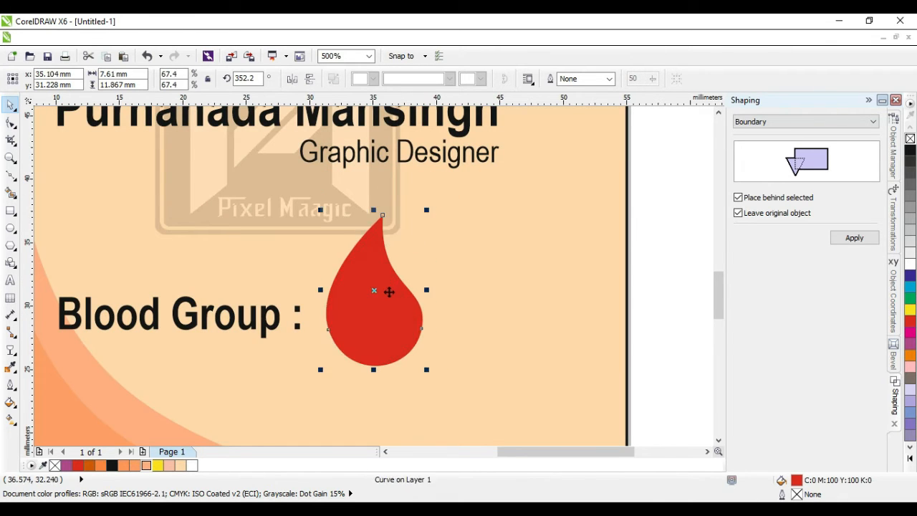
pyautogui.moveTo(383, 291); pyautogui.dragTo(391, 285)
pyautogui.click(660, 307)
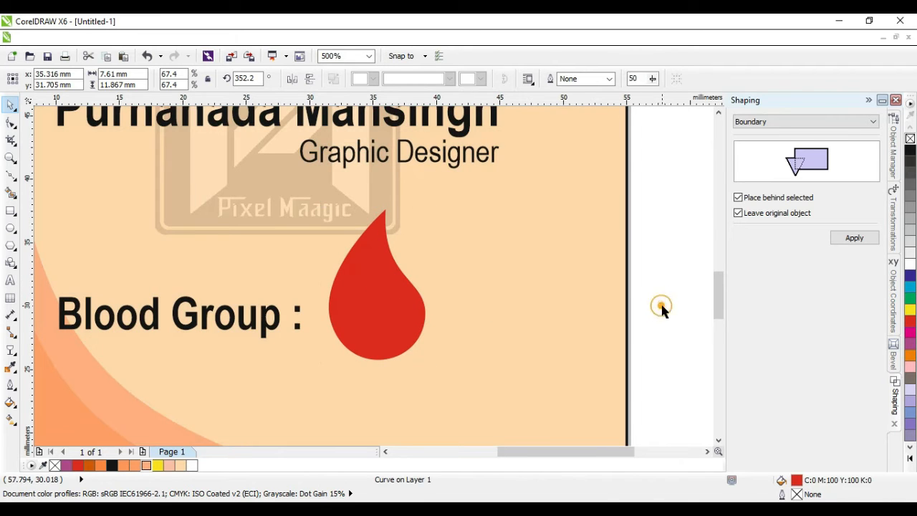
# Step: Draw a white, outline-free circle sized and centred inside the drop's bulb
pyautogui.click(9, 228)
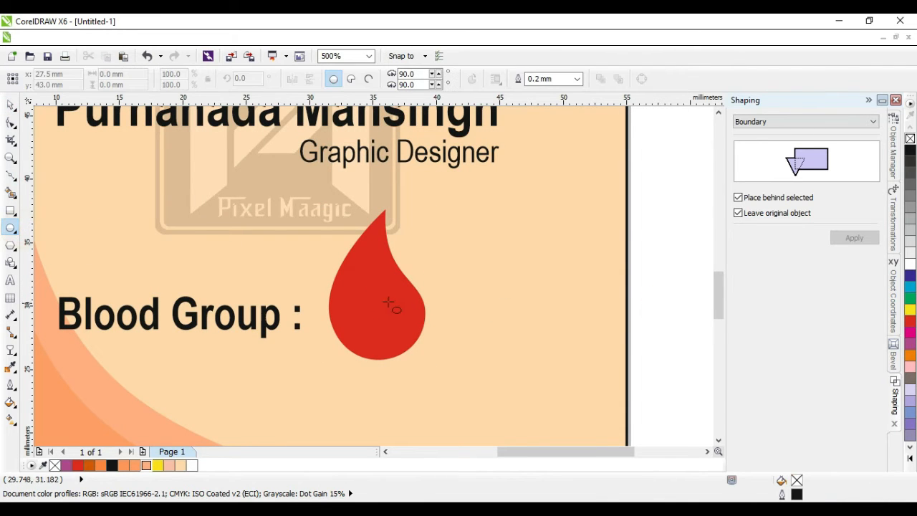
pyautogui.moveTo(349, 288); pyautogui.dragTo(416, 355)
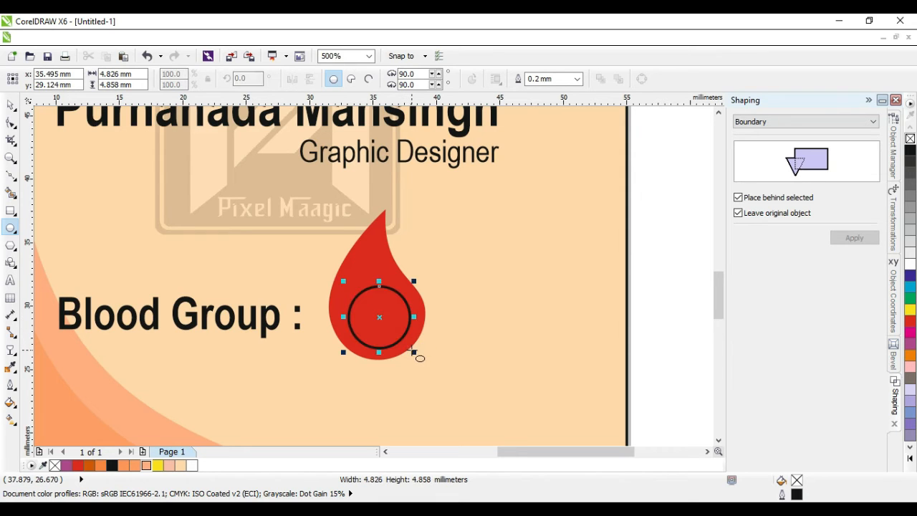
pyautogui.click(910, 264)
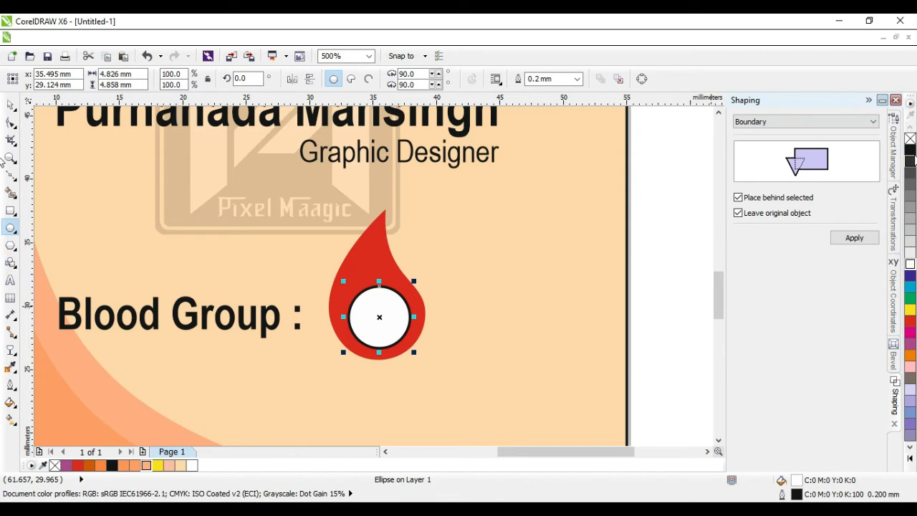
pyautogui.rightClick(910, 138)
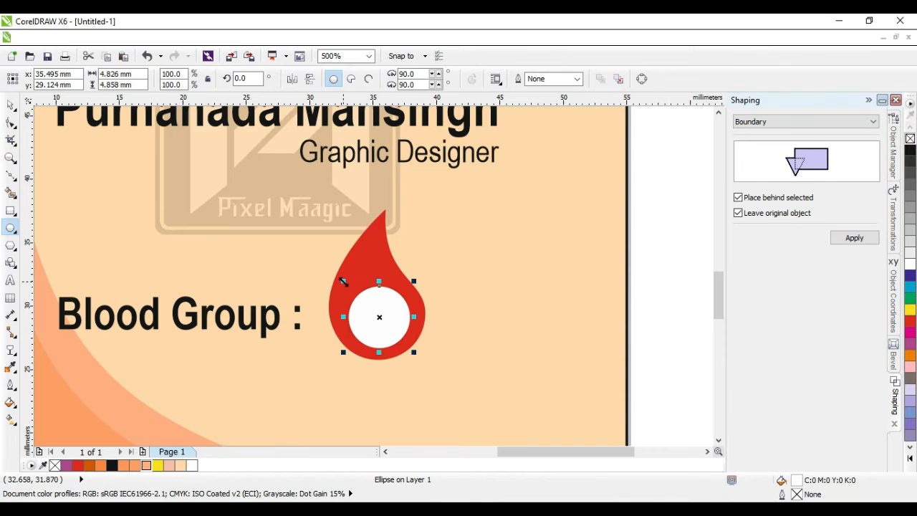
pyautogui.moveTo(343, 281); pyautogui.dragTo(332, 270)
pyautogui.moveTo(333, 270); pyautogui.dragTo(334, 268)
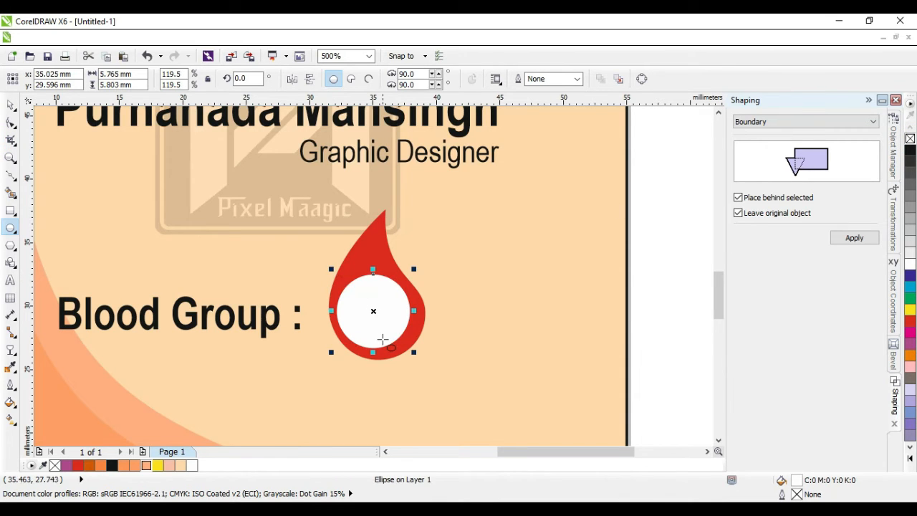
pyautogui.scroll(2, 373, 359)
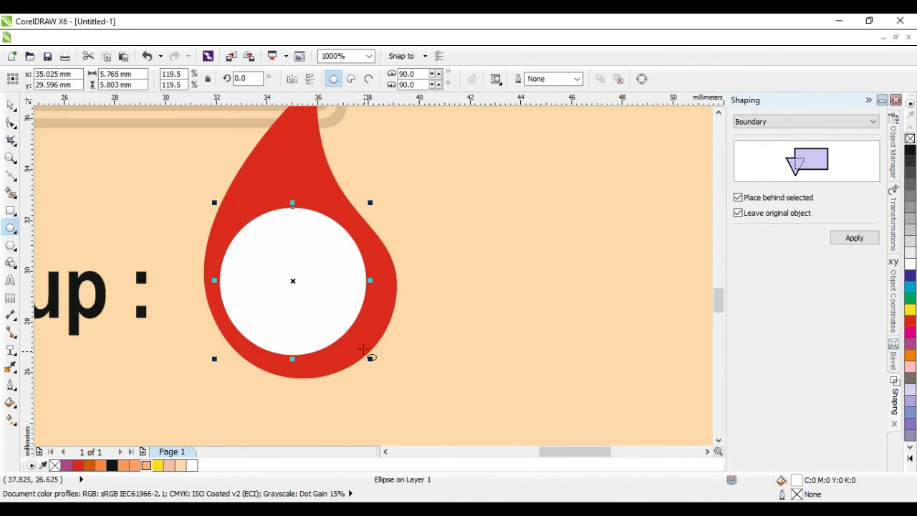
pyautogui.moveTo(373, 358); pyautogui.dragTo(405, 373)
pyautogui.click(10, 105)
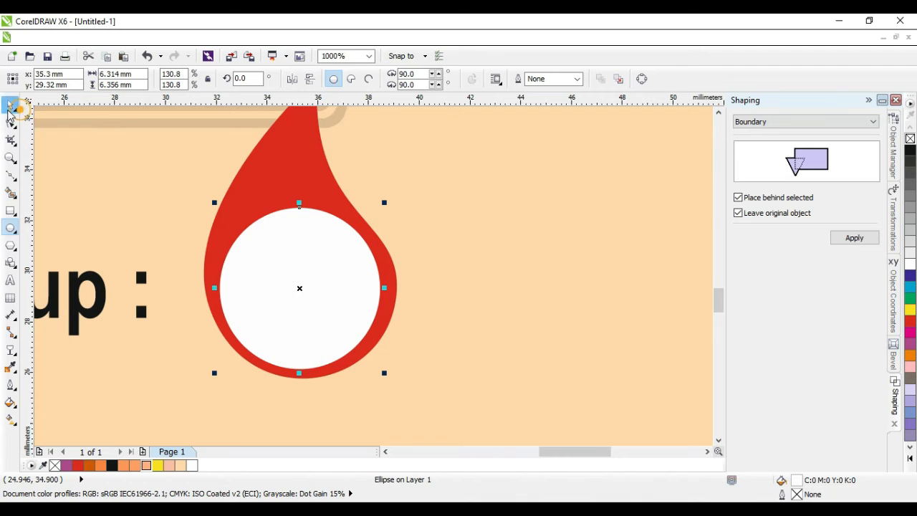
pyautogui.moveTo(297, 270)
pyautogui.mouseDown()
pyautogui.moveTo(294, 264)
pyautogui.moveTo(304, 264)
pyautogui.mouseUp()
pyautogui.click(461, 318)
# Step: Group the circle with the red drop, shrink the group slightly and place it beside the label
pyautogui.scroll(-2, 396, 309)
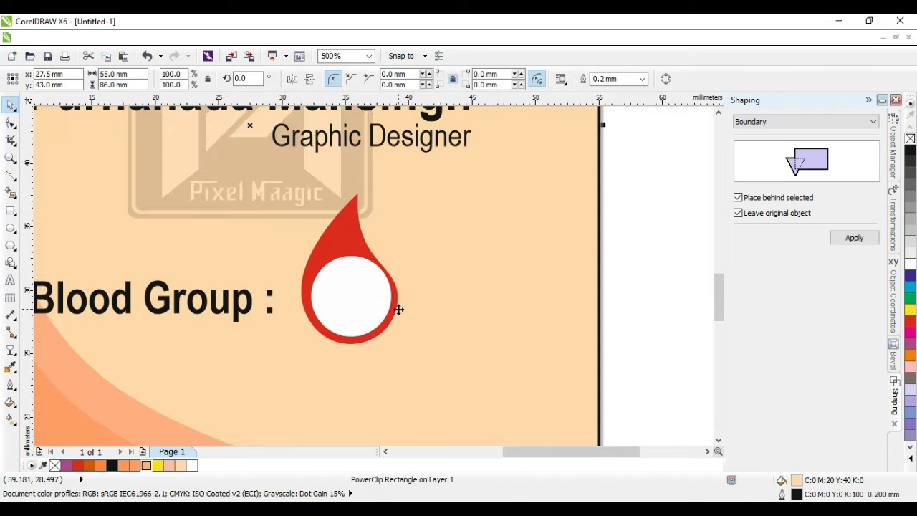
pyautogui.scroll(-2, 399, 311)
pyautogui.scroll(2, 393, 313)
pyautogui.click(363, 301)
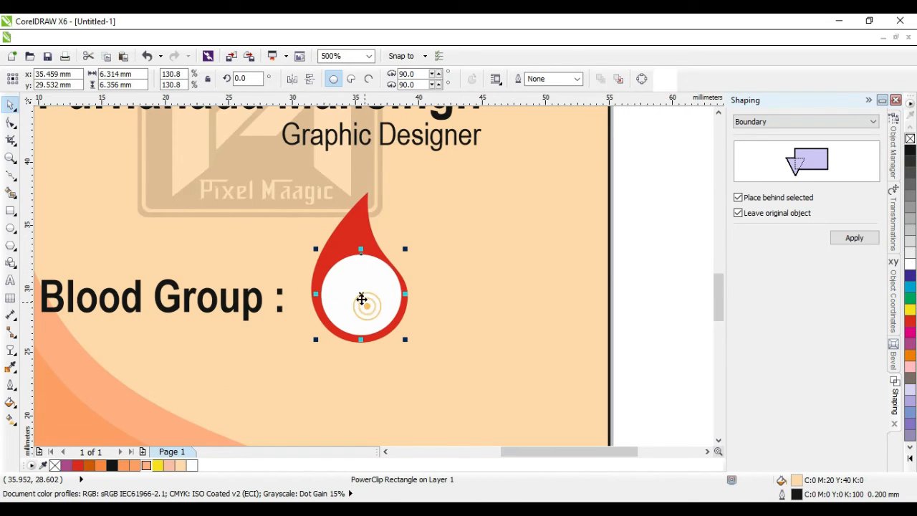
pyautogui.keyDown('shift'); pyautogui.click(346, 238); pyautogui.keyUp('shift')
pyautogui.hotkey('ctrl', 'g')
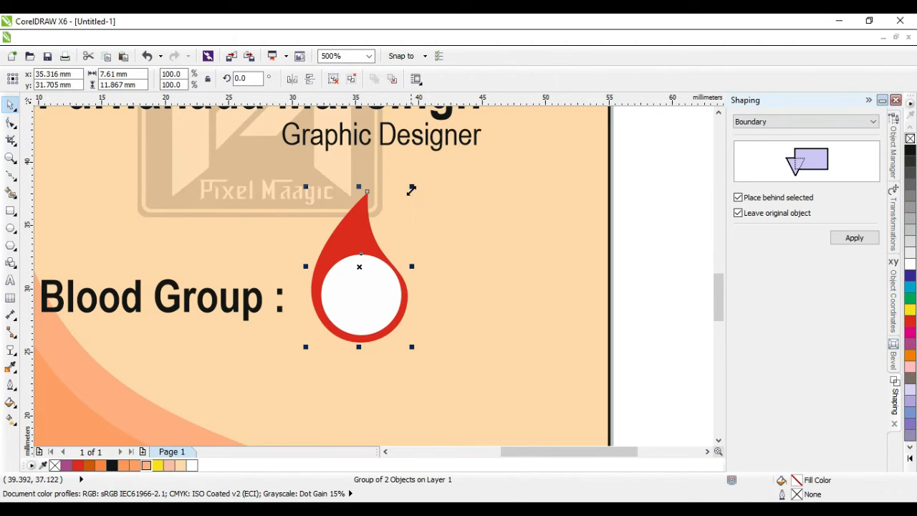
pyautogui.moveTo(410, 189); pyautogui.dragTo(397, 208)
pyautogui.moveTo(356, 272); pyautogui.dragTo(344, 292)
pyautogui.click(635, 322)
# Step: Duplicate the Blood Group : label to its right using relative position with a right-middle anchor
pyautogui.click(228, 309)
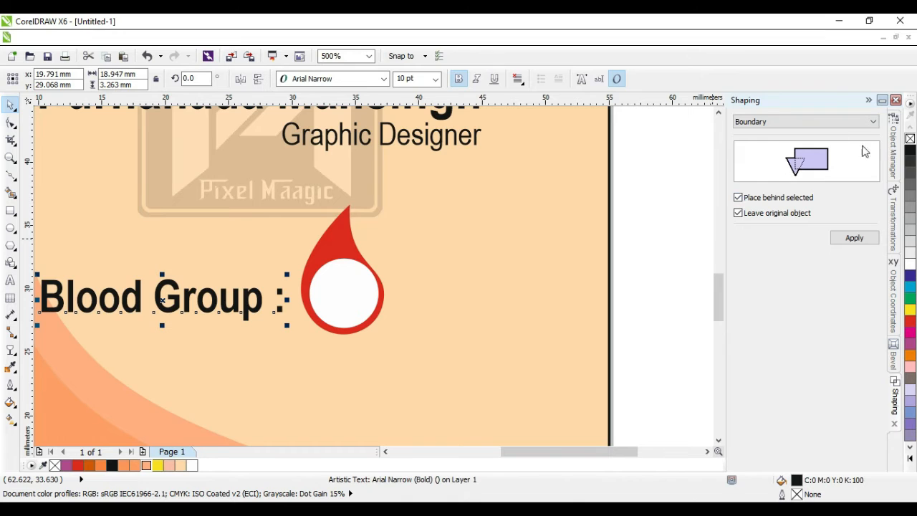
pyautogui.click(895, 223)
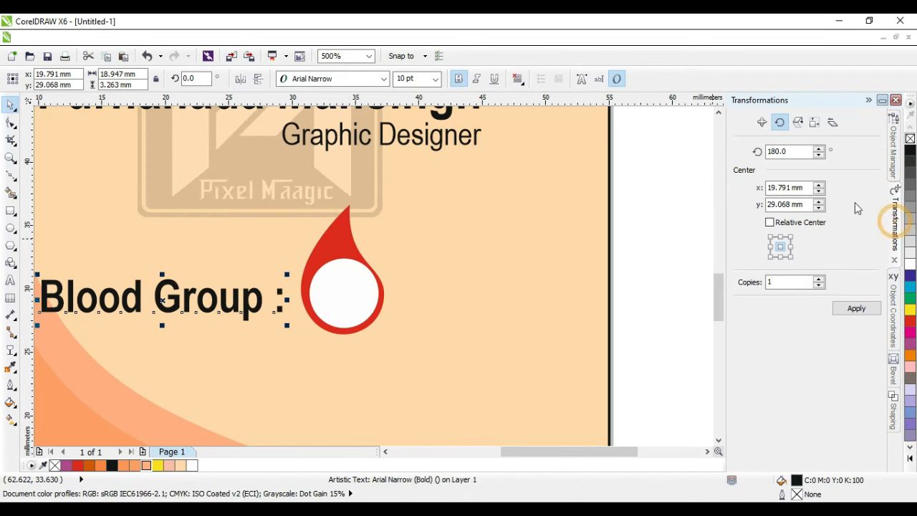
pyautogui.click(762, 124)
pyautogui.click(790, 210)
pyautogui.click(855, 270)
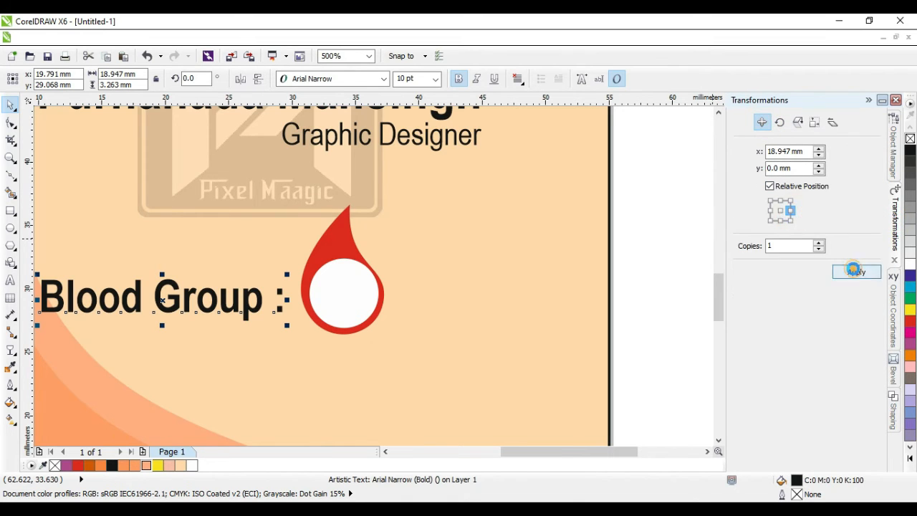
pyautogui.doubleClick(461, 302)
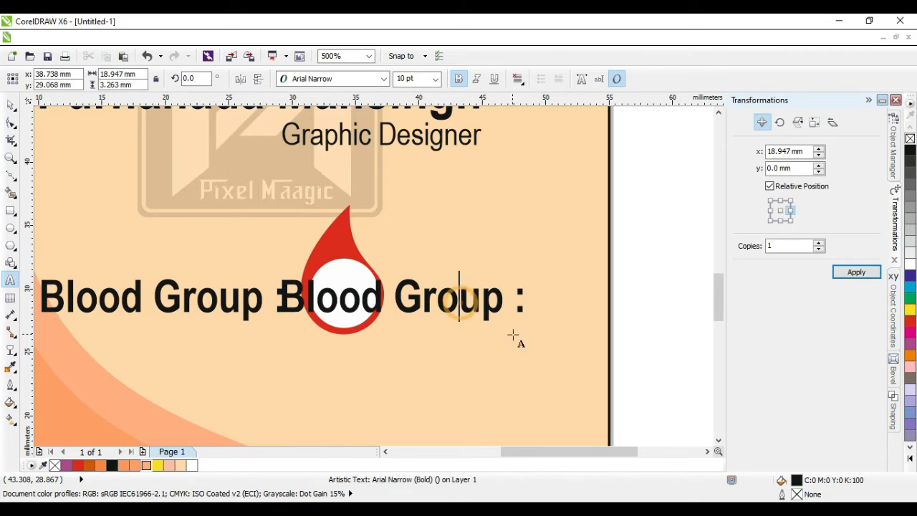
# Step: Replace the duplicate text with 'O +ve' and move it over the red drop
pyautogui.hotkey('ctrl', 'a')
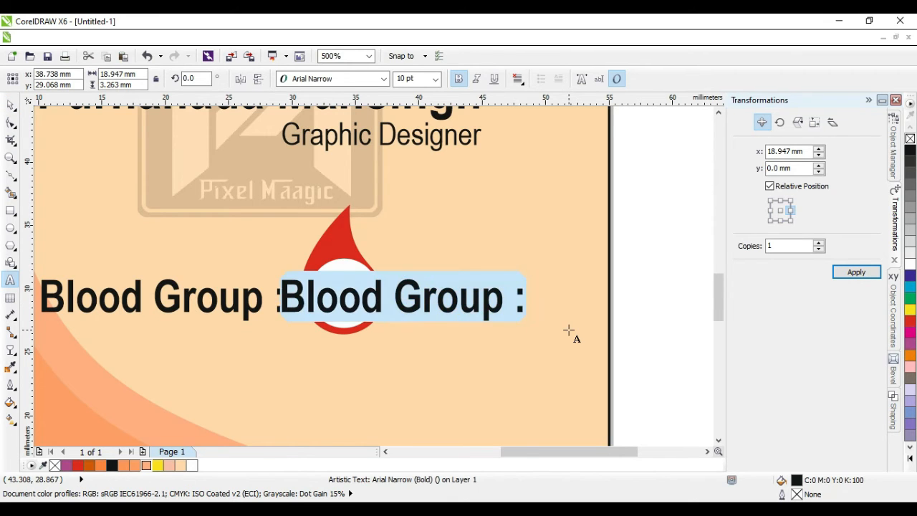
pyautogui.write('O')
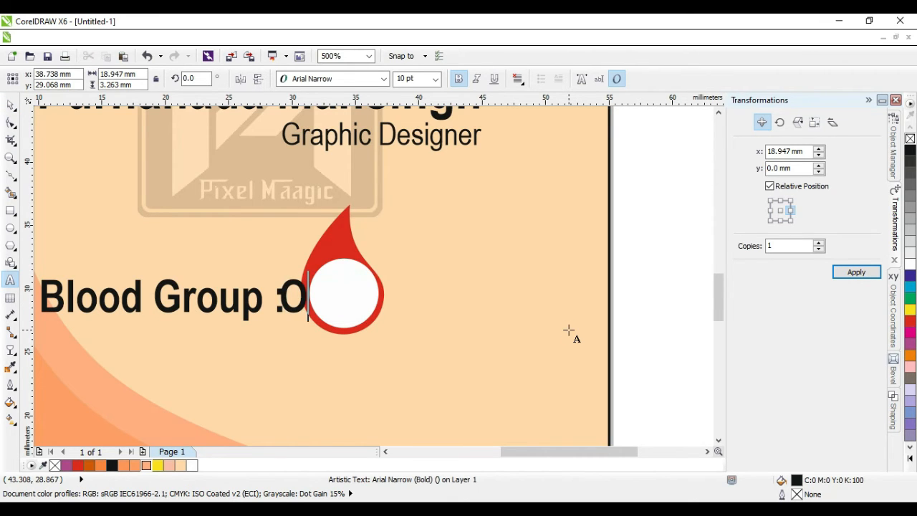
pyautogui.write(' +ve')
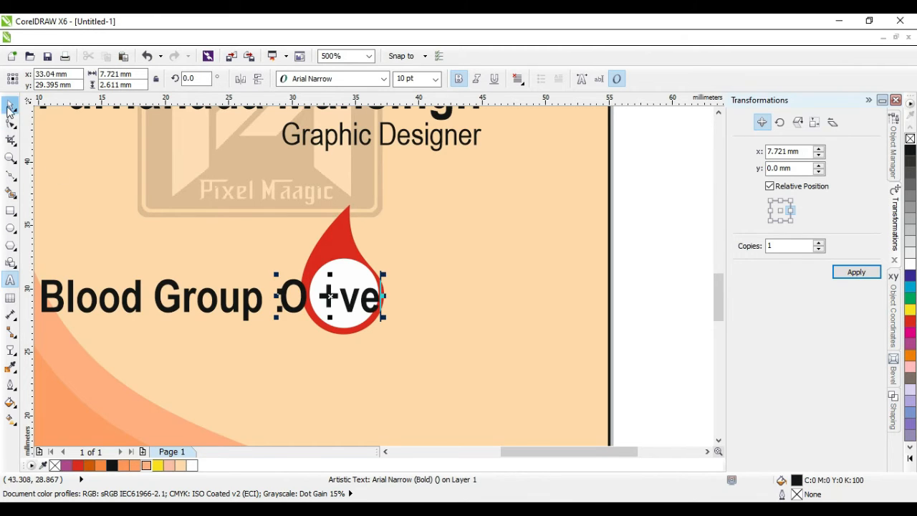
pyautogui.click(13, 105)
pyautogui.moveTo(298, 309); pyautogui.dragTo(409, 309)
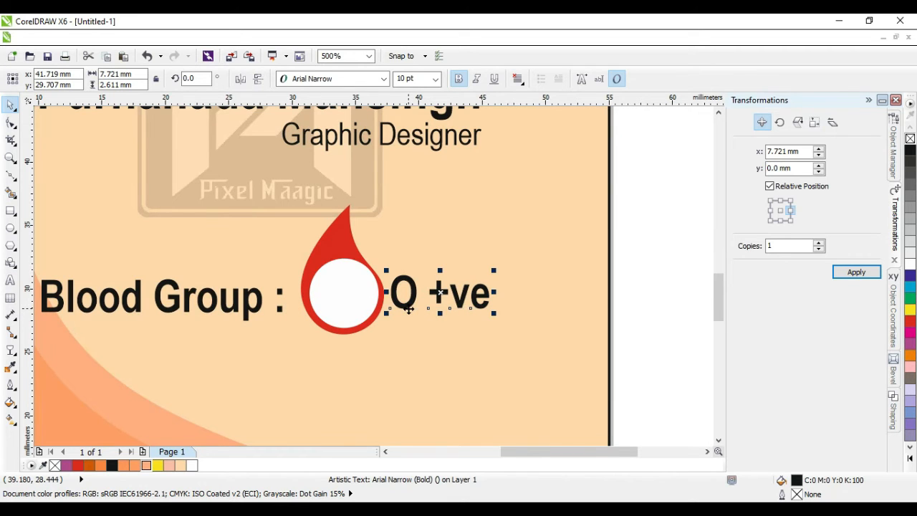
pyautogui.moveTo(405, 304); pyautogui.dragTo(346, 305)
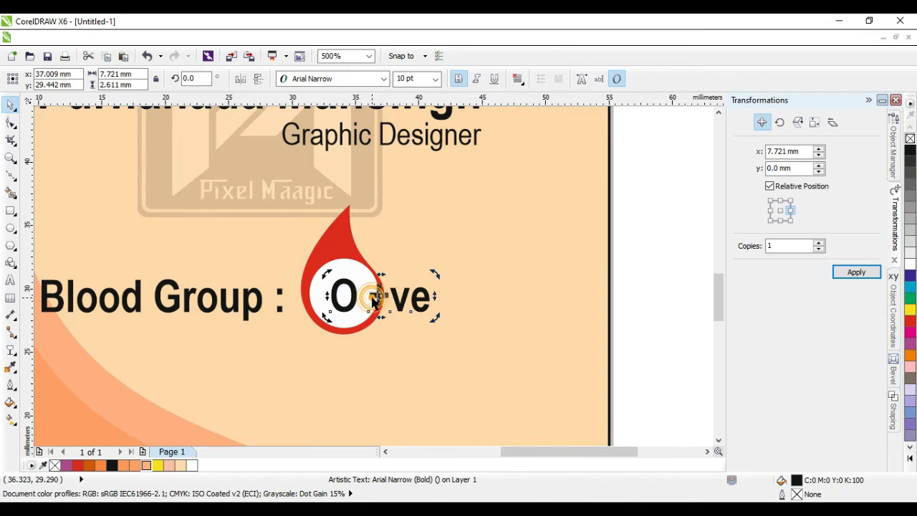
# Step: Break 'O +ve' apart, shrink '+ve' to a superscript and enlarge the O in the white circle
pyautogui.click(362, 310)
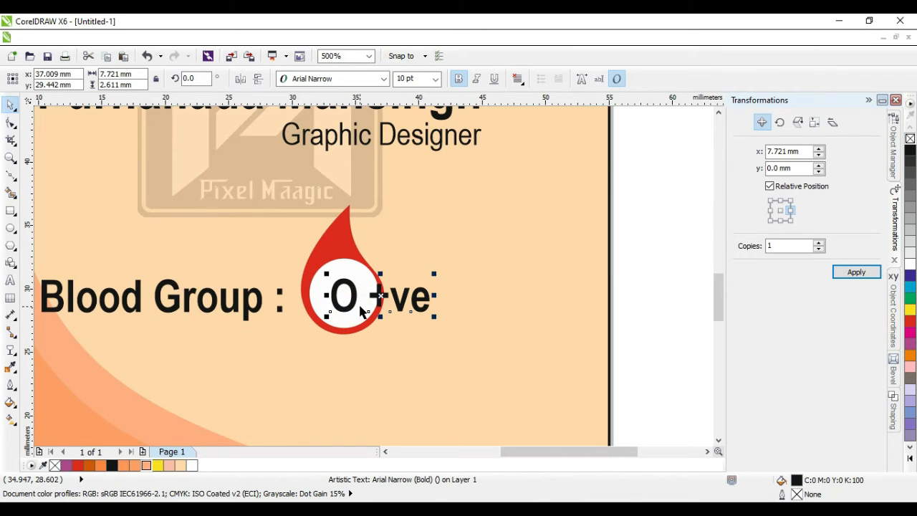
pyautogui.hotkey('ctrl', 'k')
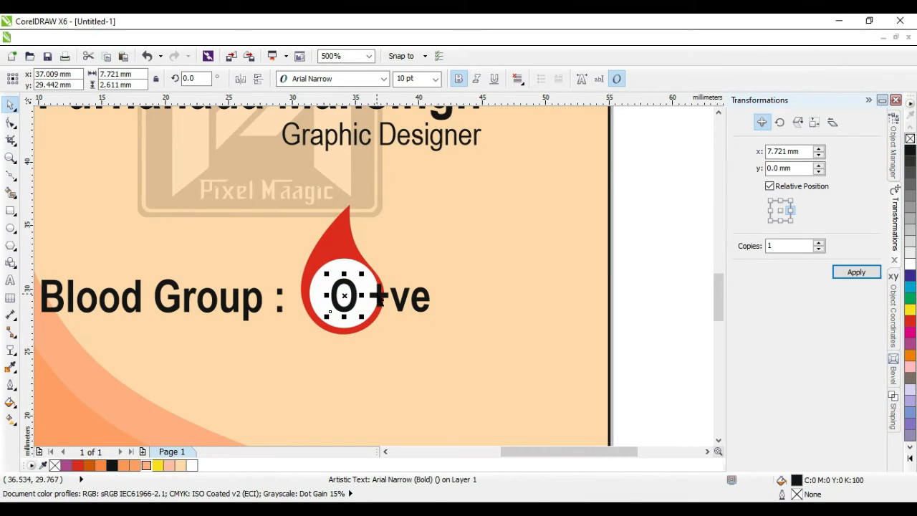
pyautogui.click(380, 300)
pyautogui.moveTo(435, 276); pyautogui.dragTo(368, 281)
pyautogui.scroll(1, 332, 307)
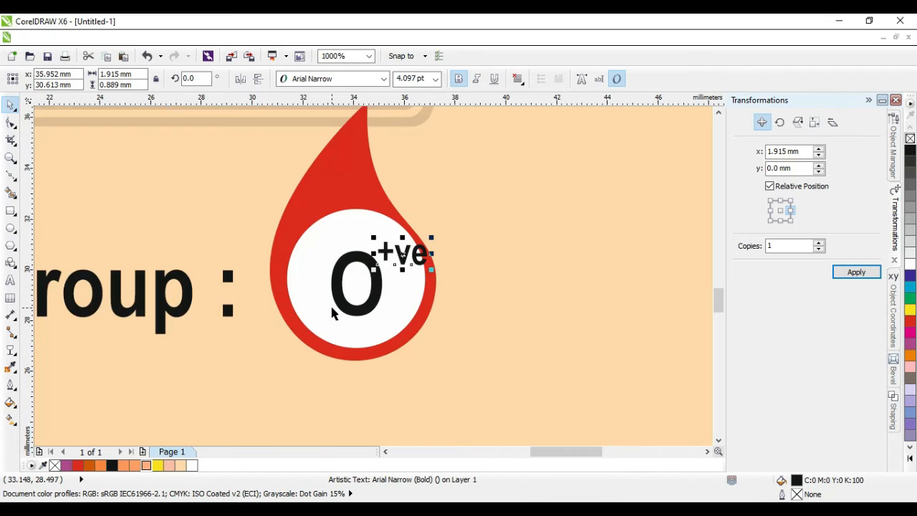
pyautogui.moveTo(346, 309); pyautogui.dragTo(375, 334)
pyautogui.click(398, 255)
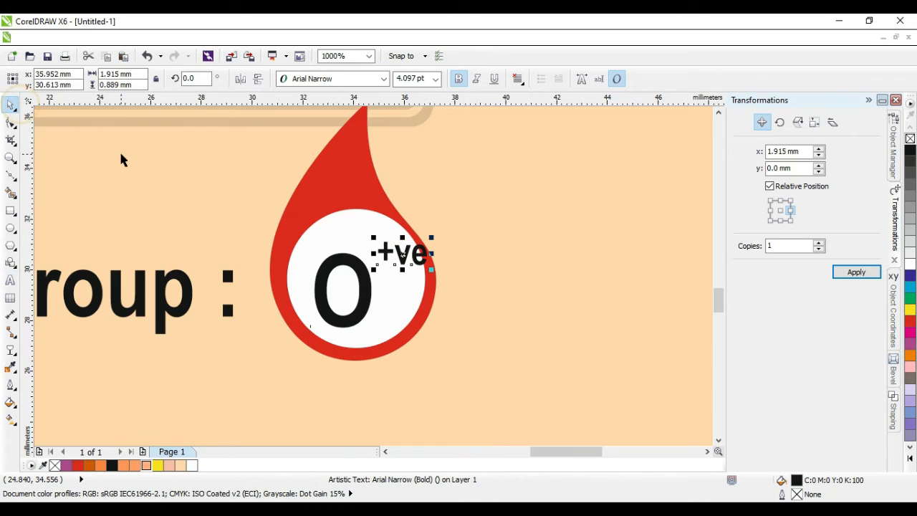
pyautogui.press('Left')
pyautogui.press('Left')
pyautogui.press('Left')
pyautogui.press('Left')
pyautogui.press('Left')
pyautogui.press('Down')
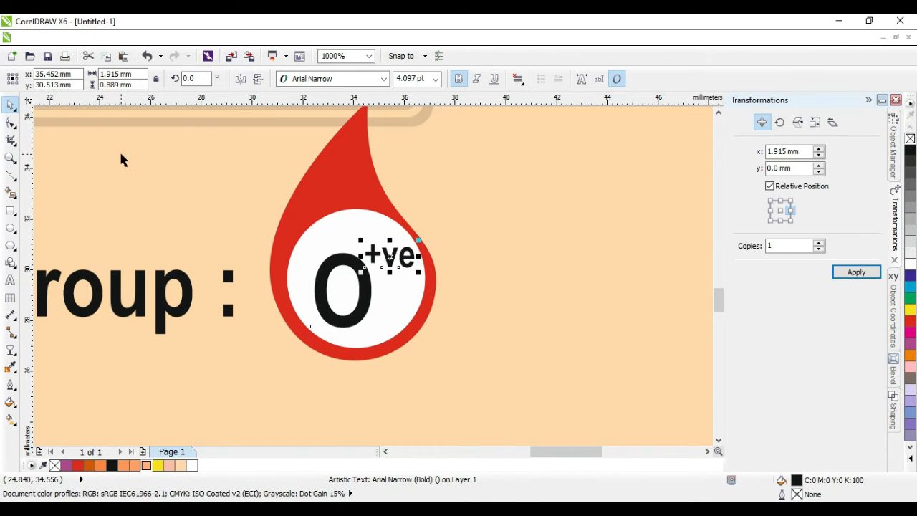
pyautogui.scroll(-2, 365, 261)
pyautogui.click(561, 285)
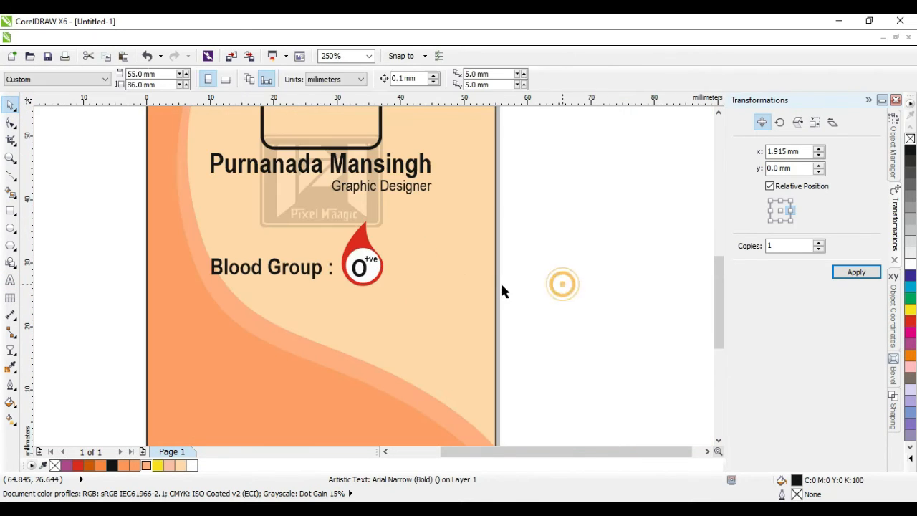
pyautogui.scroll(-1, 410, 295)
pyautogui.scroll(1, 380, 308)
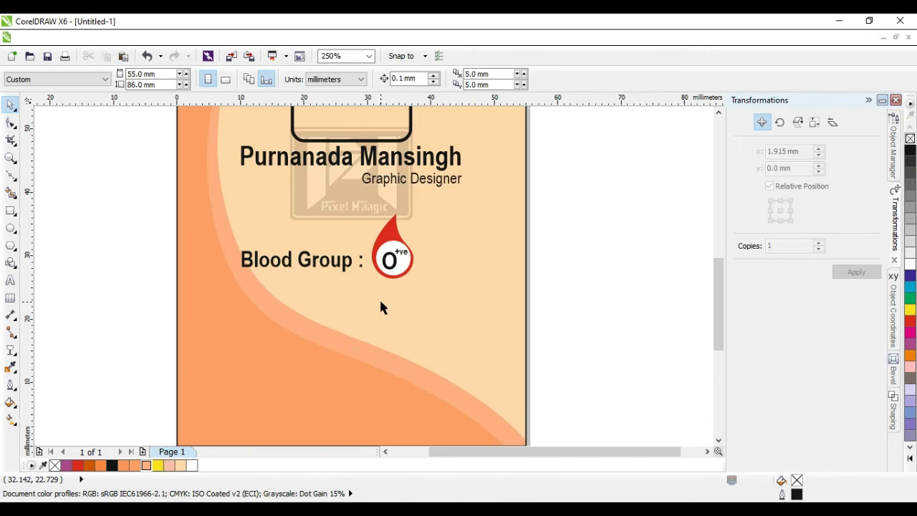
# Step: Set the O and +ve text to regular weight instead of bold
pyautogui.click(389, 258)
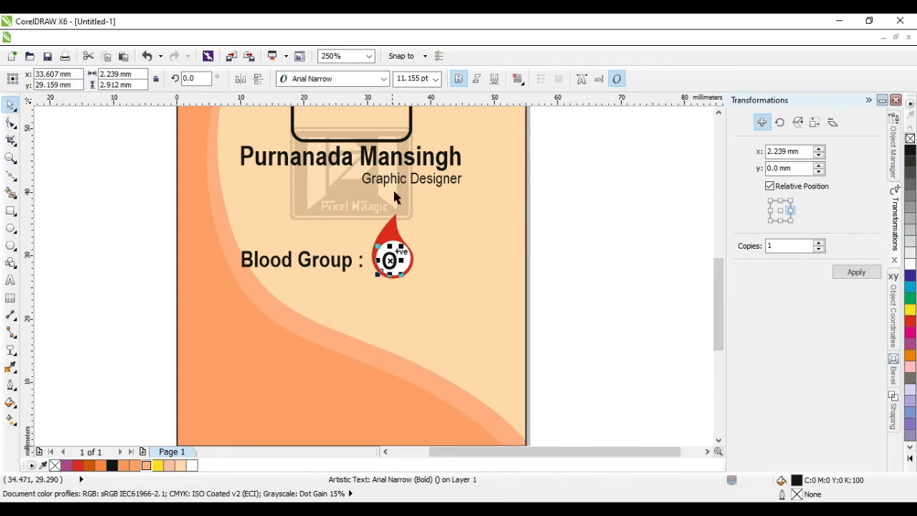
pyautogui.click(459, 78)
pyautogui.click(405, 250)
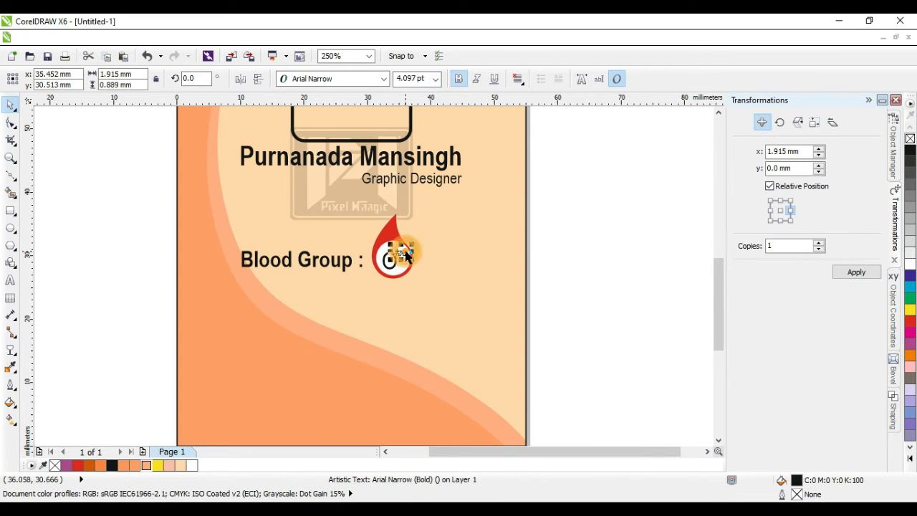
pyautogui.click(459, 78)
pyautogui.click(581, 254)
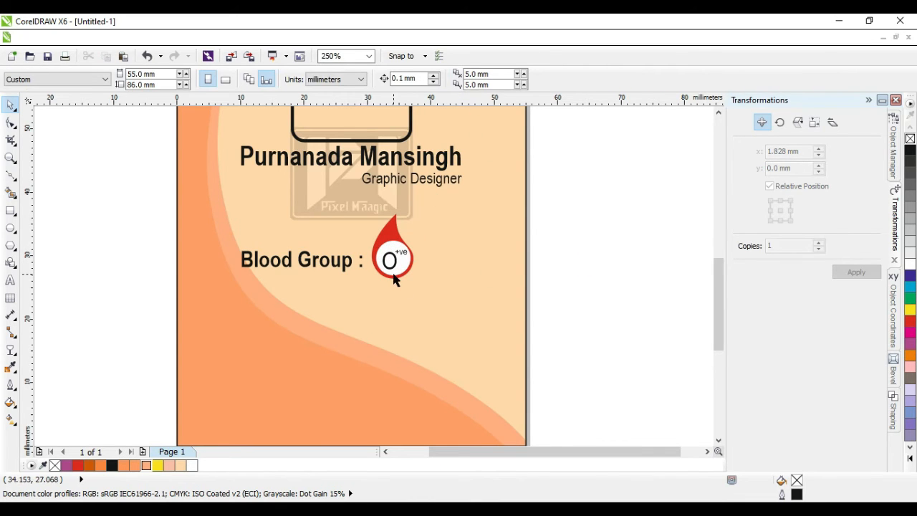
pyautogui.scroll(-2, 367, 263)
pyautogui.scroll(2, 339, 279)
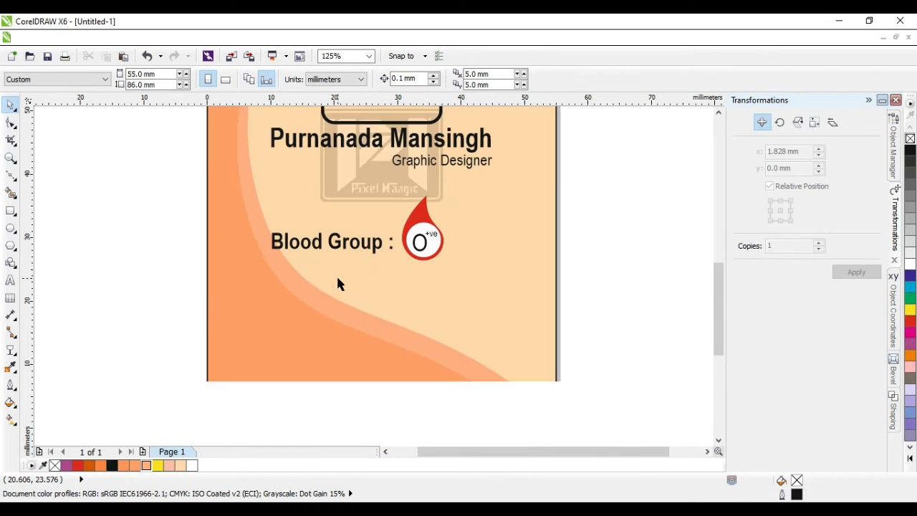
pyautogui.click(332, 245)
# Step: Duplicate the Blood Group line below and retype it as 'Emergency Contact :' with a phone number
pyautogui.click(781, 220)
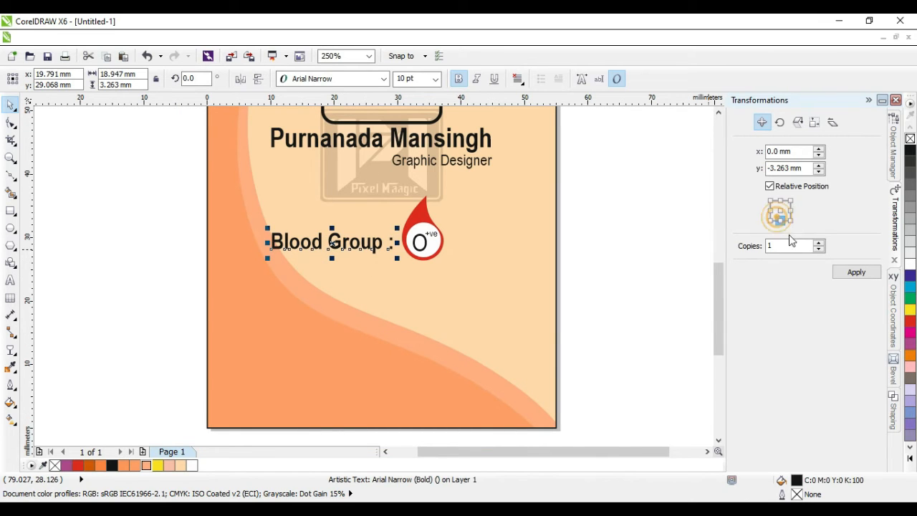
pyautogui.click(856, 271)
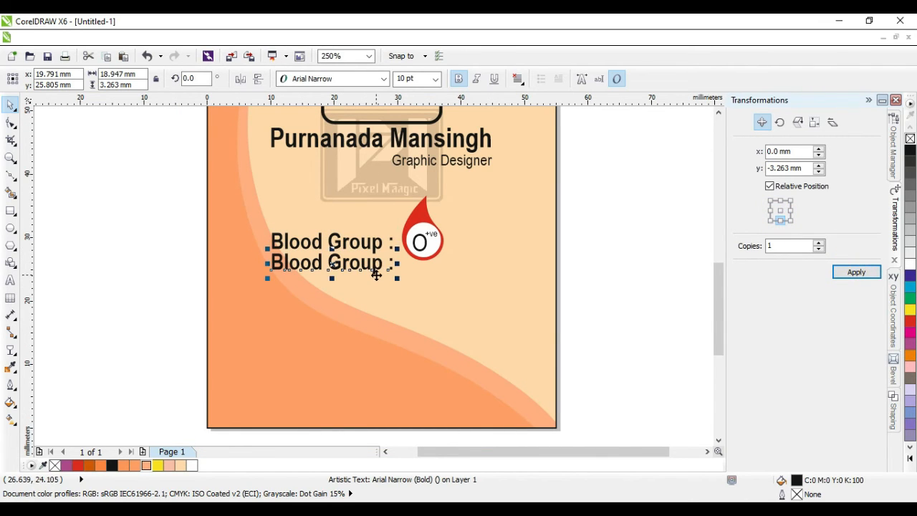
pyautogui.press('Down')
pyautogui.press('Down')
pyautogui.press('Down')
pyautogui.press('Down')
pyautogui.press('Down')
pyautogui.press('Down')
pyautogui.press('Down')
pyautogui.press('Down')
pyautogui.press('Down')
pyautogui.press('Down')
pyautogui.press('Down')
pyautogui.press('Down')
pyautogui.press('Down')
pyautogui.press('Down')
pyautogui.press('Down')
pyautogui.press('Down')
pyautogui.press('Down')
pyautogui.press('Down')
pyautogui.press('Down')
pyautogui.press('Down')
pyautogui.press('Down')
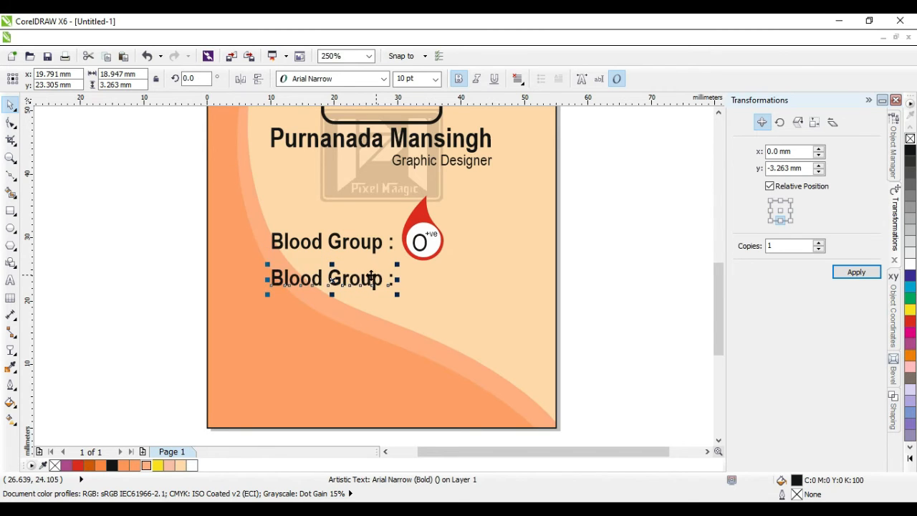
pyautogui.doubleClick(280, 280)
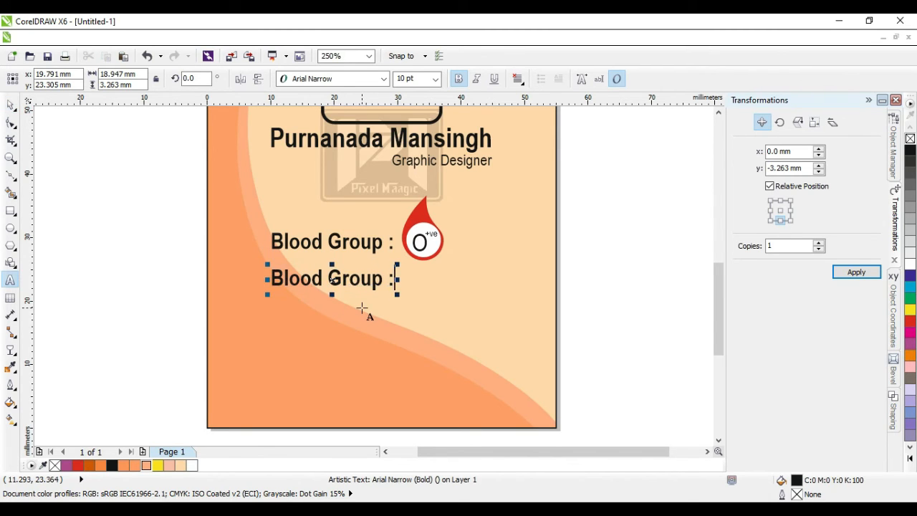
pyautogui.hotkey('ctrl', 'a')
pyautogui.write('Emergency C')
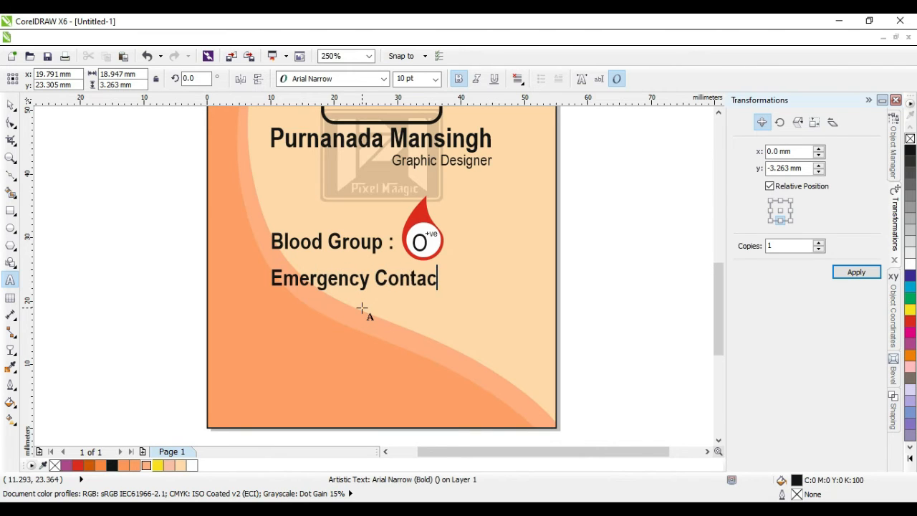
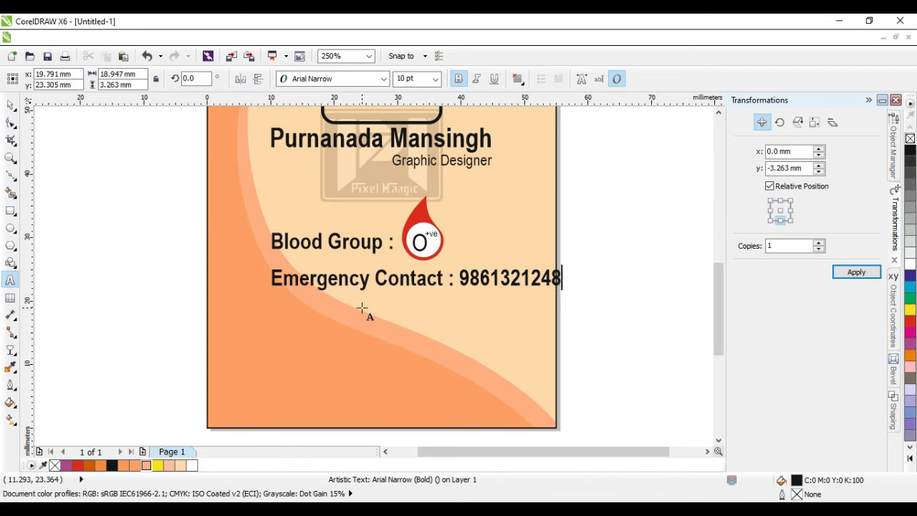
# Step: Lower the Emergency Contact line slightly and centre it horizontally on the card
pyautogui.click(10, 105)
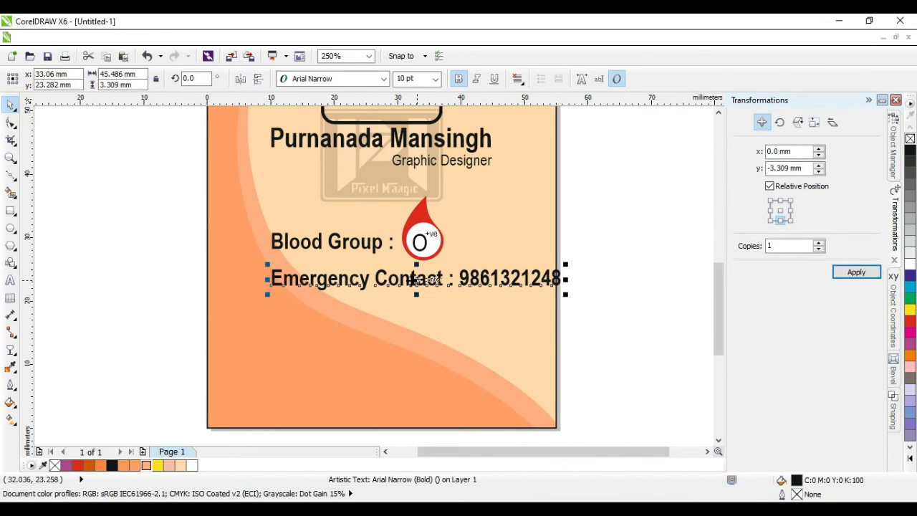
pyautogui.moveTo(412, 279); pyautogui.dragTo(385, 299)
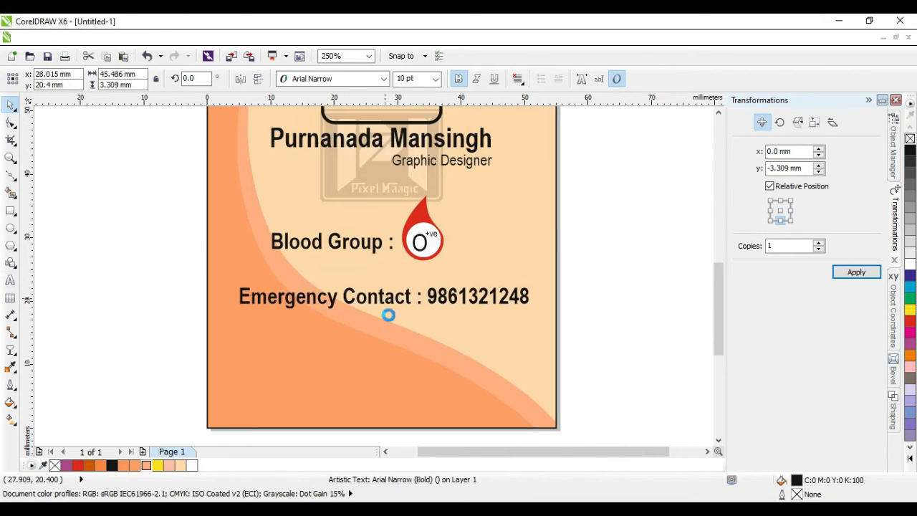
pyautogui.keyDown('shift'); pyautogui.click(428, 373); pyautogui.keyUp('shift')
pyautogui.press('c')
pyautogui.click(666, 370)
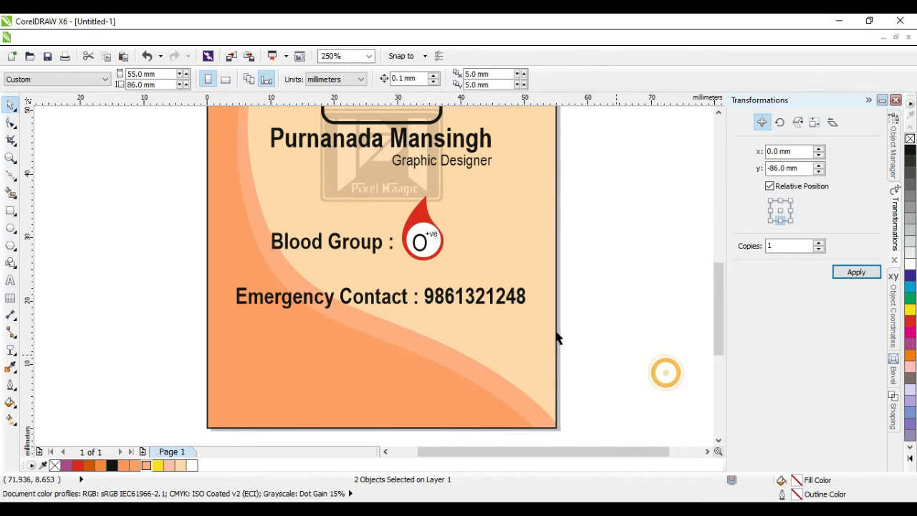
pyautogui.scroll(-2, 474, 320)
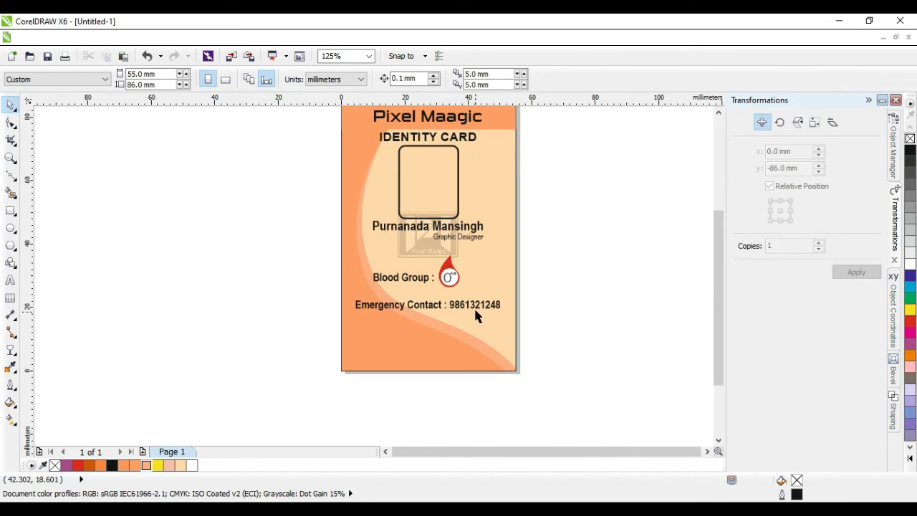
# Step: Make the Emergency Contact and Blood Group lines regular weight instead of bold
pyautogui.scroll(2, 481, 308)
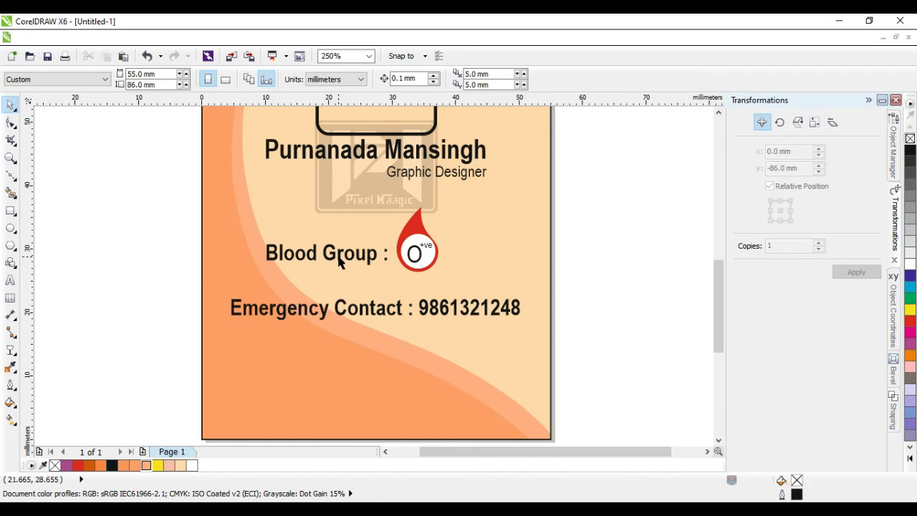
pyautogui.click(319, 311)
pyautogui.click(459, 79)
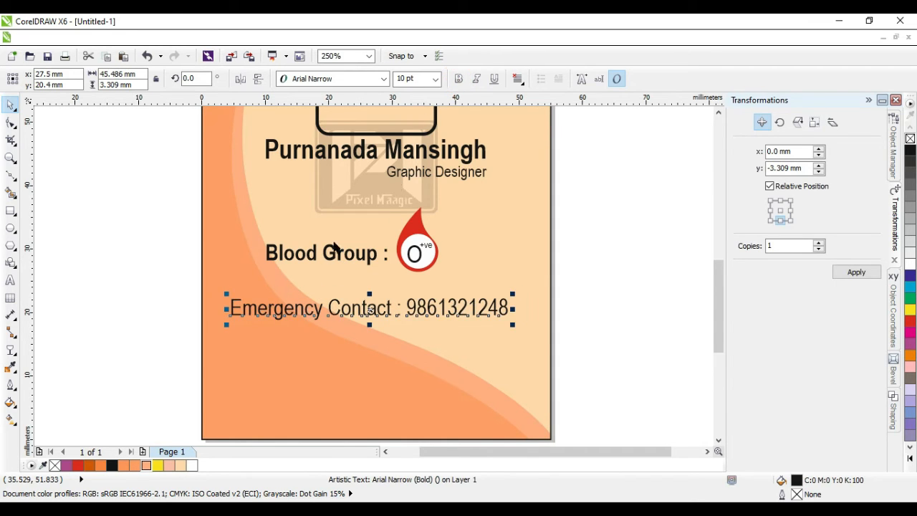
pyautogui.click(326, 256)
pyautogui.click(458, 79)
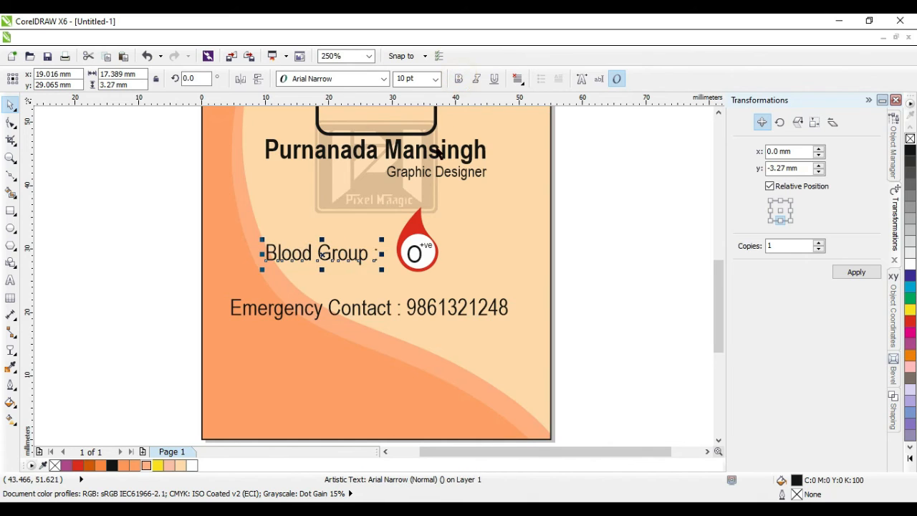
# Step: Move the Emergency Contact line up closer to the Blood Group line
pyautogui.moveTo(353, 311); pyautogui.dragTo(367, 294)
pyautogui.click(592, 295)
pyautogui.scroll(-3, 398, 279)
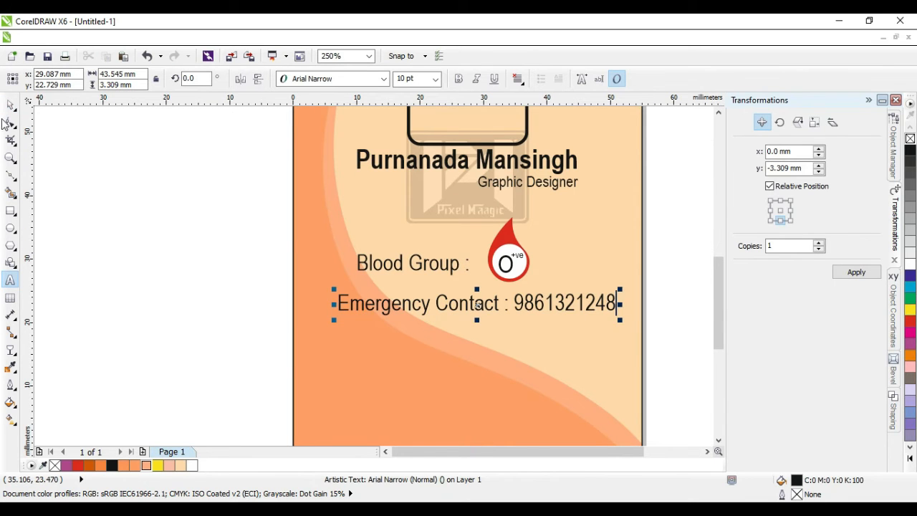
# Step: Copy the contact line down near the card bottom and replace it with 'Address:' and the postal address
pyautogui.click(10, 105)
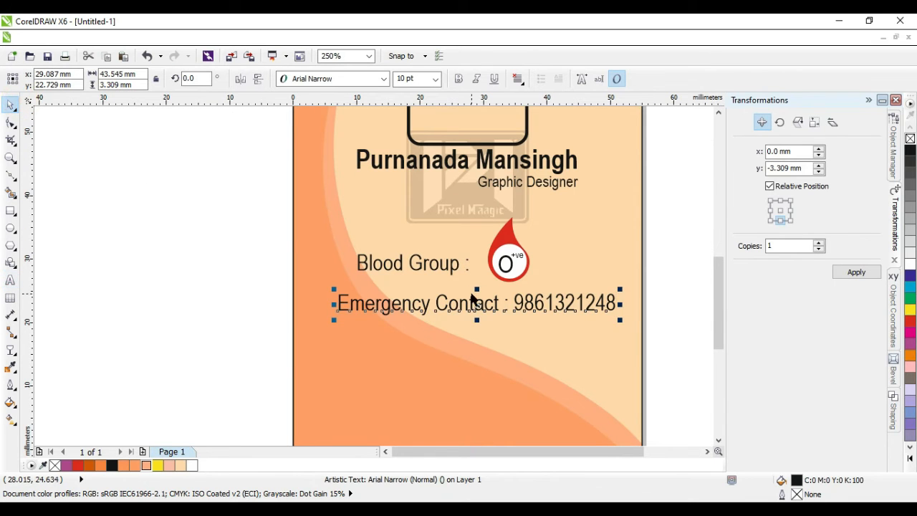
pyautogui.scroll(-2, 485, 328)
pyautogui.scroll(2, 496, 323)
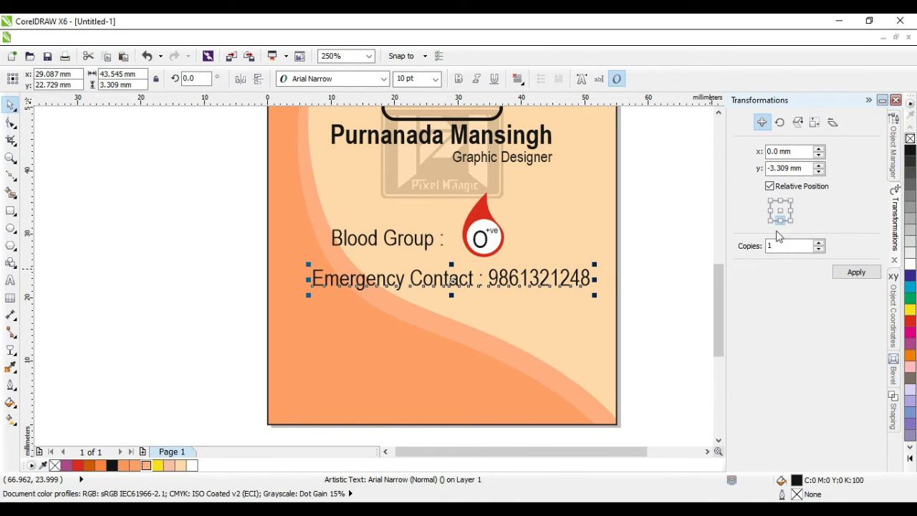
pyautogui.click(859, 274)
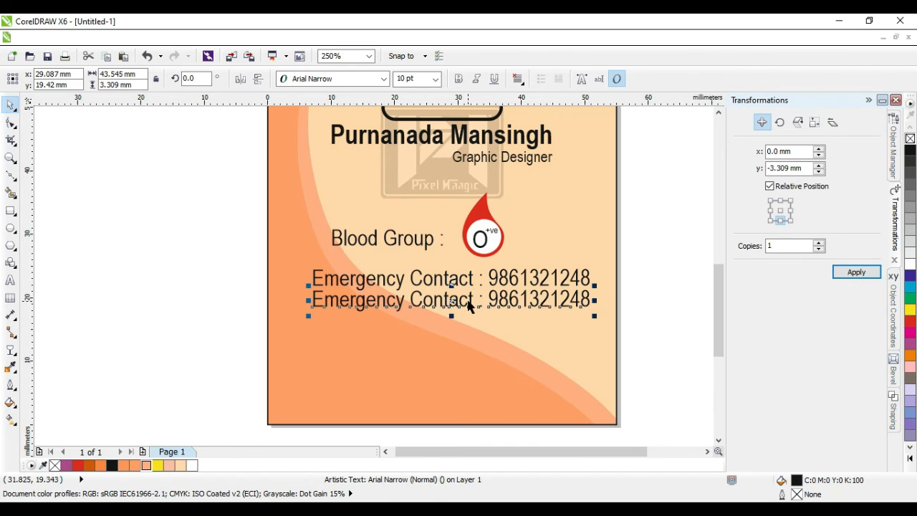
pyautogui.moveTo(468, 305); pyautogui.dragTo(463, 364)
pyautogui.doubleClick(465, 358)
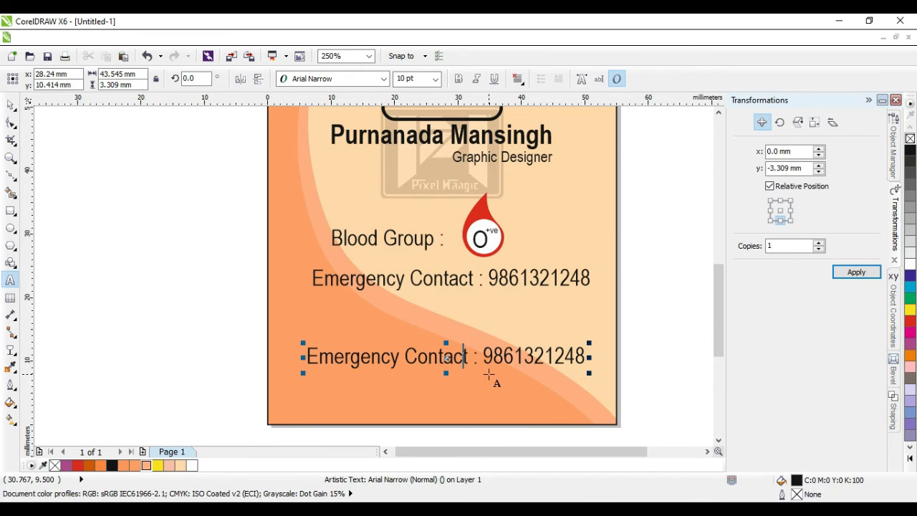
pyautogui.press('End')
pyautogui.hotkey('shift', 'Home')
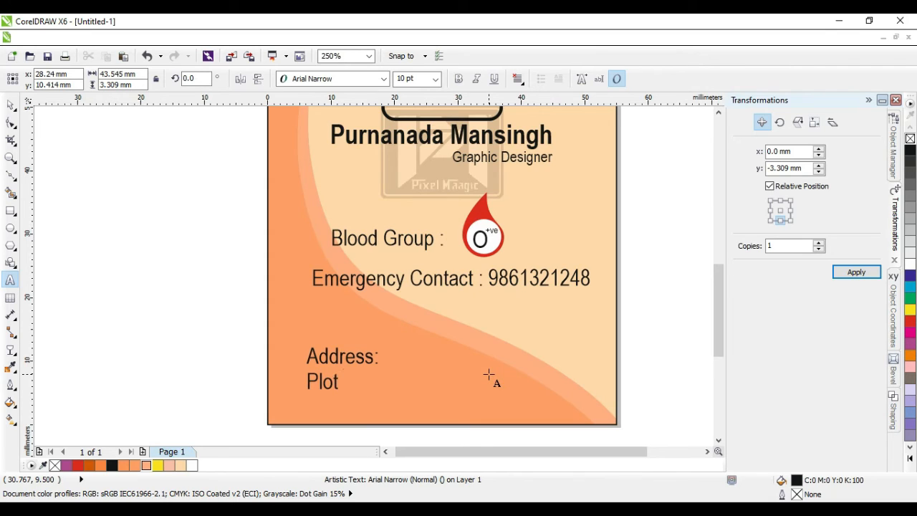
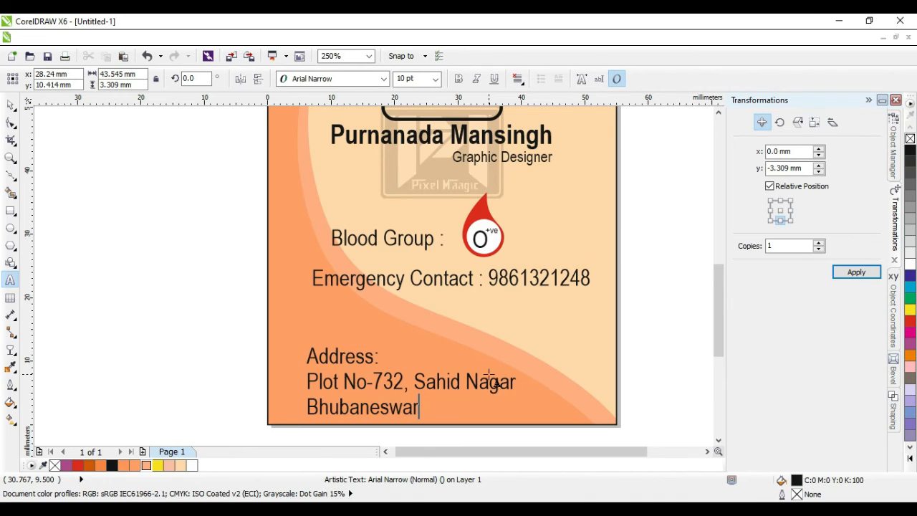